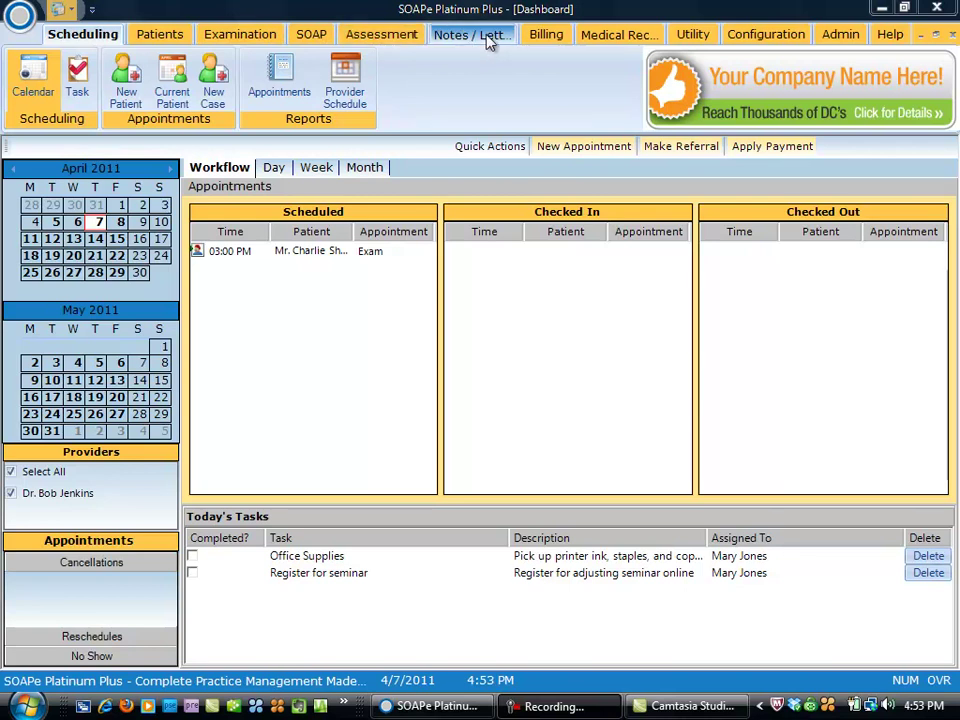
Start a new initial examination for the patient with the 04/04/2011 onset date and no recorded visits.
click(240, 35)
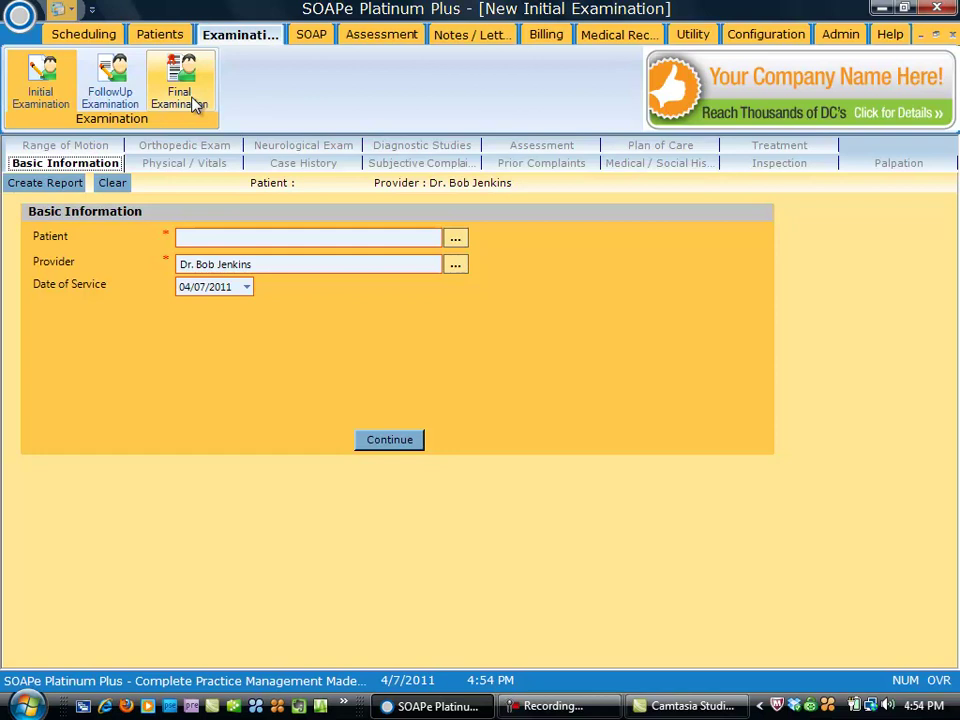
click(455, 238)
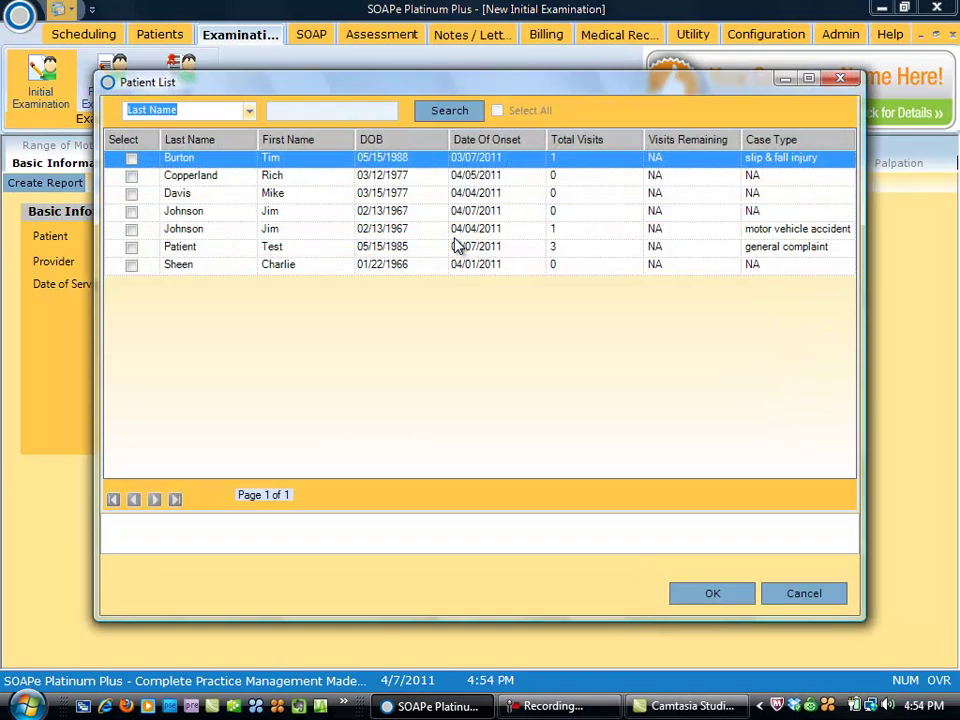
click(131, 196)
click(131, 196)
click(709, 594)
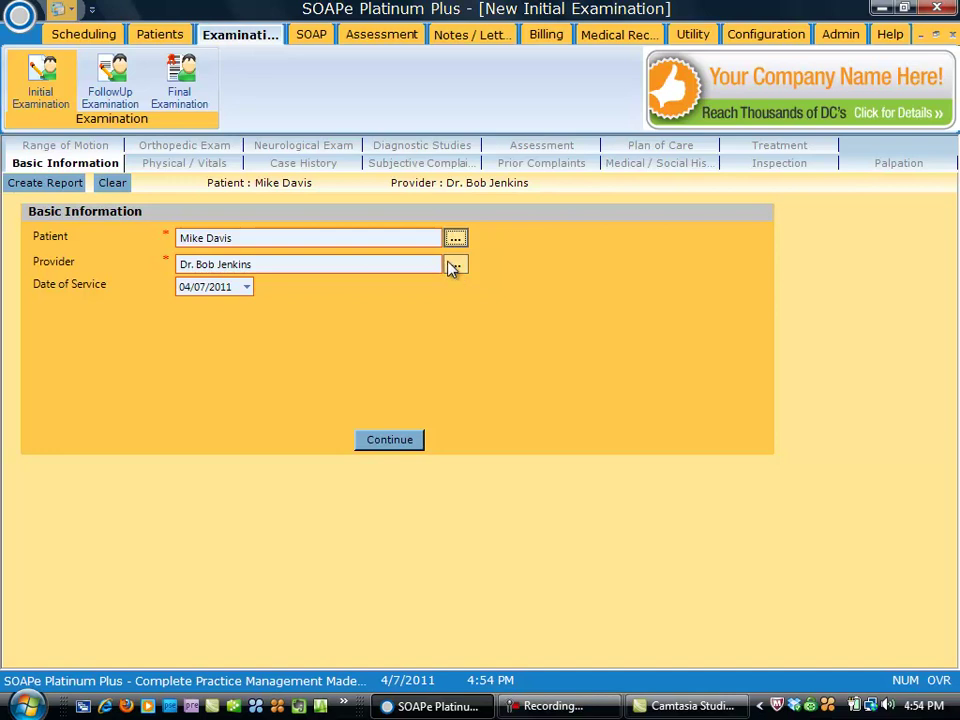
Set the examination's date of service to 04/04/2011 and continue past the basic information.
click(247, 287)
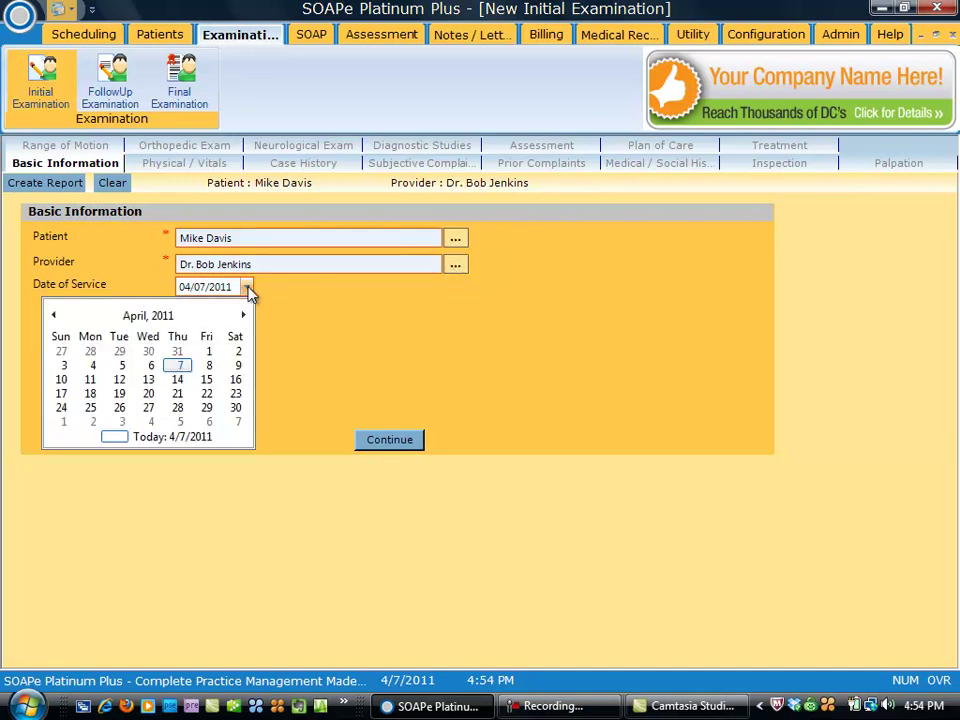
click(93, 367)
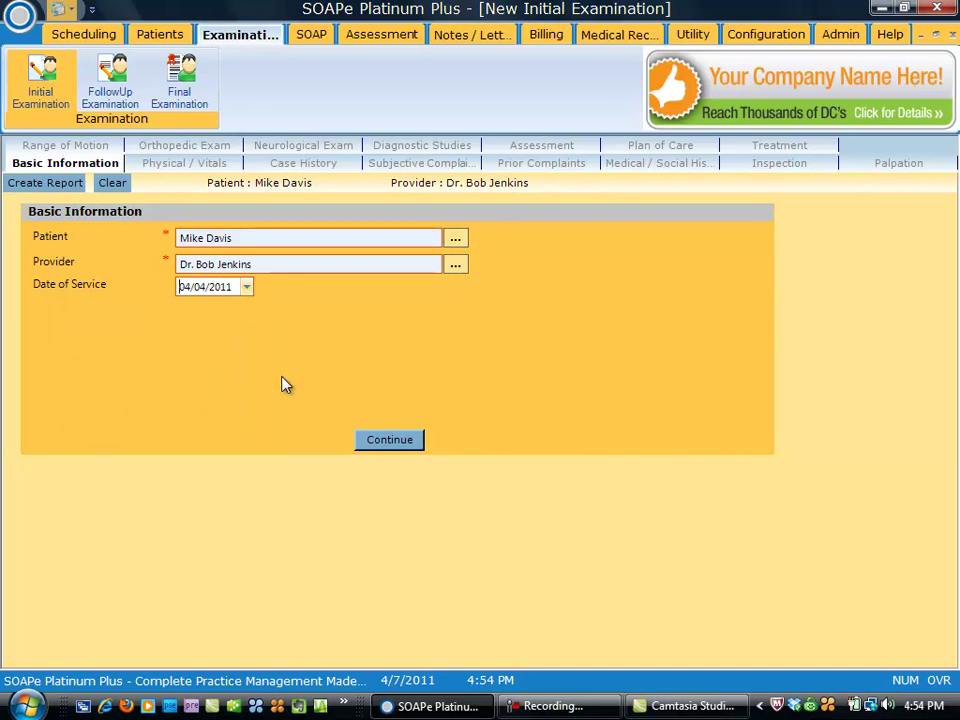
click(389, 440)
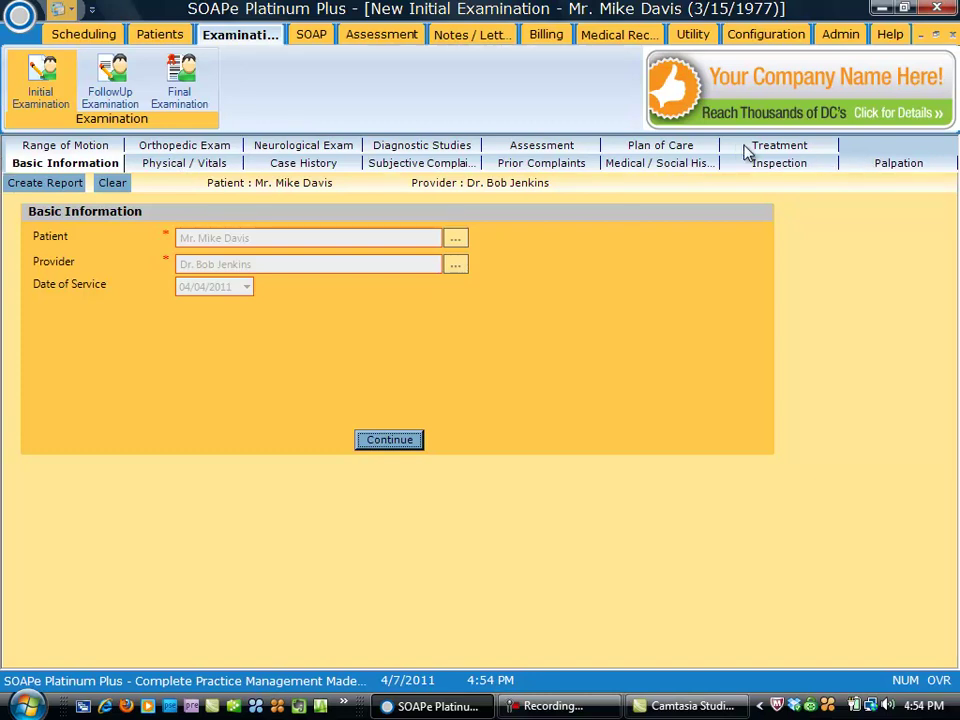
Record the vitals: height 6 ft 2 in, weight 200 lbs, Developed build, Right Handed, pulse 72, temperature 98.6, respiration 14, blood pressure 120/80.
click(168, 168)
click(208, 237)
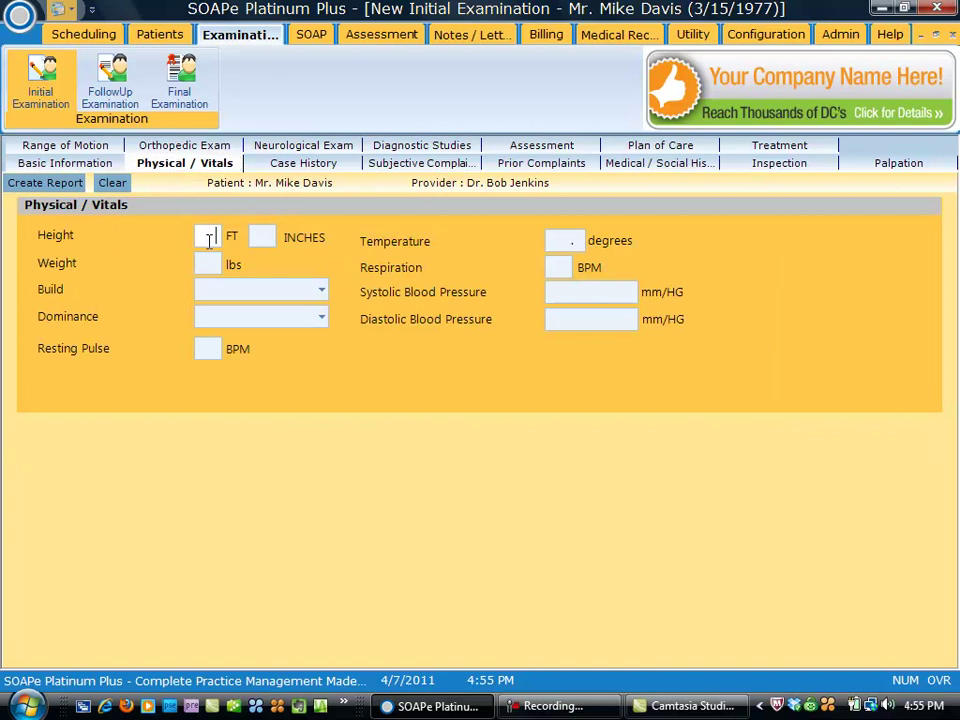
text(6)
key(Tab)
text(2)
key(Tab)
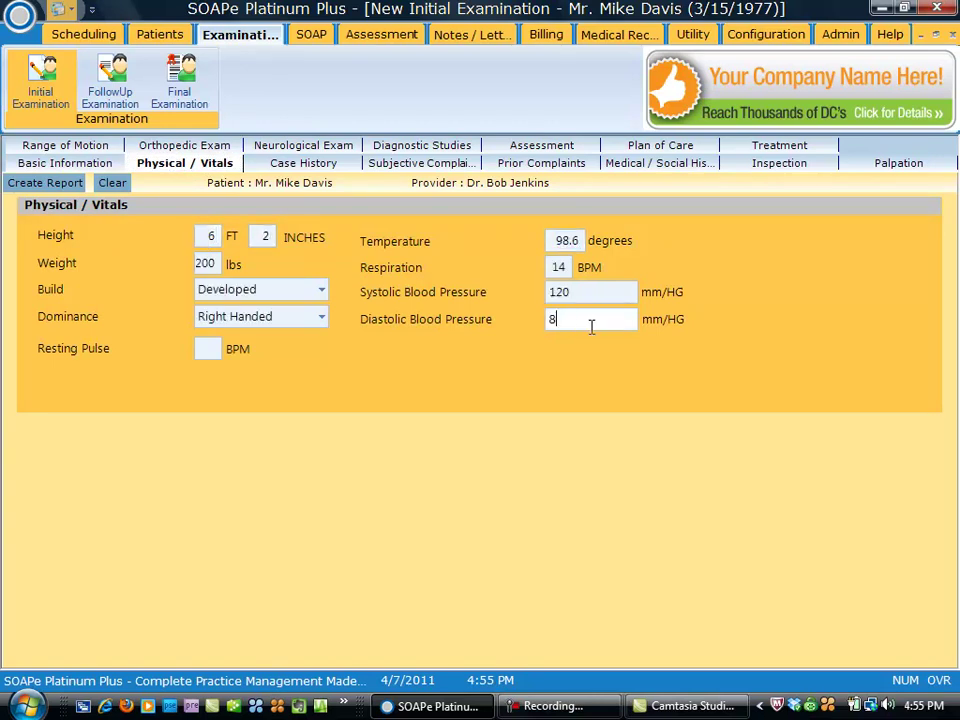
text(00)
click(204, 347)
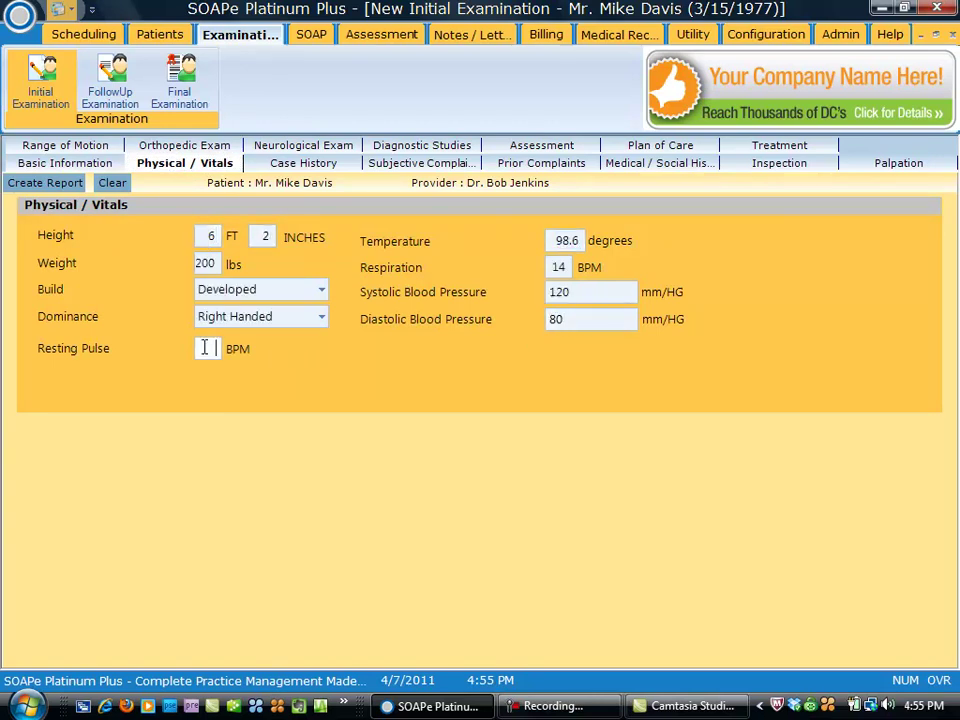
text(72)
Set the type of case in the case history to motor vehicle accident.
click(316, 168)
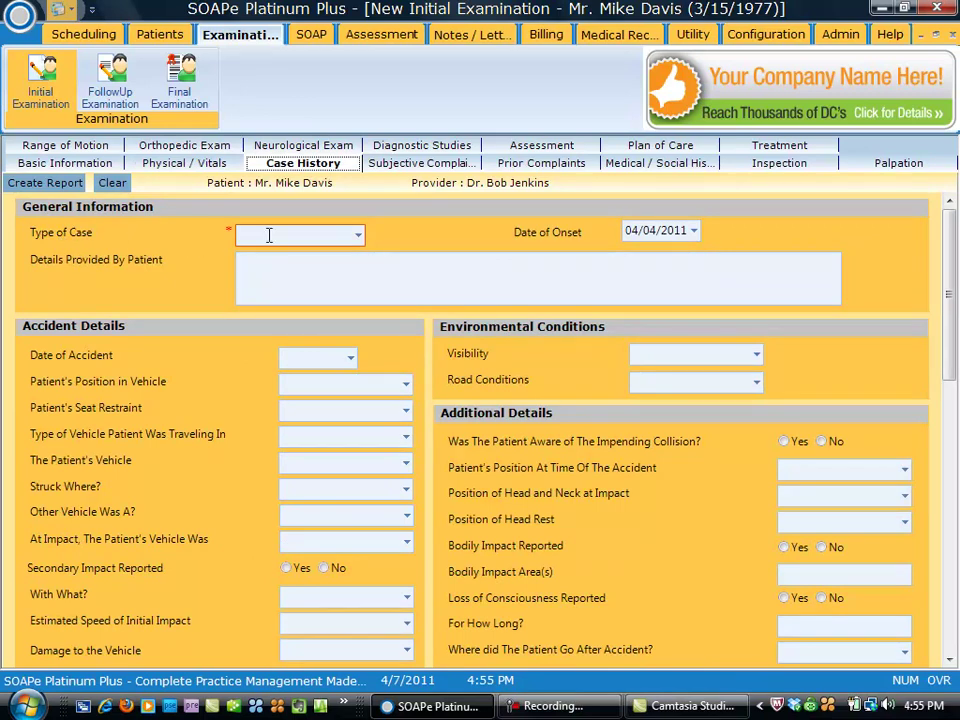
click(358, 236)
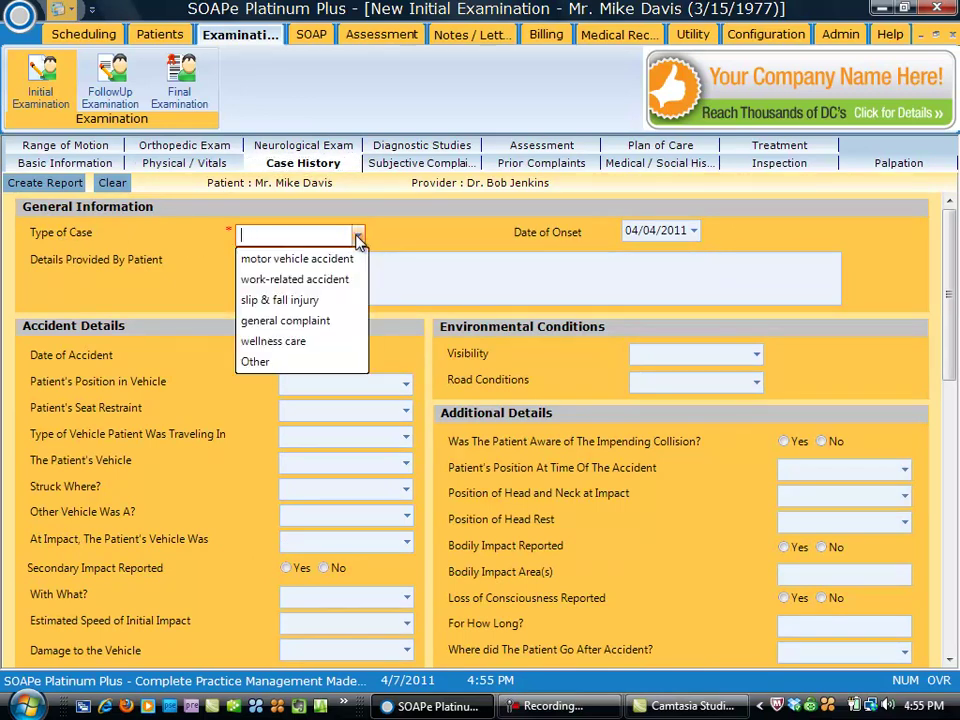
click(346, 260)
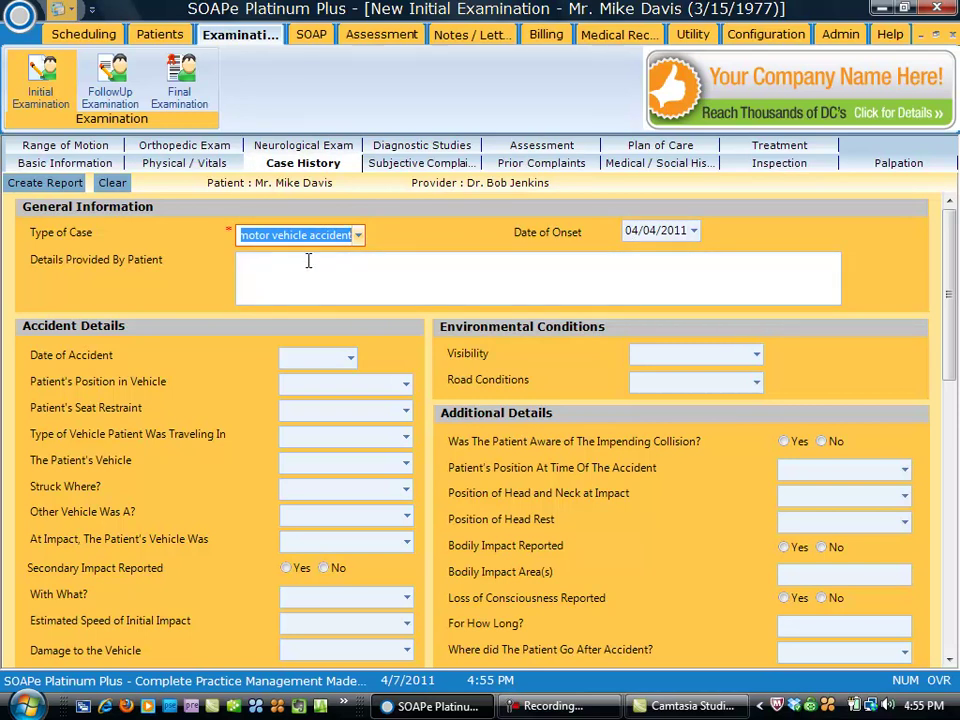
click(251, 265)
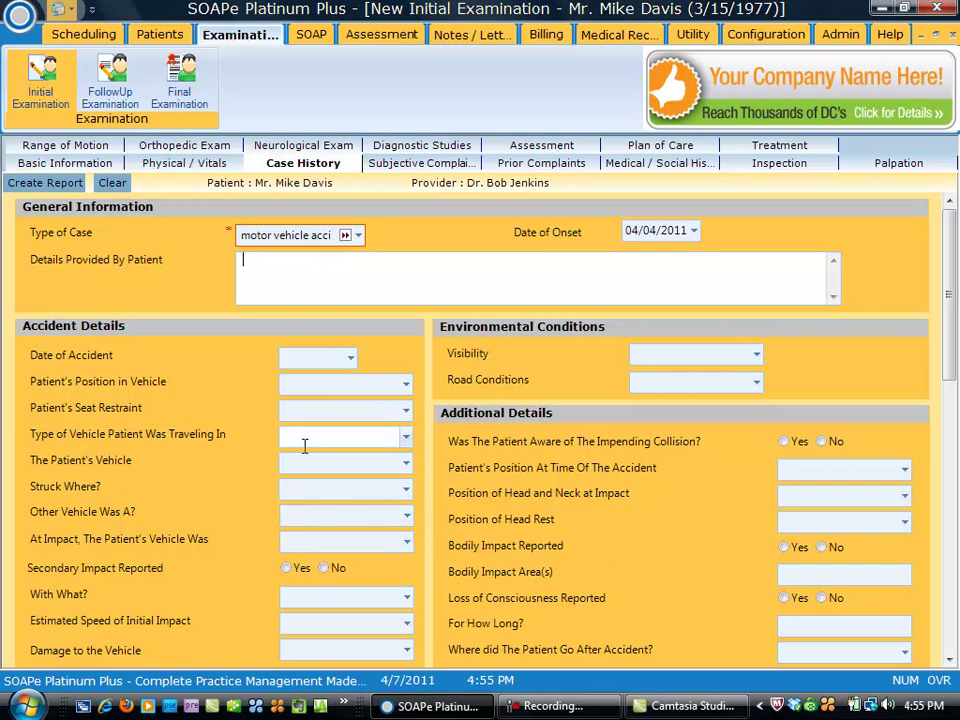
text(s)
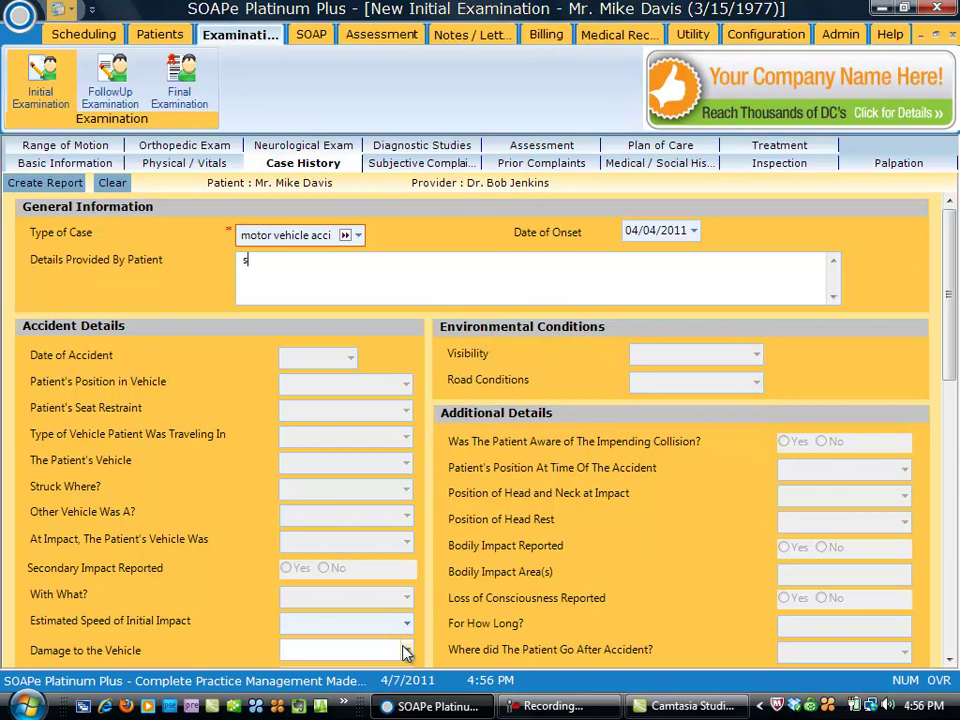
key(BackSpace)
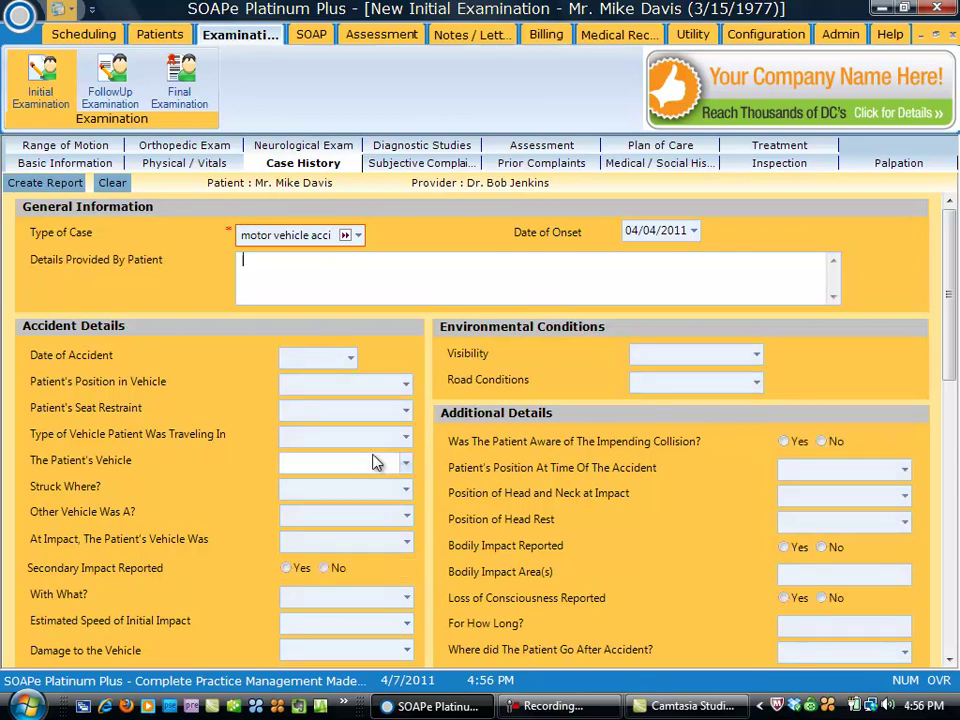
Examine the answer choices for the patient's position, seat restraint and vehicle in the accident details.
click(404, 388)
click(404, 388)
click(405, 389)
click(406, 411)
click(406, 411)
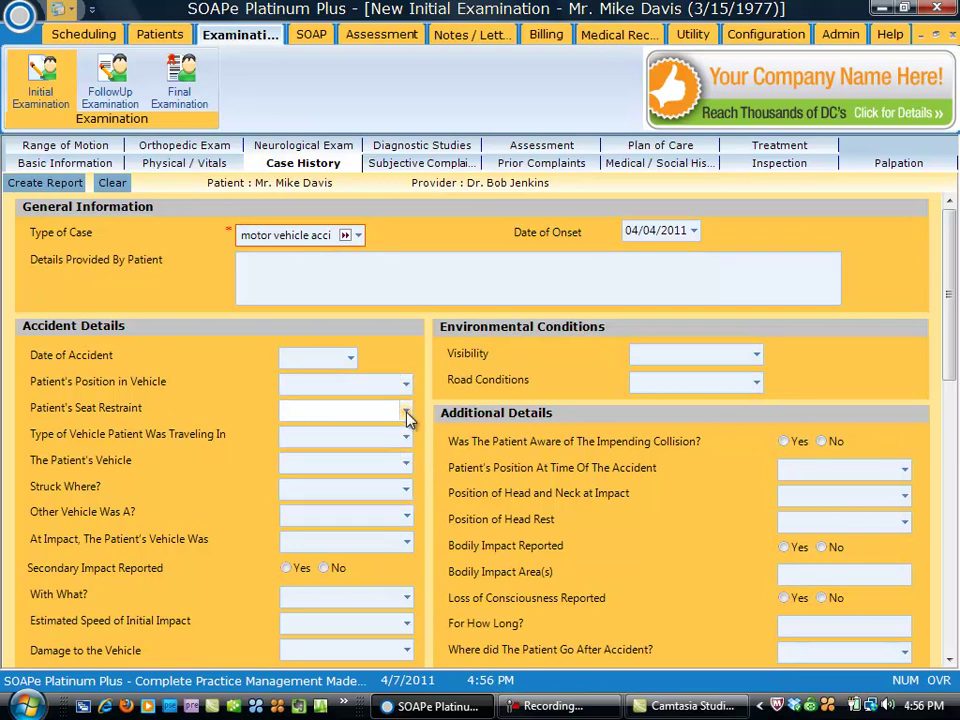
click(406, 464)
click(406, 466)
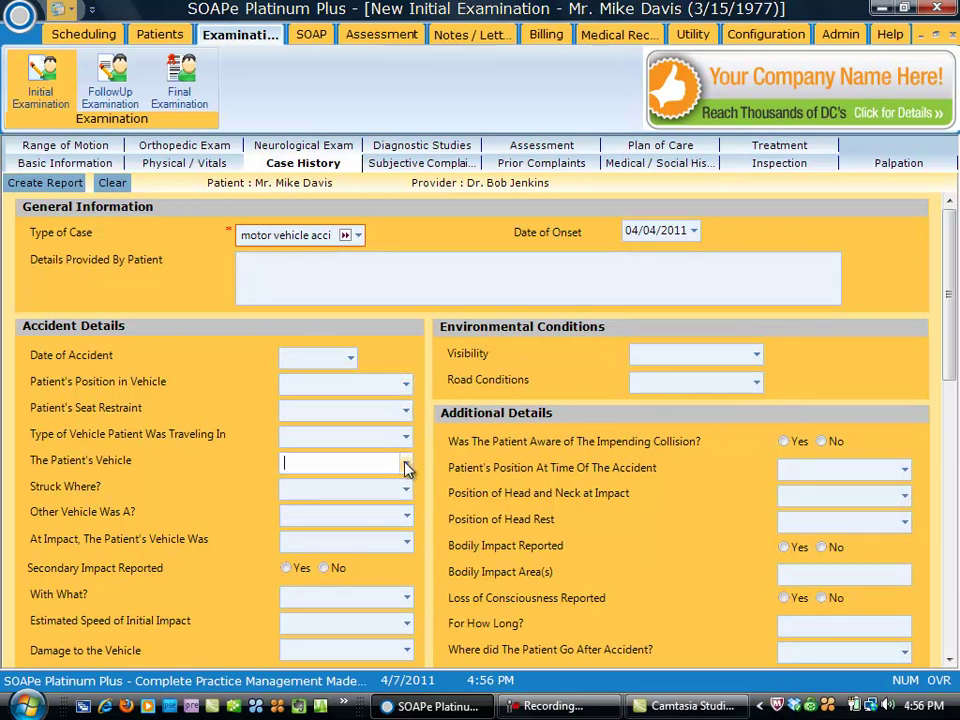
click(270, 270)
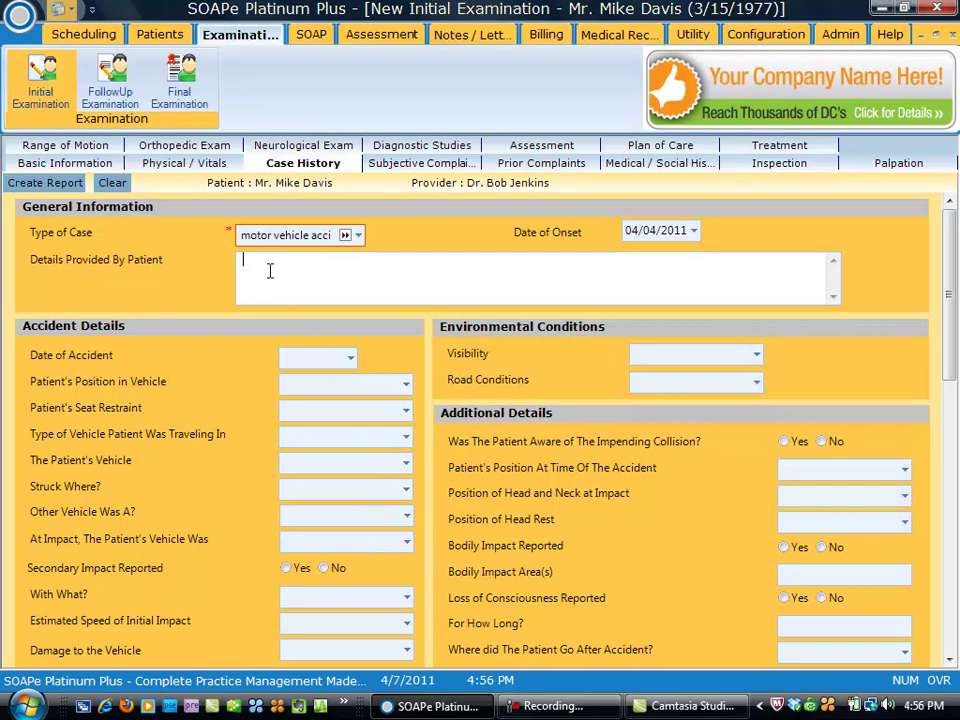
Try the general complaint case type to compare its fields, and set the case back to motor vehicle accident.
click(358, 236)
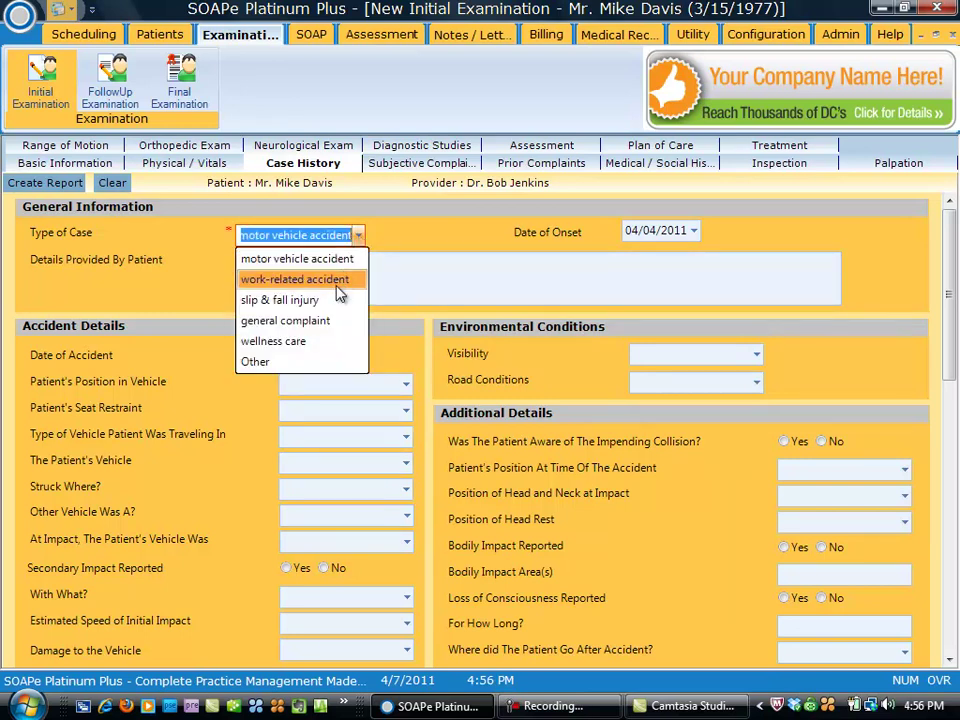
click(332, 322)
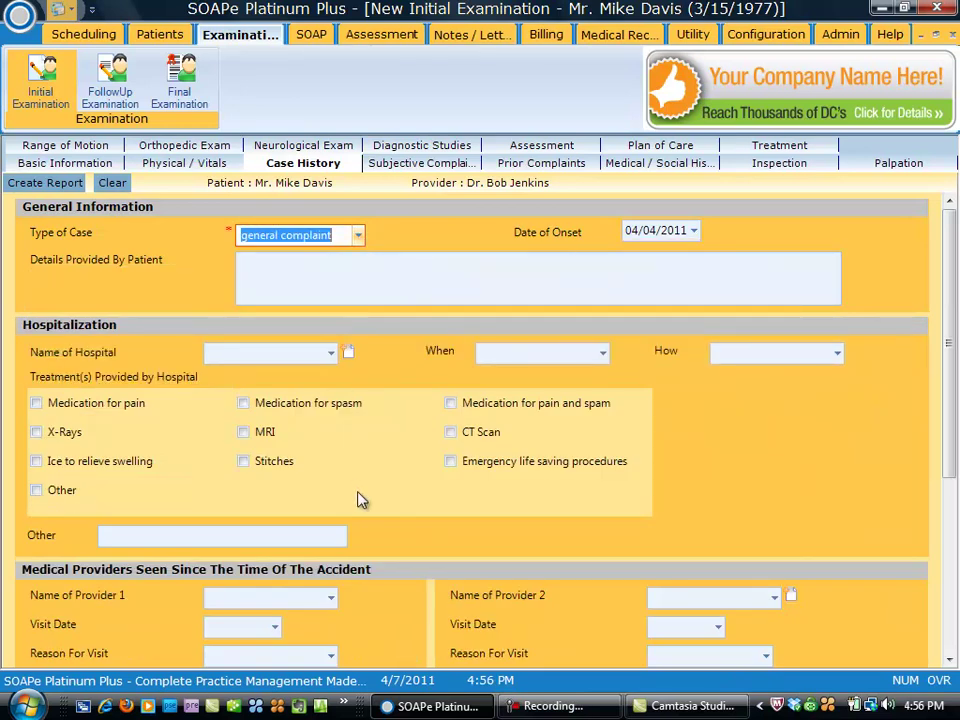
click(359, 238)
click(300, 259)
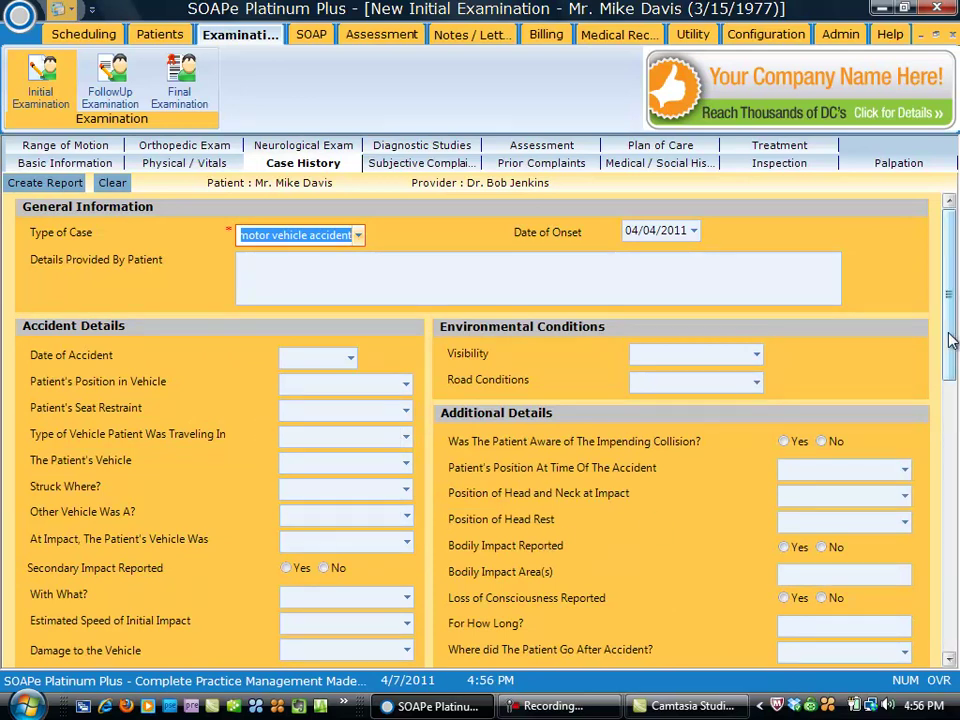
Enter in the details provided by patient that the named patient was involved in a motor vehicle accident on 4/4/2011.
drag(949, 332, 949, 230)
click(433, 294)
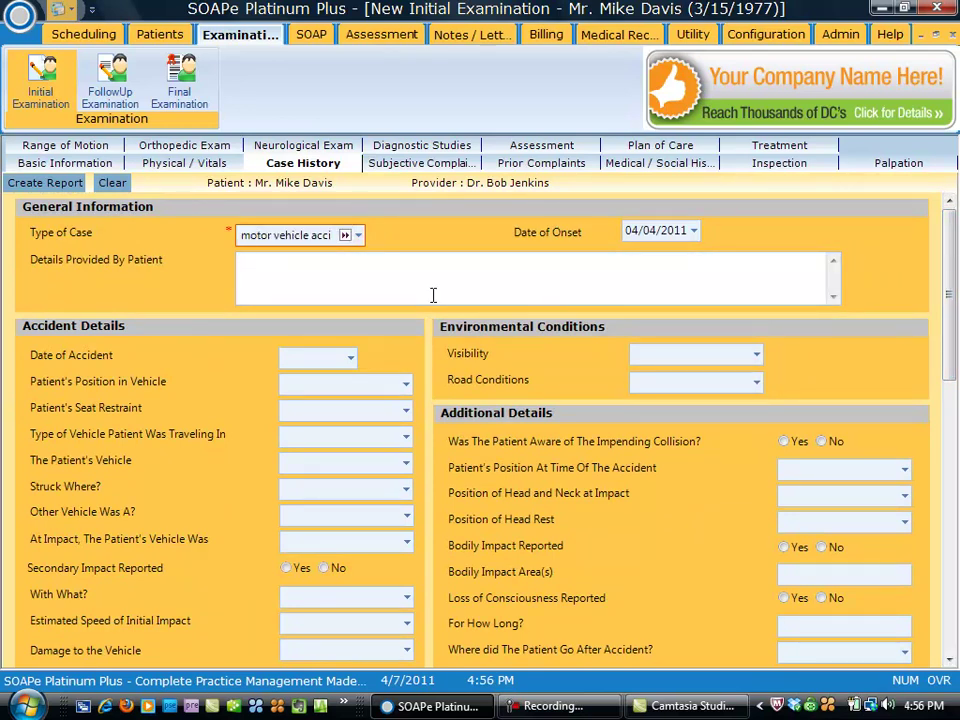
text(Mr. Davis was involved in a motor vehicle)
key(BackSpace)
key(BackSpace)
key(BackSpace)
key(BackSpace)
text(icle accident)
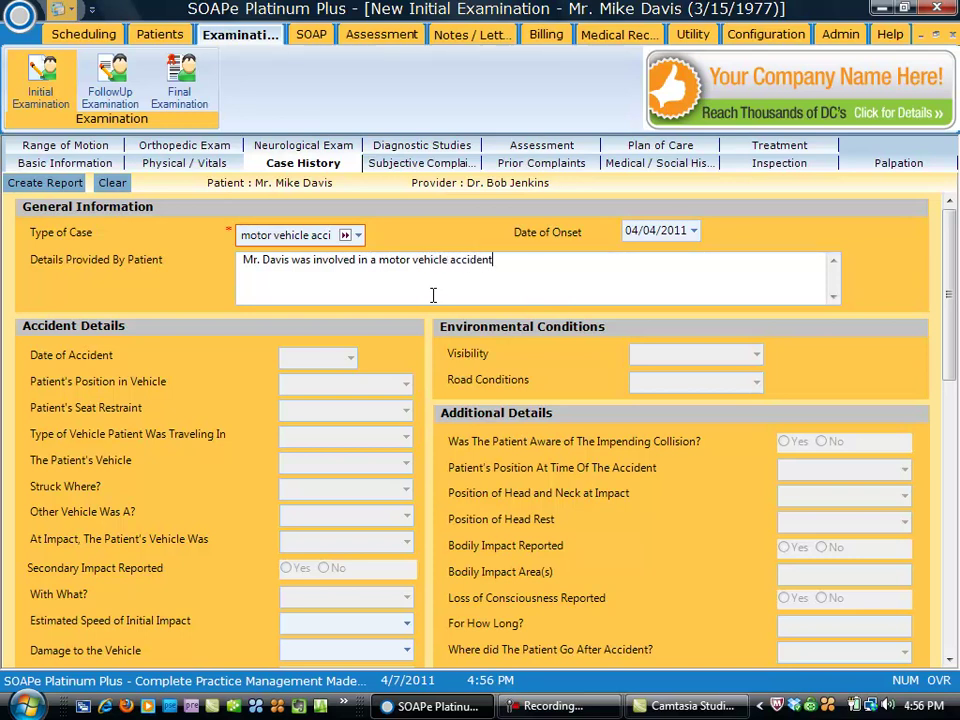
text( on 4/4/2011.)
Define Complaint-1 in the subjective complaints with region Cervical, location Bilateral, frequency Constant and severity 6/10.
click(430, 168)
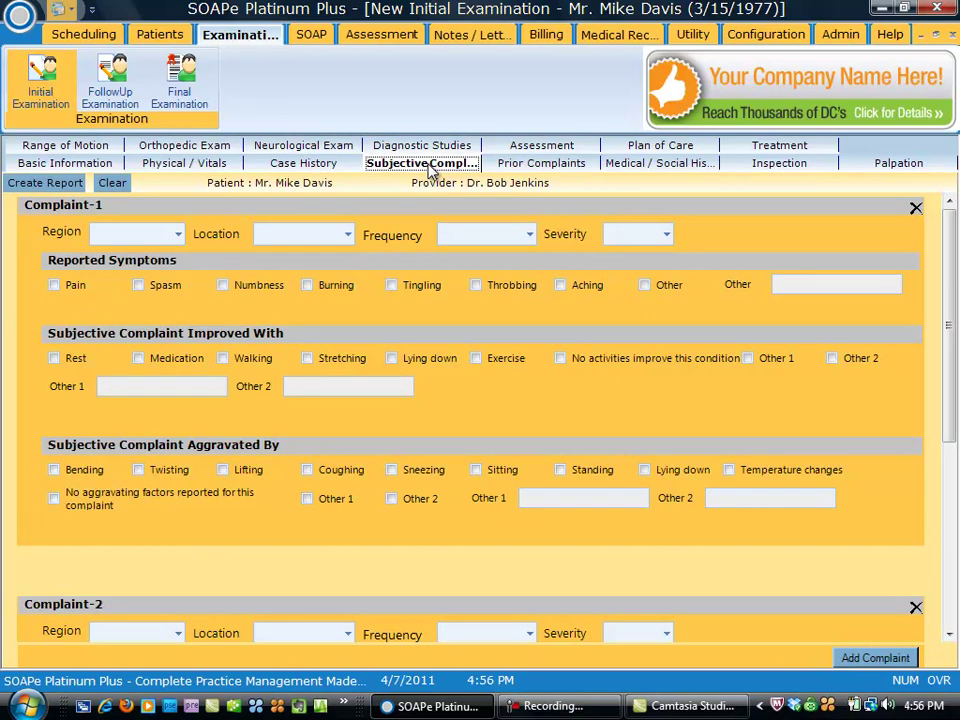
click(179, 238)
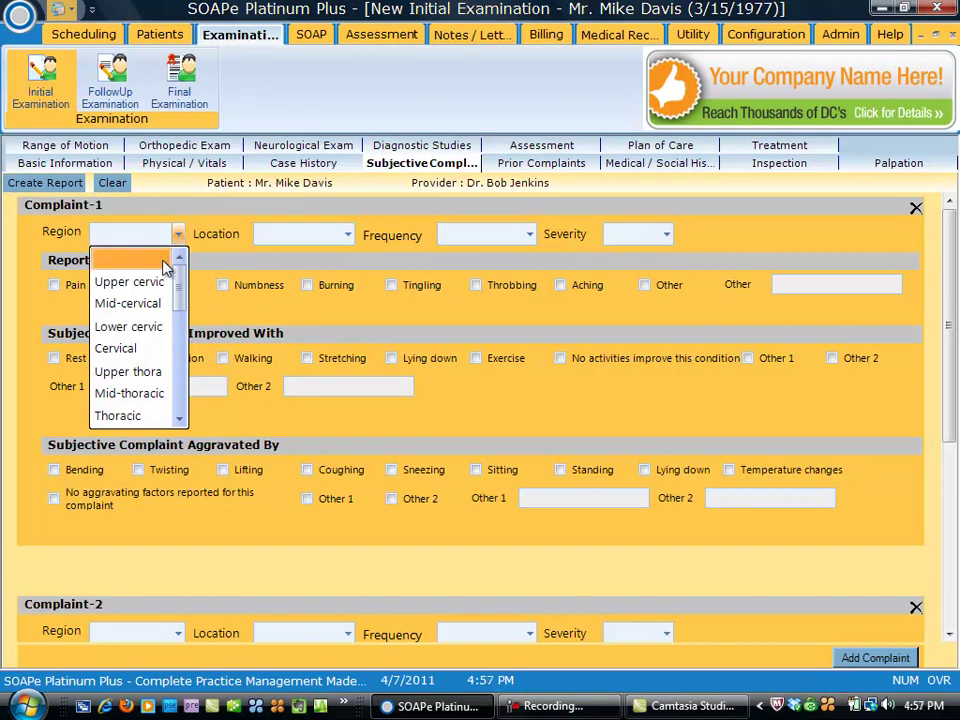
click(148, 346)
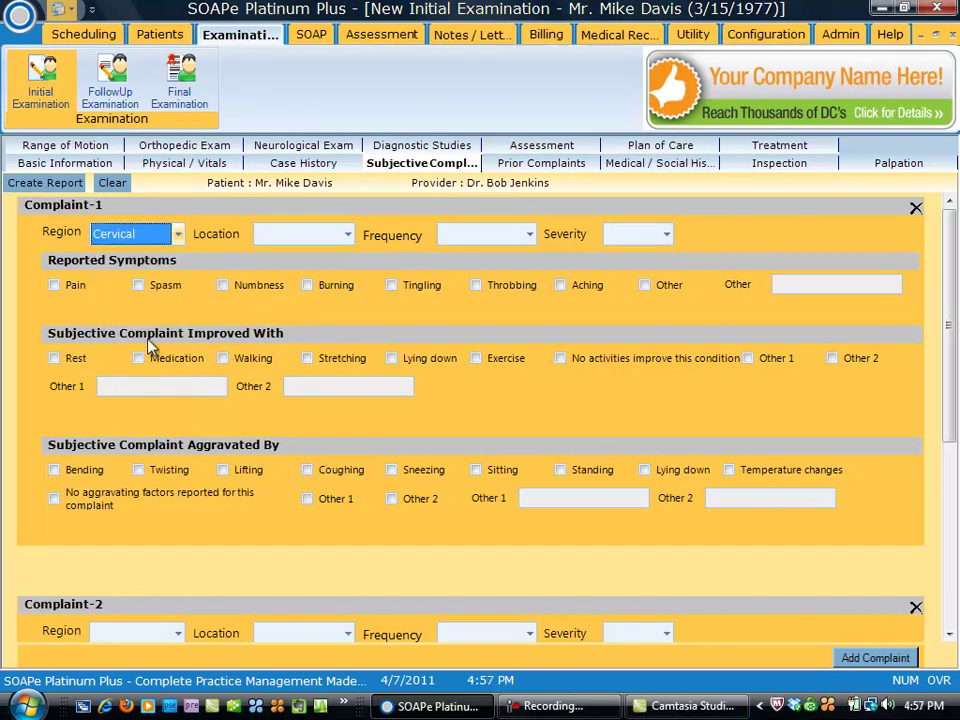
click(348, 236)
click(313, 285)
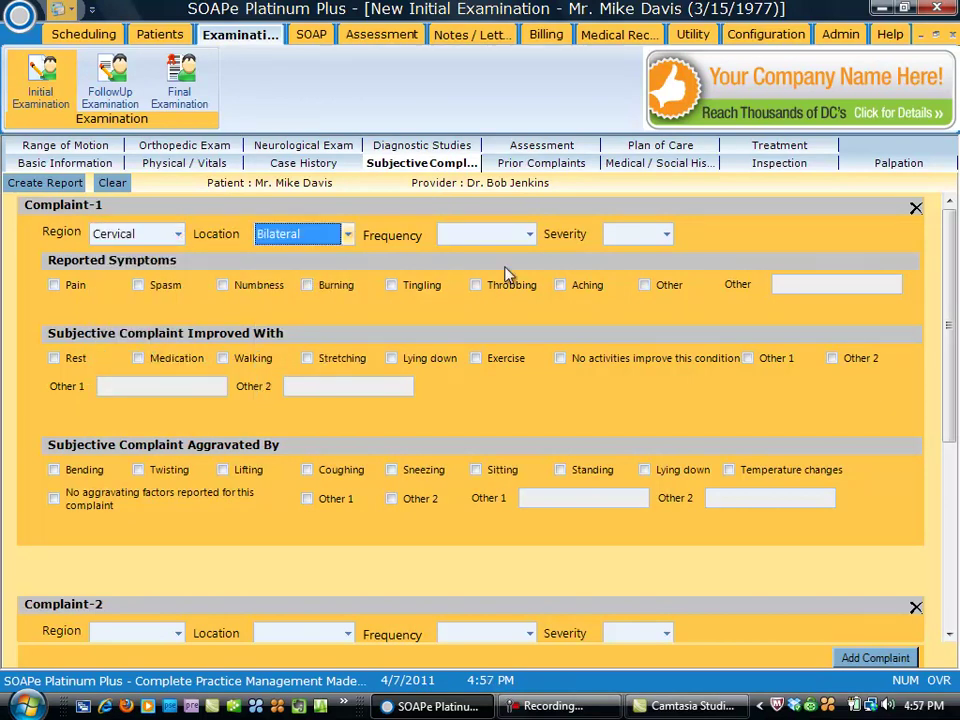
click(530, 236)
click(496, 289)
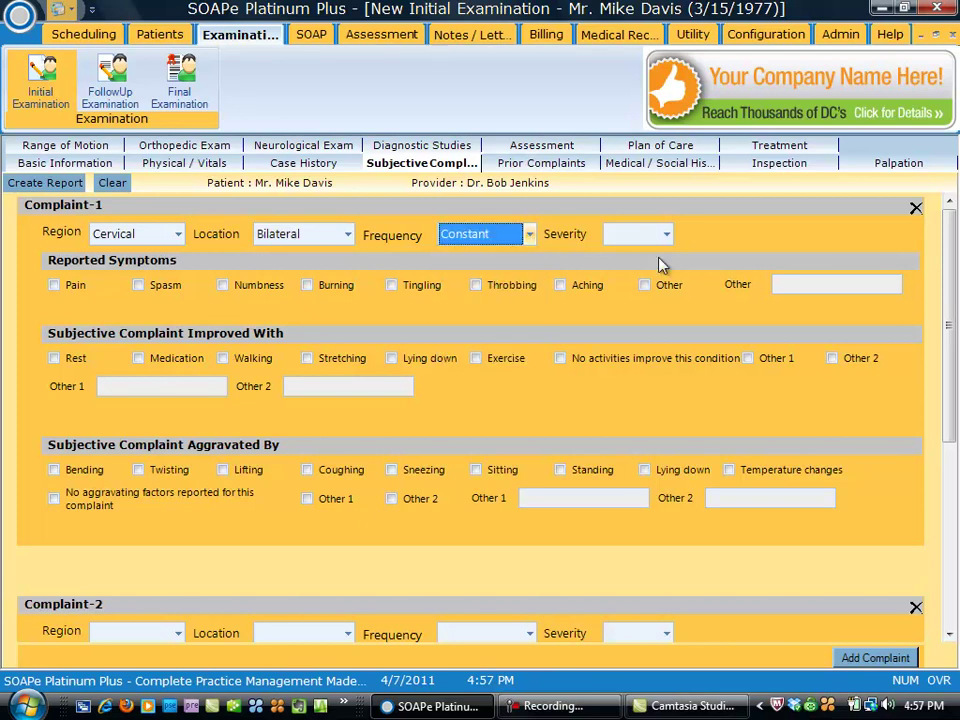
click(666, 234)
click(623, 415)
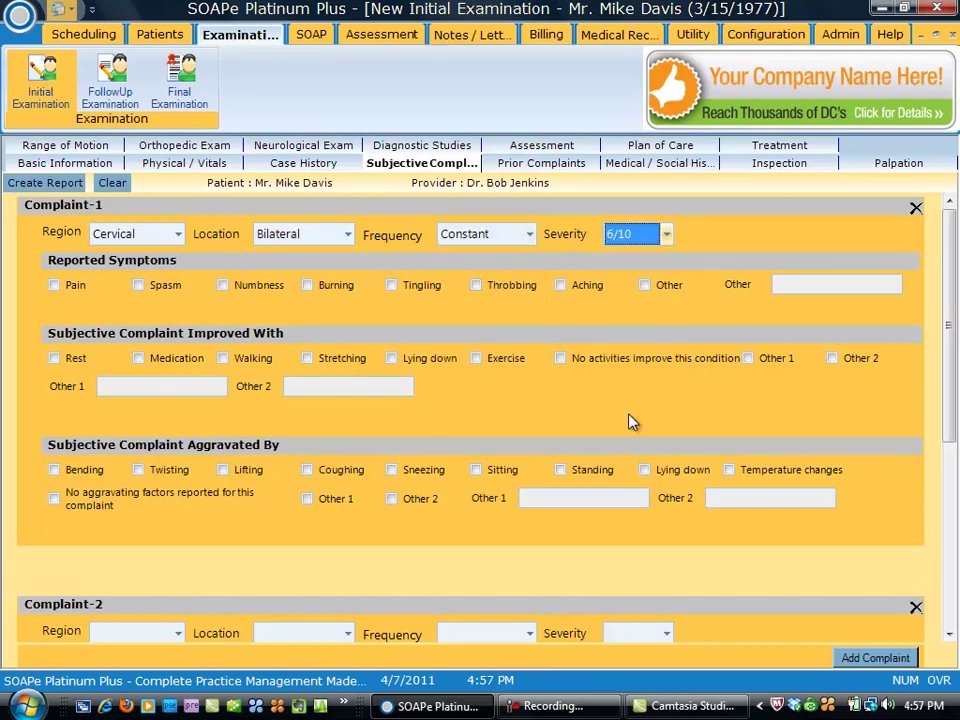
Mark Complaint-1 with symptoms Pain and Spasm, improved with Rest and Medication, and aggravated by Bending and Twisting.
click(55, 286)
click(139, 286)
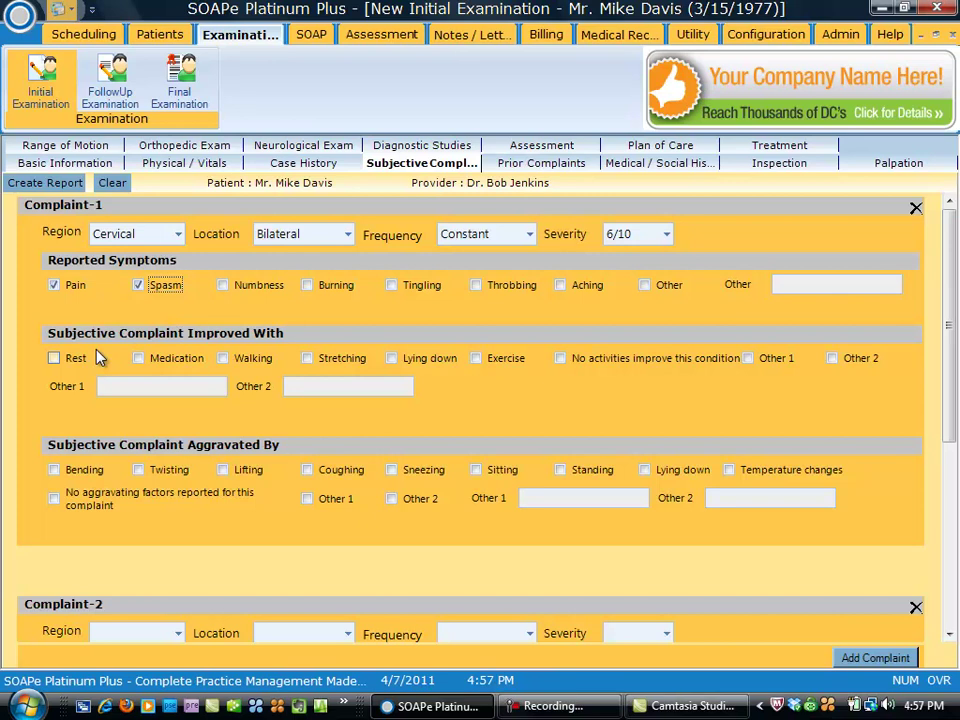
click(54, 359)
click(139, 360)
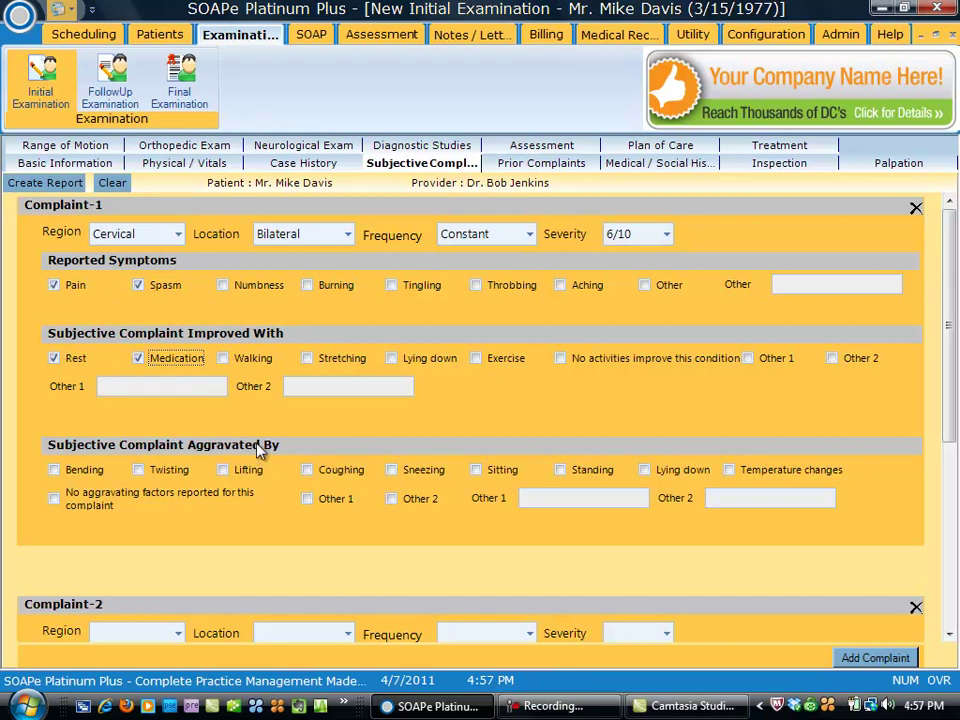
click(55, 471)
click(139, 471)
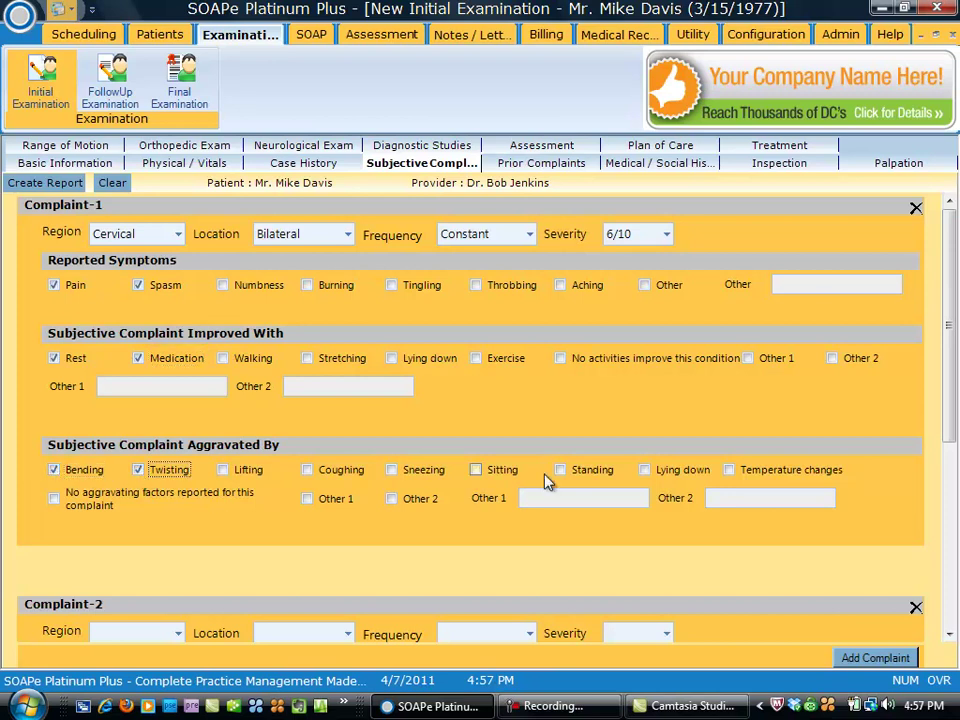
Fill in Complaint-2: lower lumbar, Bilateral, Frequent, 3/10; Pain, Spasm, Aching; improved with Rest, Stretching; aggravated by Bending, Twisting, Lifting.
drag(951, 328, 955, 538)
click(179, 286)
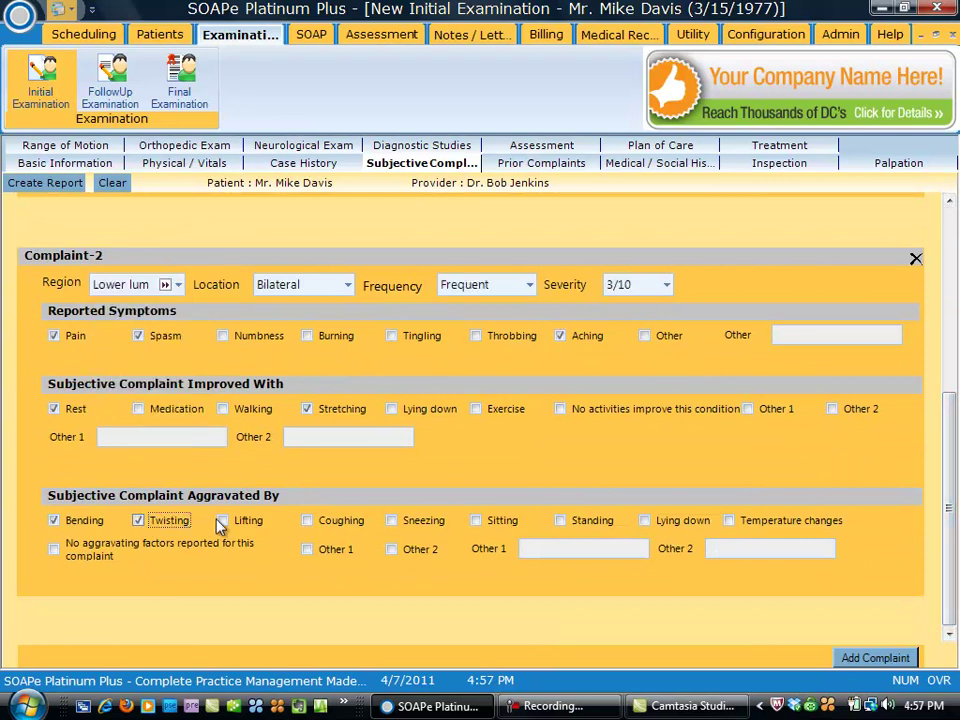
click(223, 521)
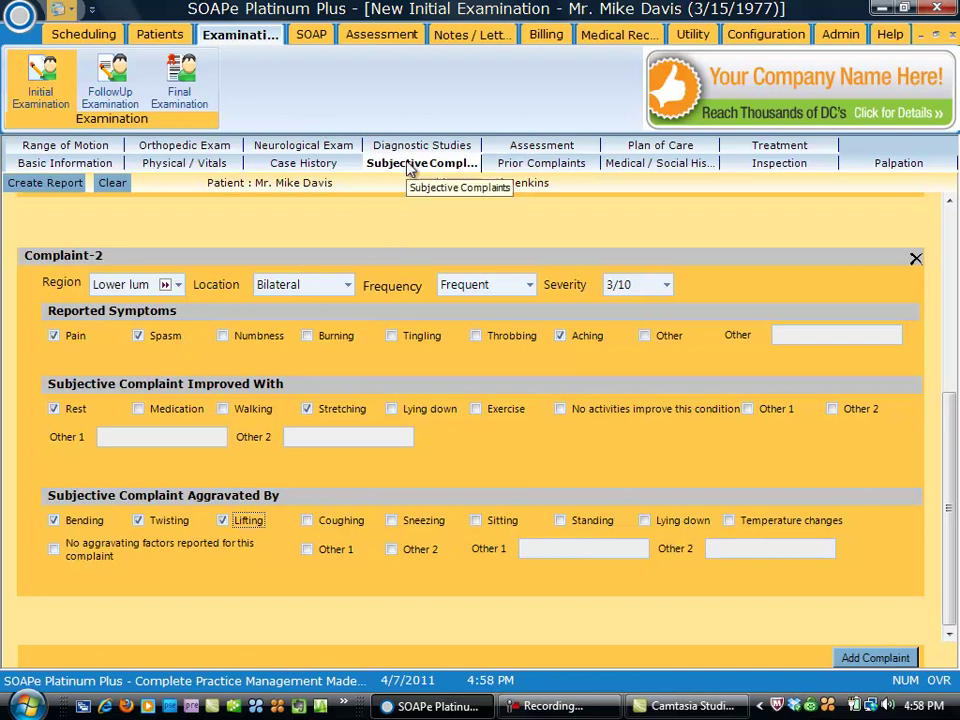
scroll(950, 430, up, 5)
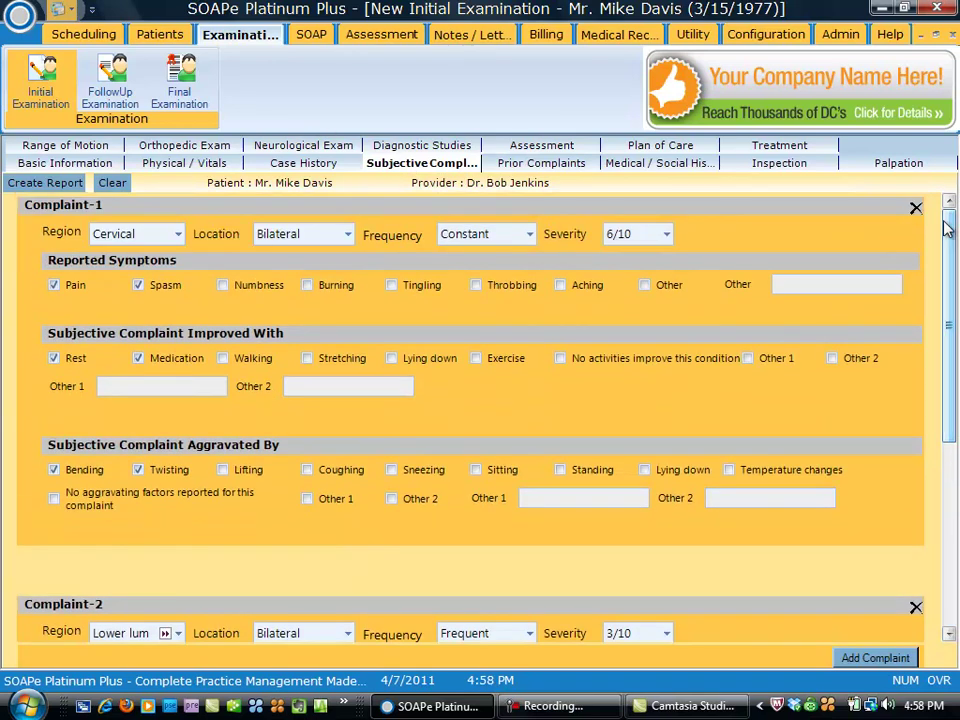
Record under prior complaints that the patient denies a prior history of injury or complaints to the affected regions.
click(548, 165)
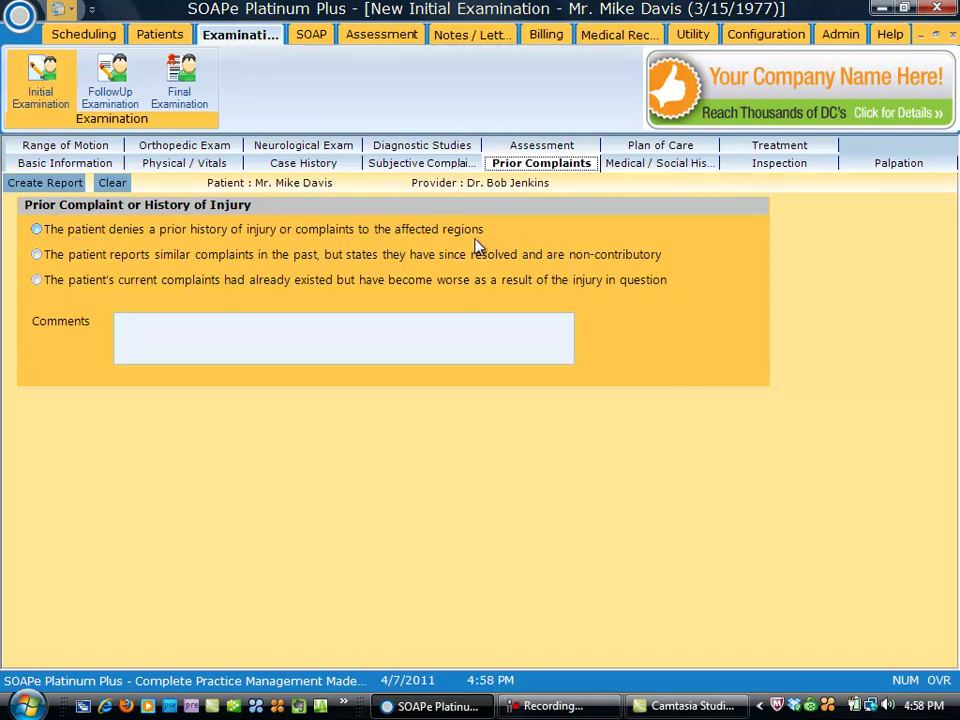
click(37, 230)
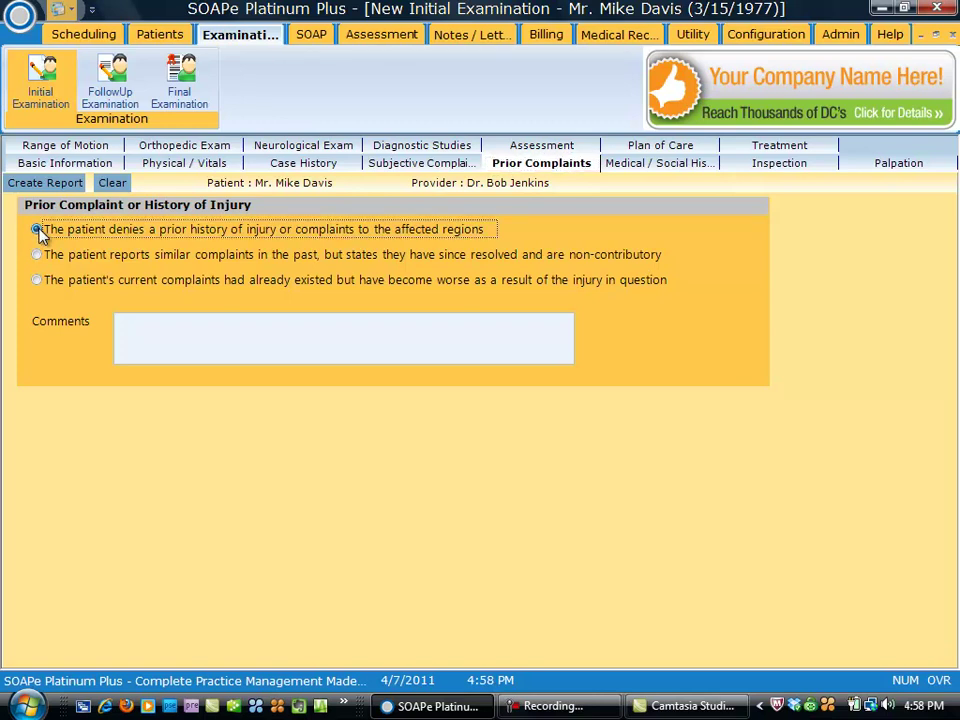
Set Past Medical History 1 to Heart Disease and Past Medical History 2 to Hypertension in the medical/social history.
click(687, 168)
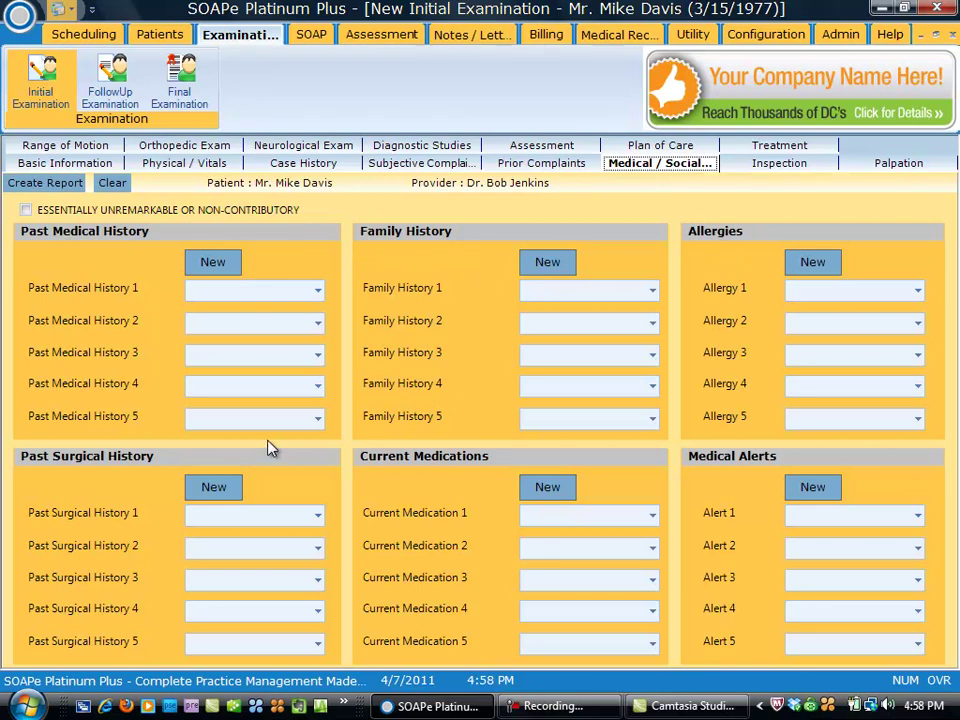
click(318, 291)
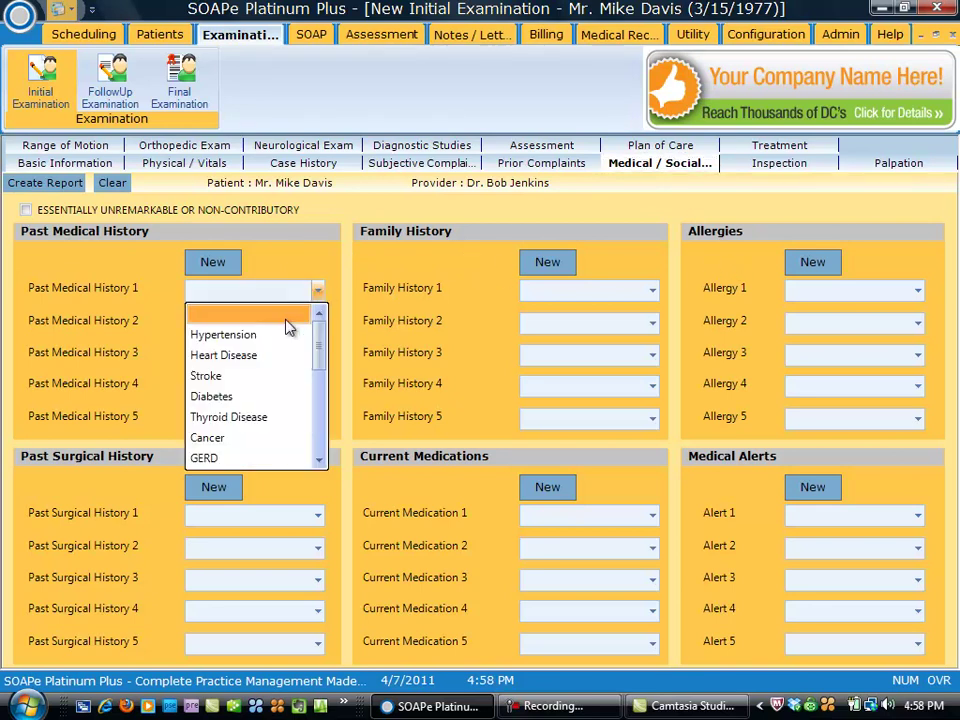
click(268, 356)
click(317, 322)
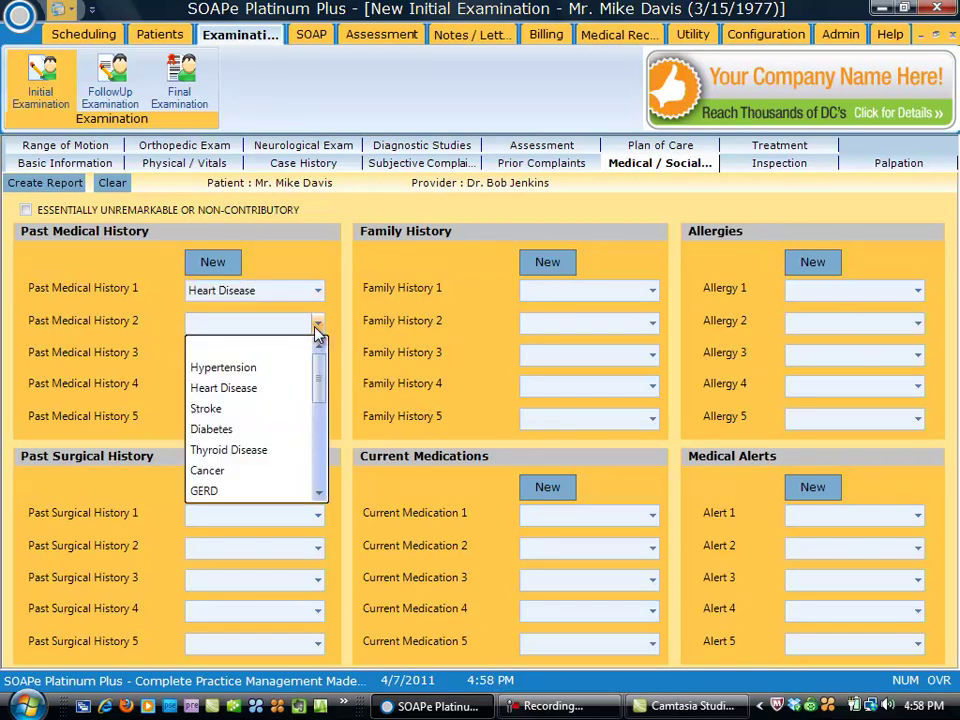
click(280, 369)
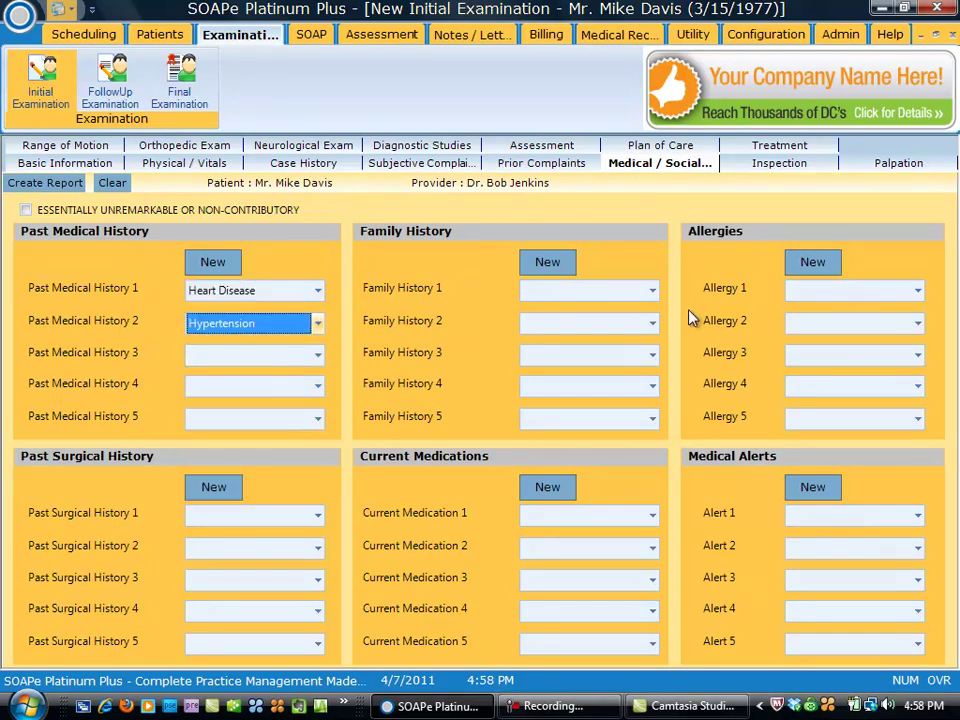
Set Family History 1 to Thyroid Disease, Family History 2 to Stroke and Allergy 1 to Penicillin.
click(652, 291)
click(583, 418)
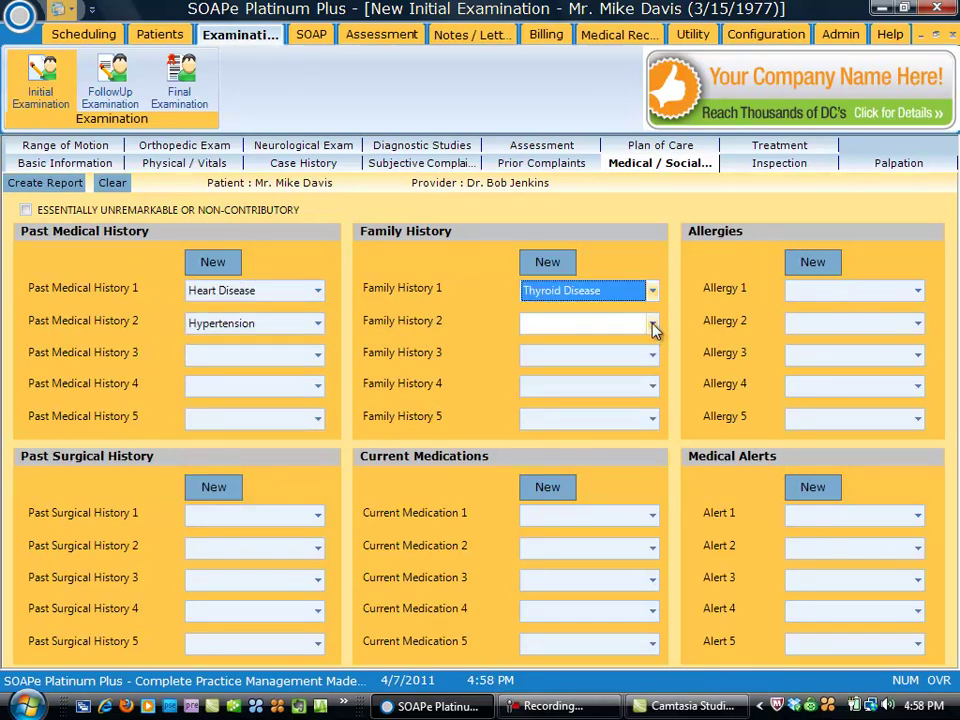
click(652, 323)
click(586, 409)
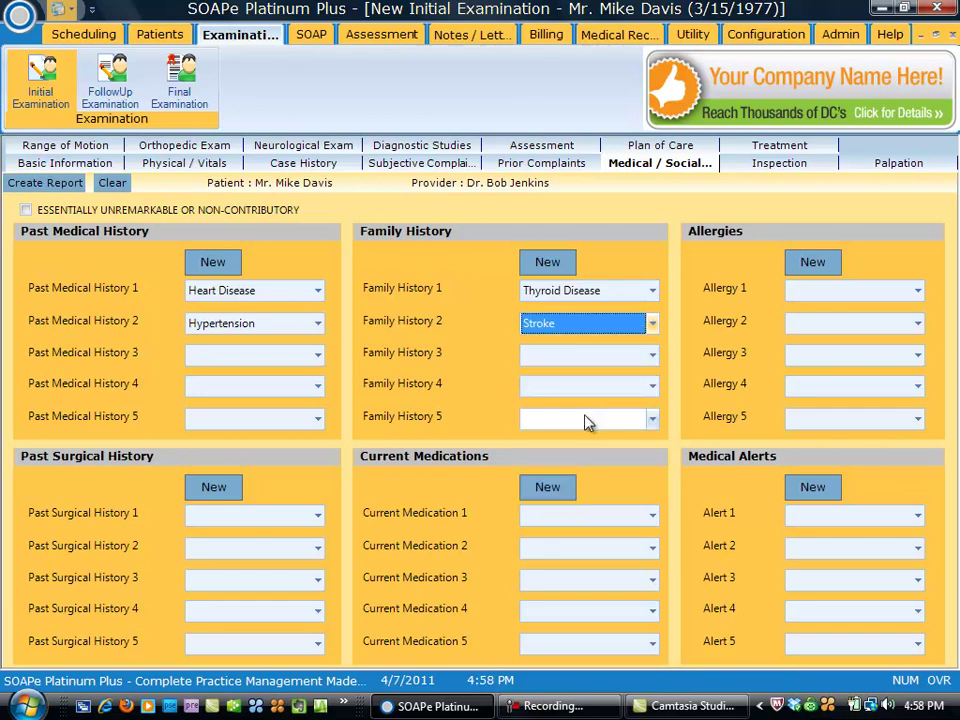
click(918, 291)
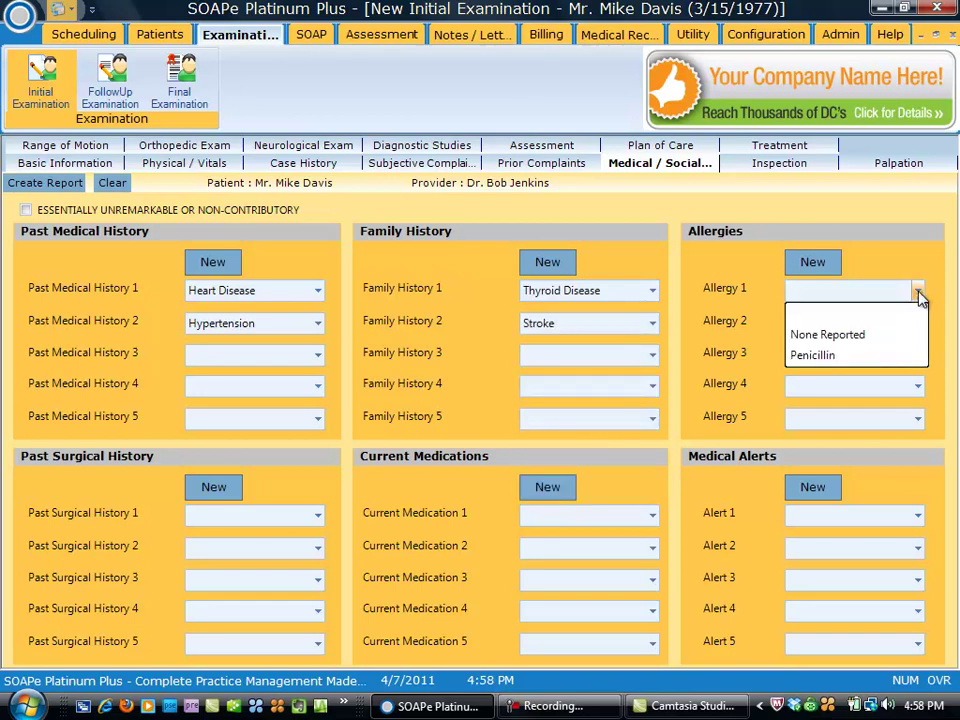
click(872, 359)
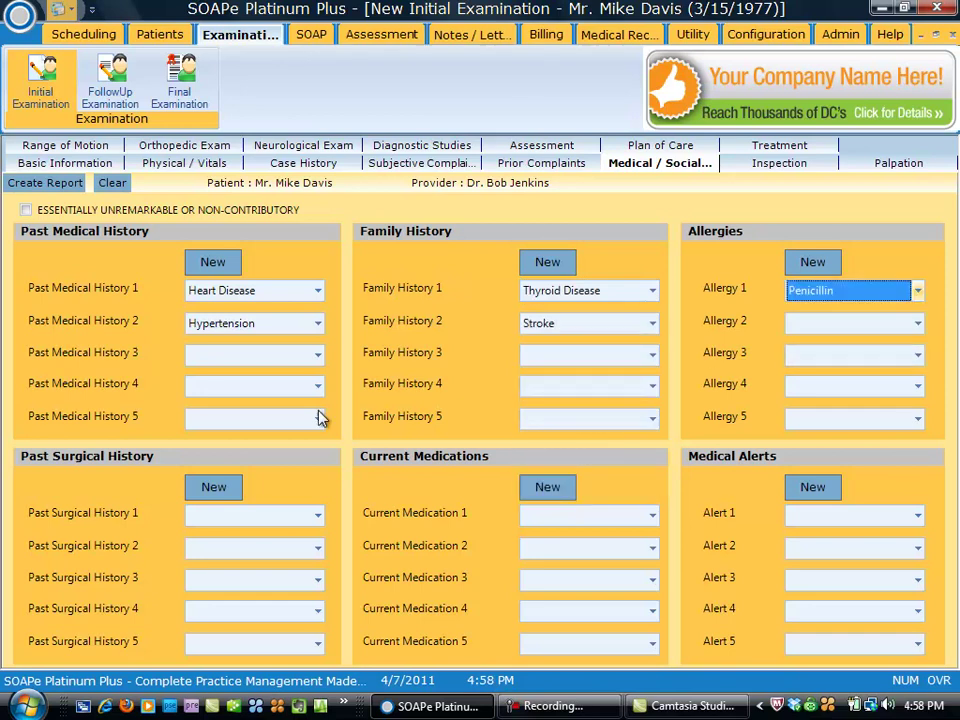
Record Lipitor and Skelaxin as Current Medication 1 and 2.
click(651, 516)
click(630, 493)
click(649, 549)
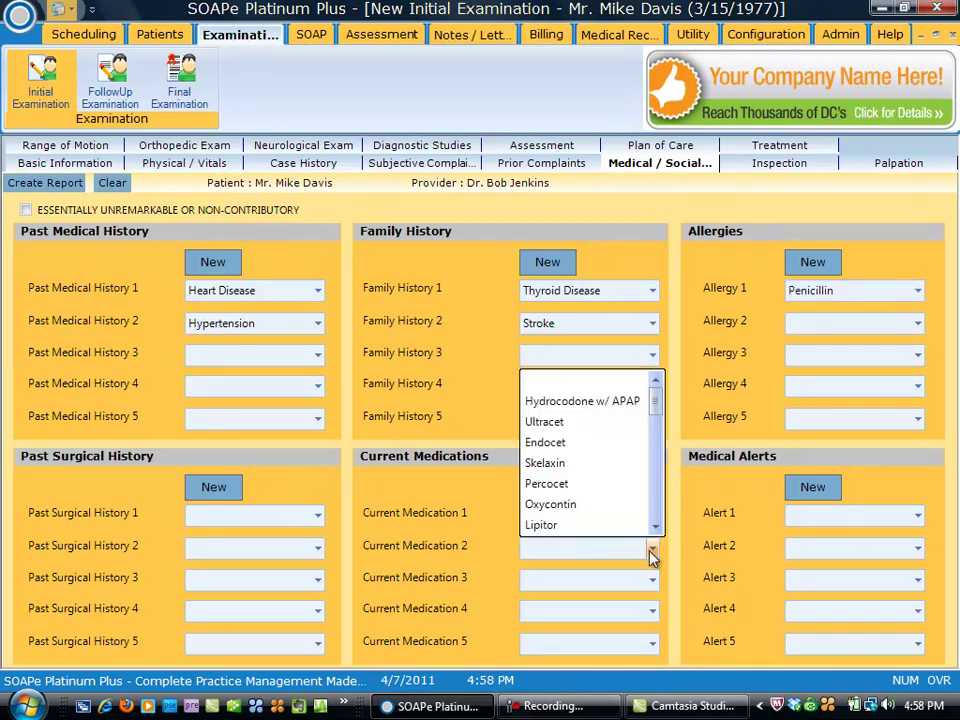
click(632, 464)
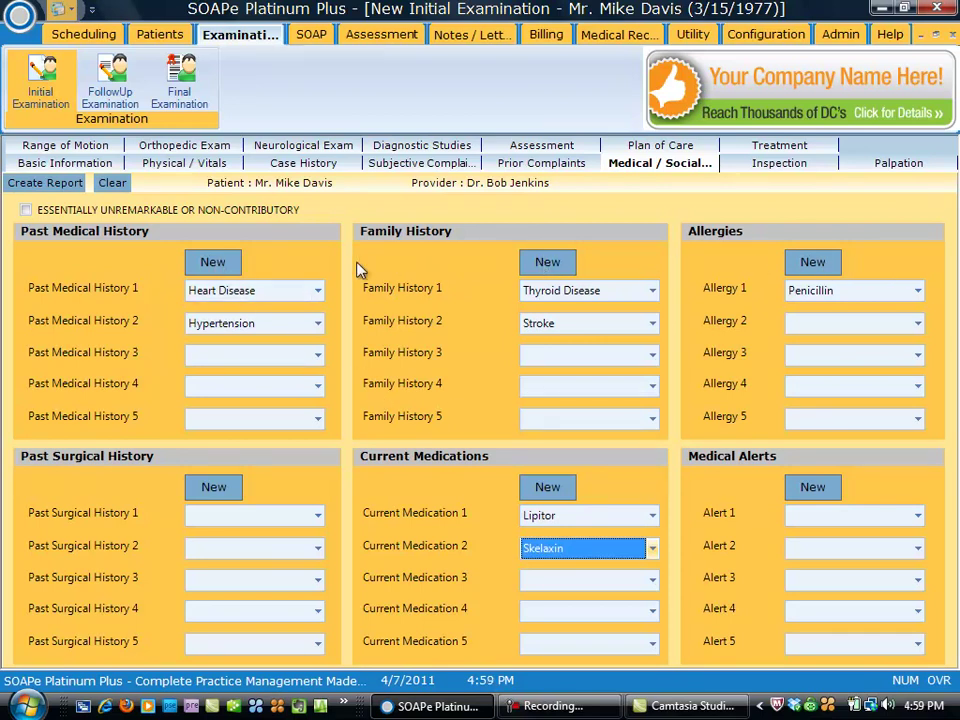
click(214, 262)
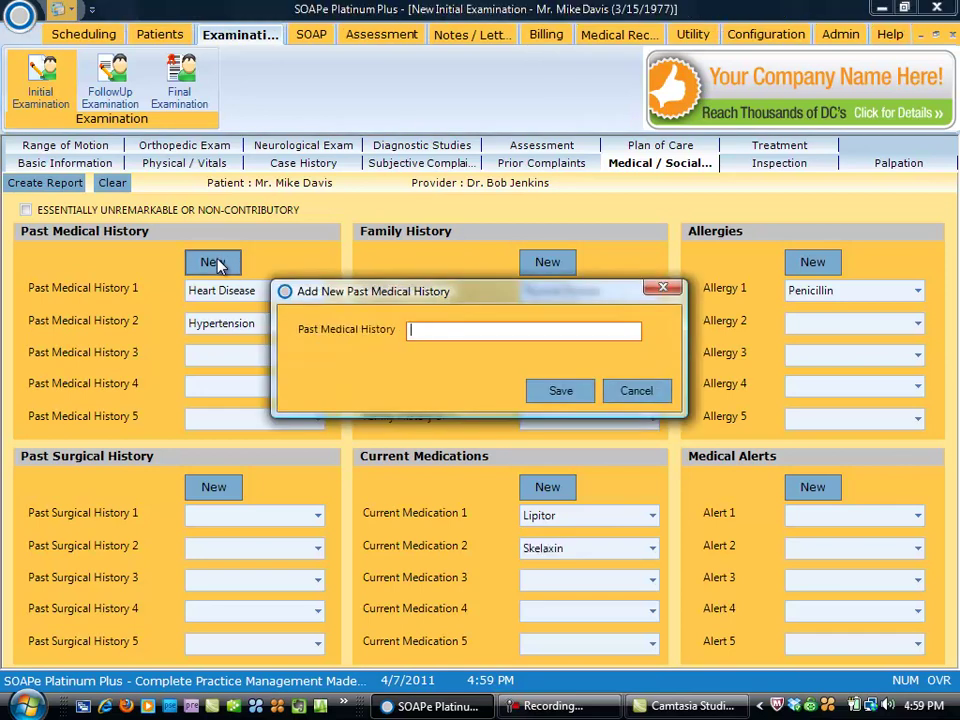
click(652, 392)
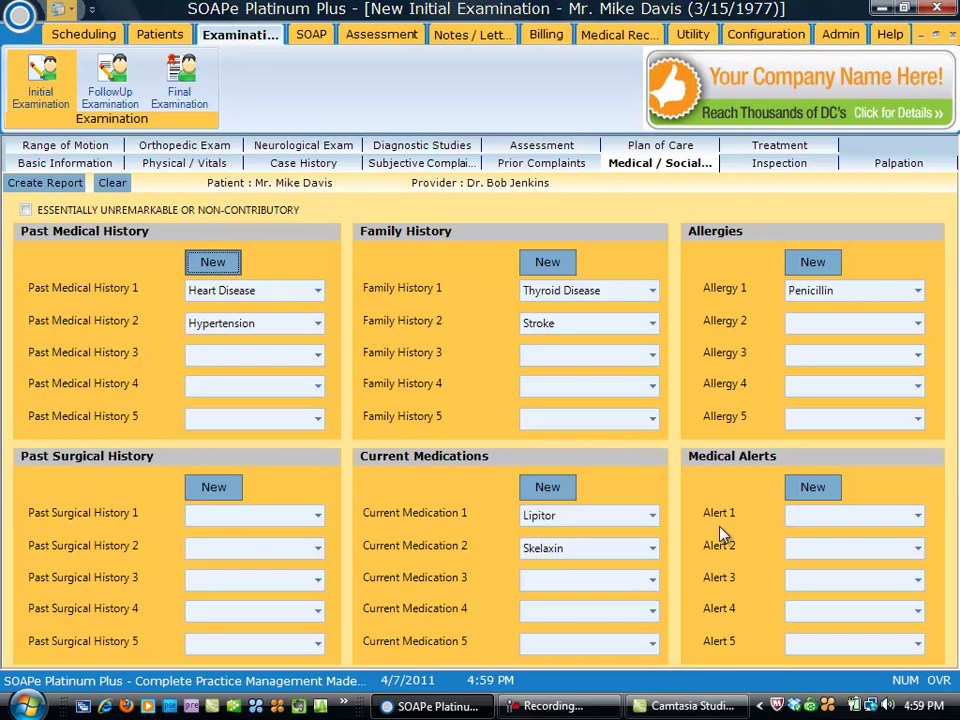
Mark Inflammation and Swelling in the visual inspection, and Abnormal and Antalgic in the posture analysis.
click(785, 164)
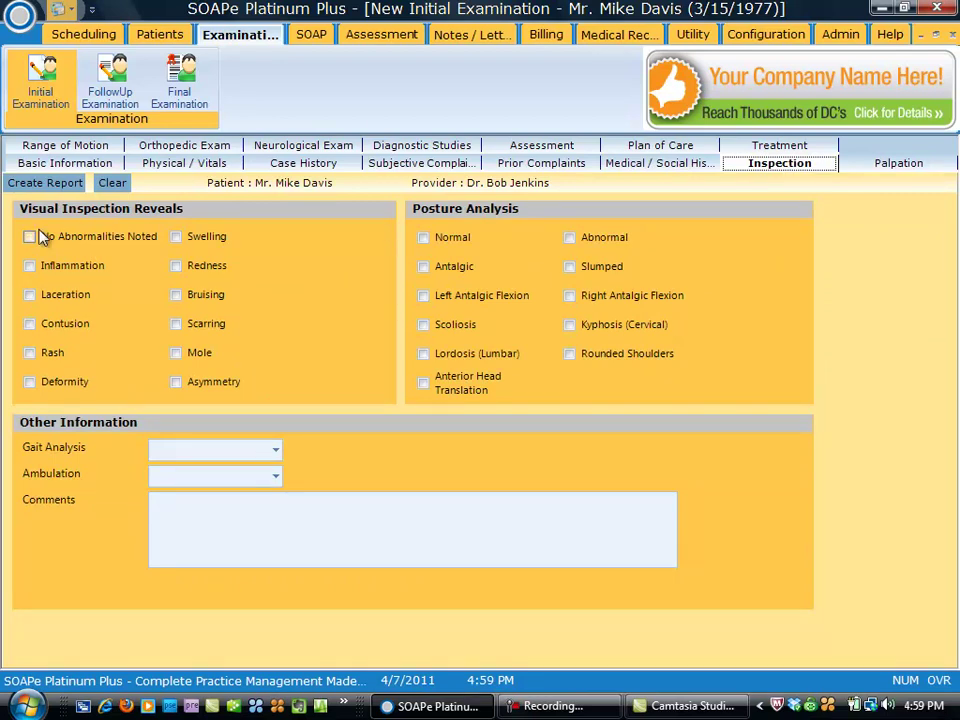
click(30, 265)
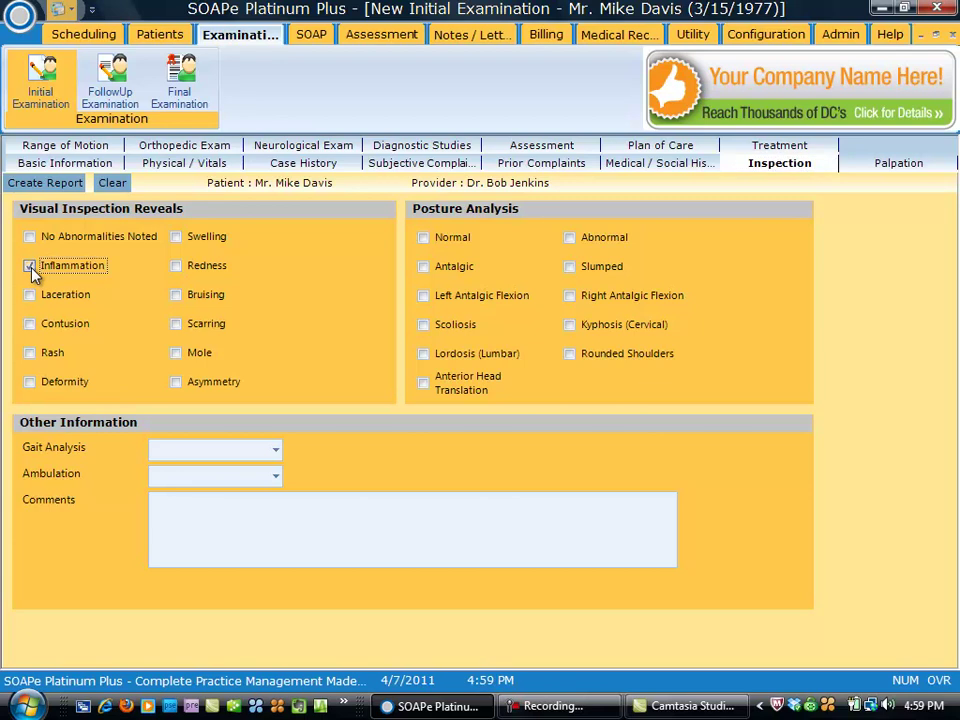
click(177, 238)
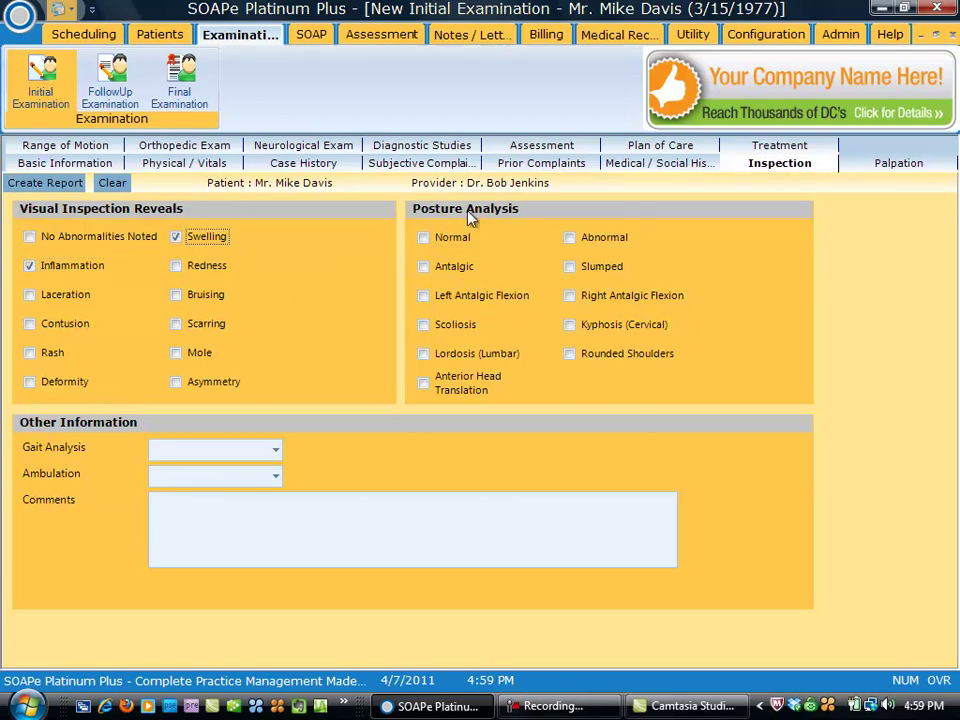
click(569, 238)
click(424, 267)
Set the gait analysis to Abnormal and ambulation to Difficult, with the inspection comment "Comments appear here.".
click(276, 452)
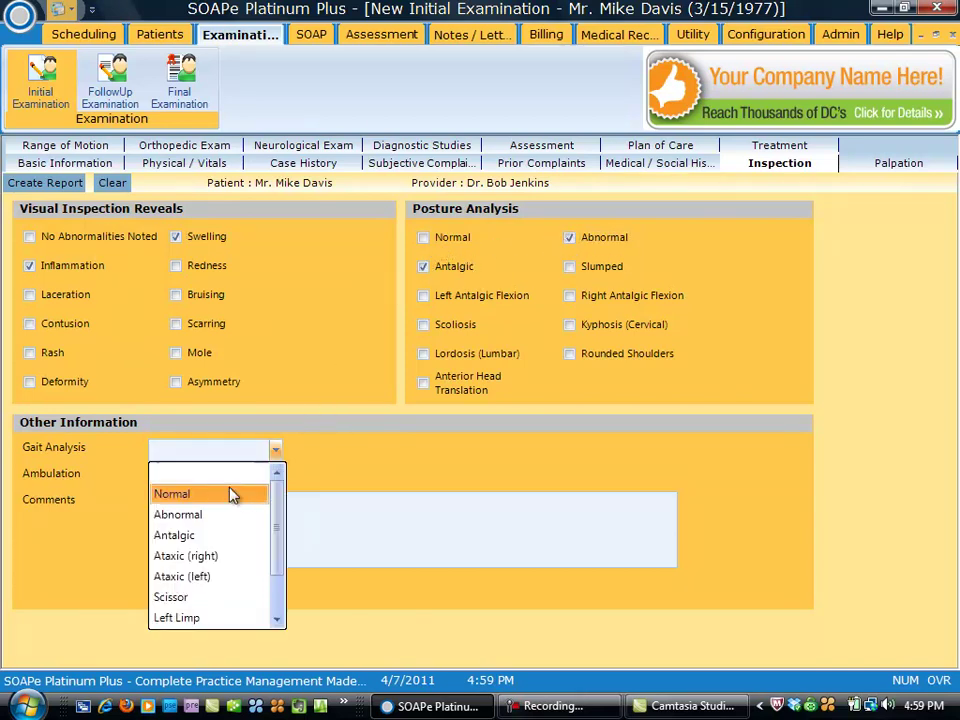
click(232, 514)
click(278, 481)
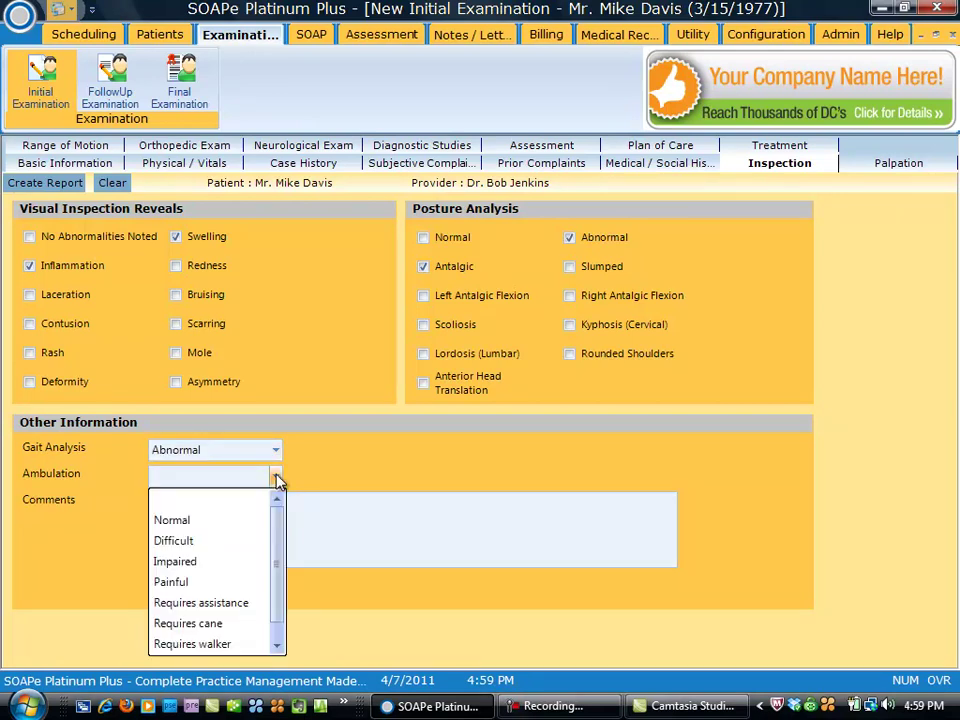
click(234, 541)
click(198, 520)
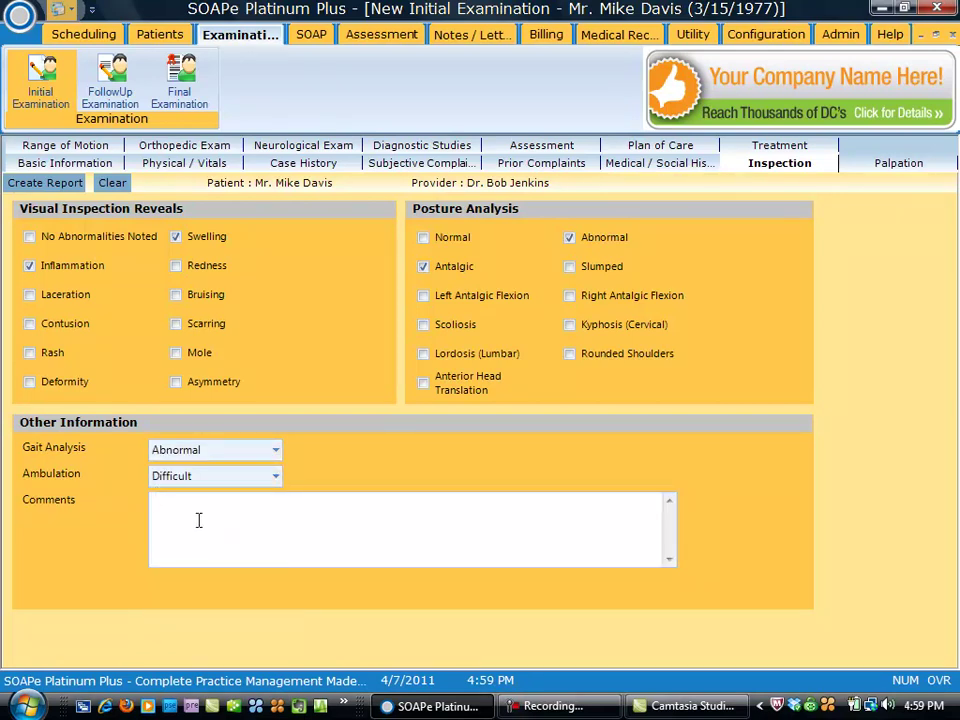
text(Comments appear here.)
Mark Pain in the palpation grid for the cervical levels Co, 1, 3, 4, 5 and 7.
click(908, 166)
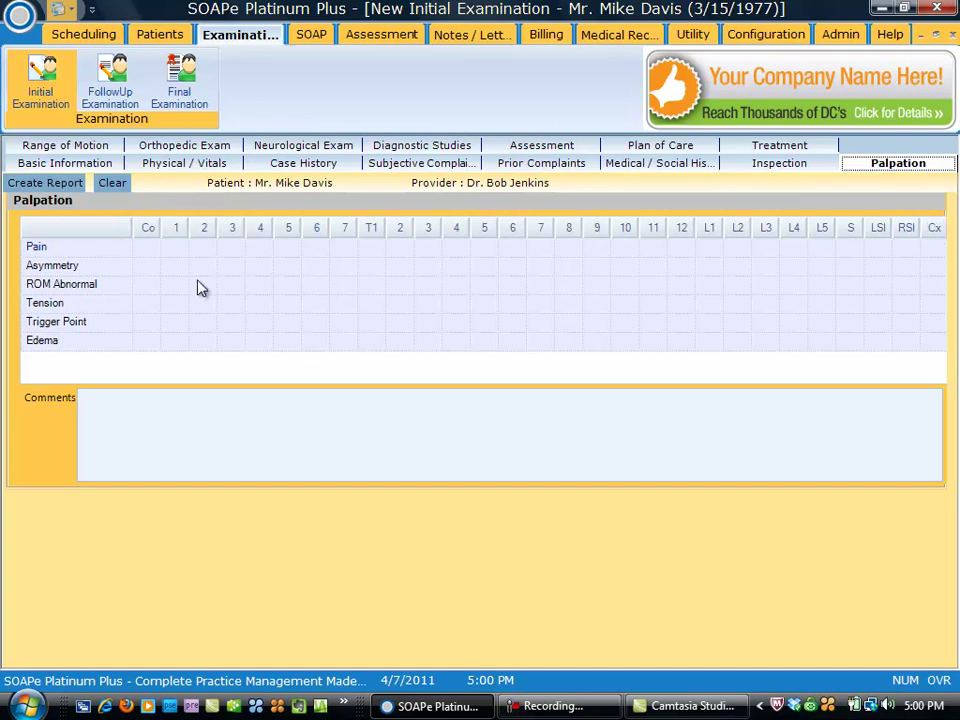
click(146, 249)
click(178, 250)
click(232, 250)
click(296, 251)
click(261, 251)
click(261, 251)
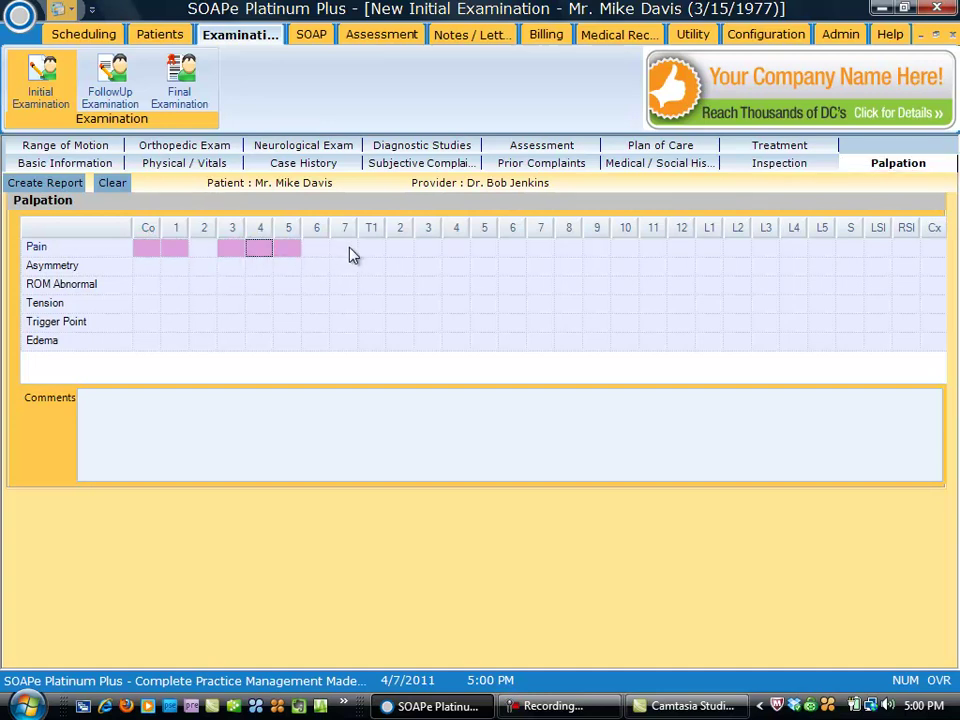
click(344, 249)
Mark palpation Pain at thoracic levels 3, 4, 5, 6, 10 and 11 and at lumbar levels L2 to L5.
click(428, 249)
click(456, 250)
click(482, 250)
click(513, 249)
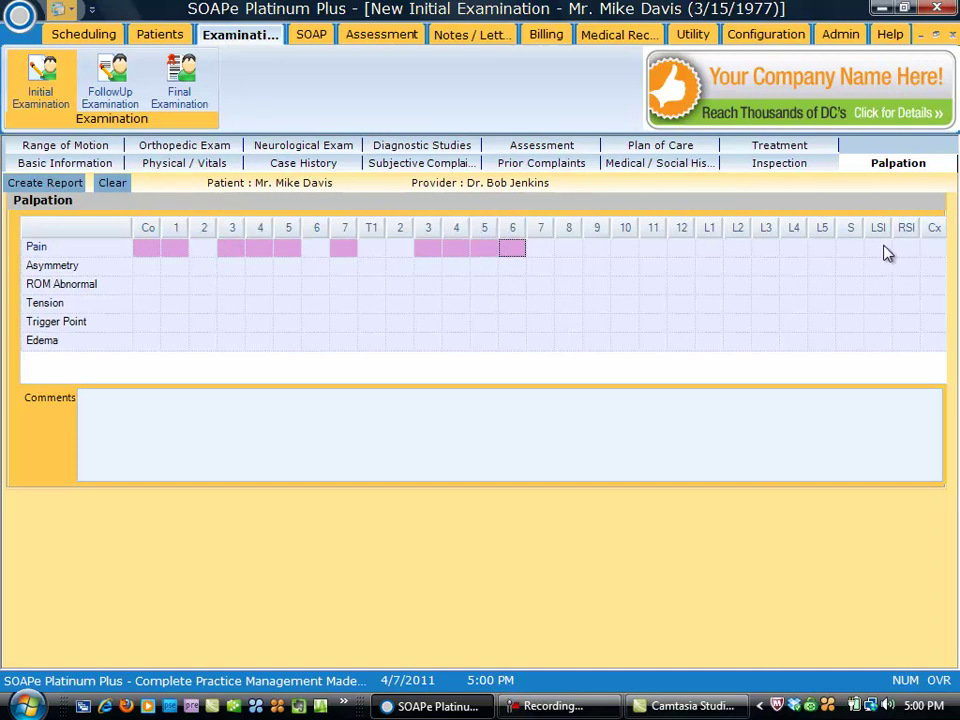
click(822, 249)
click(794, 249)
click(763, 250)
click(737, 249)
click(655, 250)
click(624, 249)
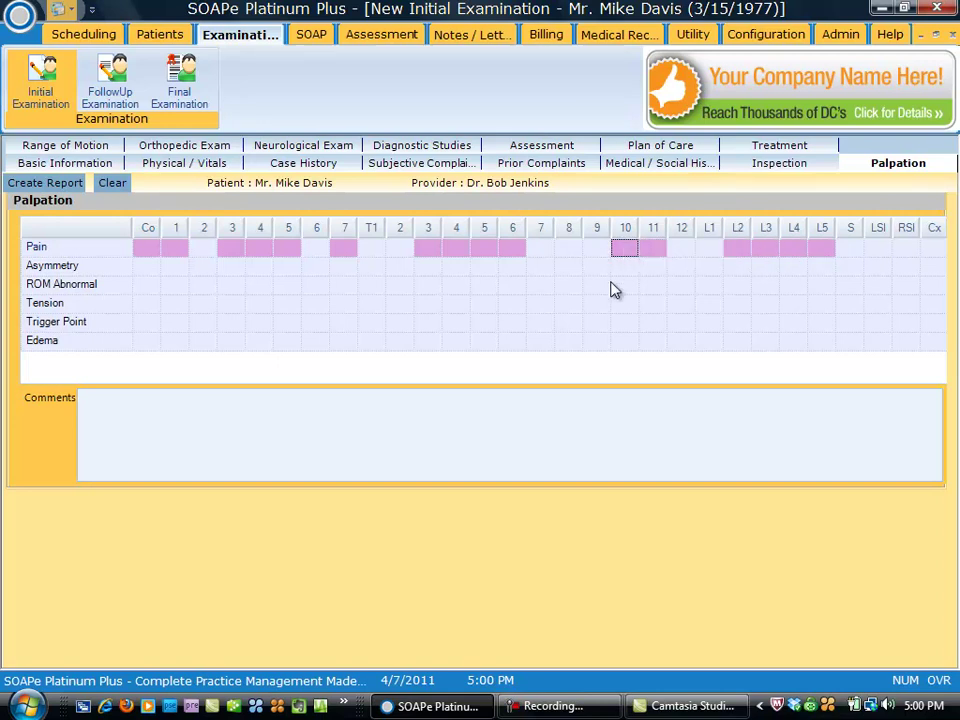
Mark palpation Asymmetry at Co, cervical 1, 3 and 5, thoracic 3 and 6, and L2, L4 and L5.
click(144, 266)
click(175, 266)
click(231, 266)
click(288, 266)
click(428, 266)
click(512, 266)
click(826, 268)
click(791, 270)
click(737, 266)
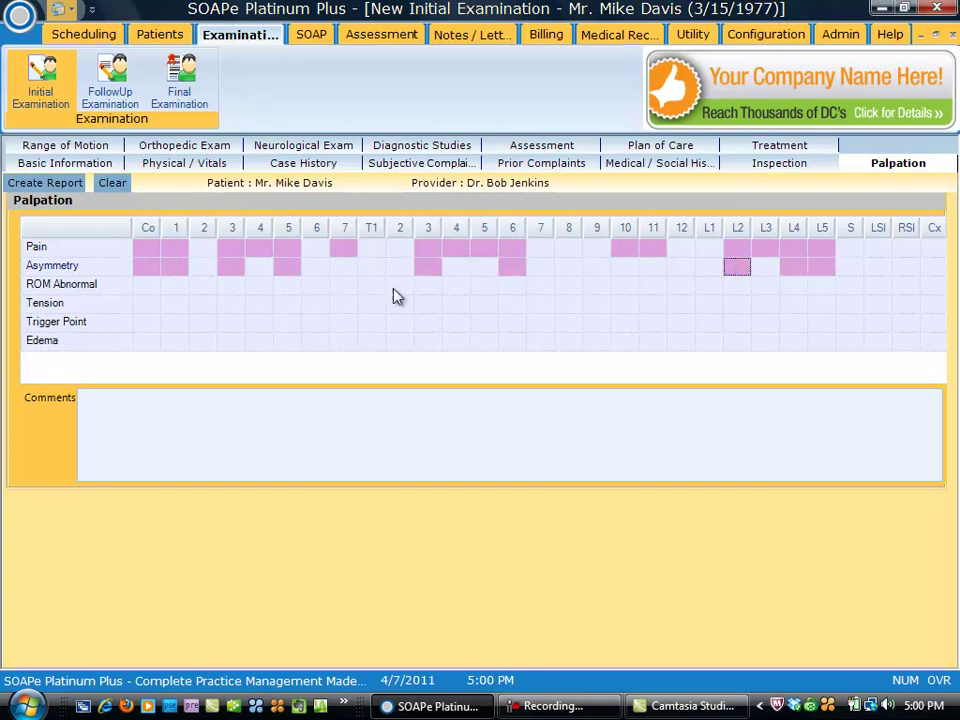
Mark ROM Abnormal in the palpation grid at Co, cervical 5, L4, L5 and RSI.
click(144, 287)
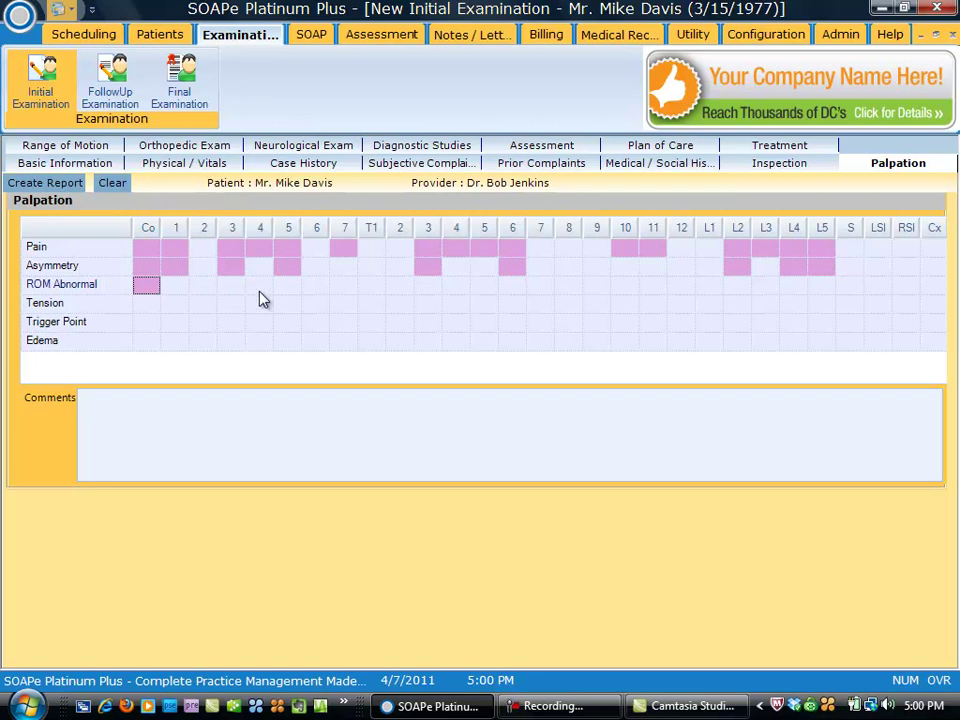
click(289, 285)
click(824, 287)
click(795, 288)
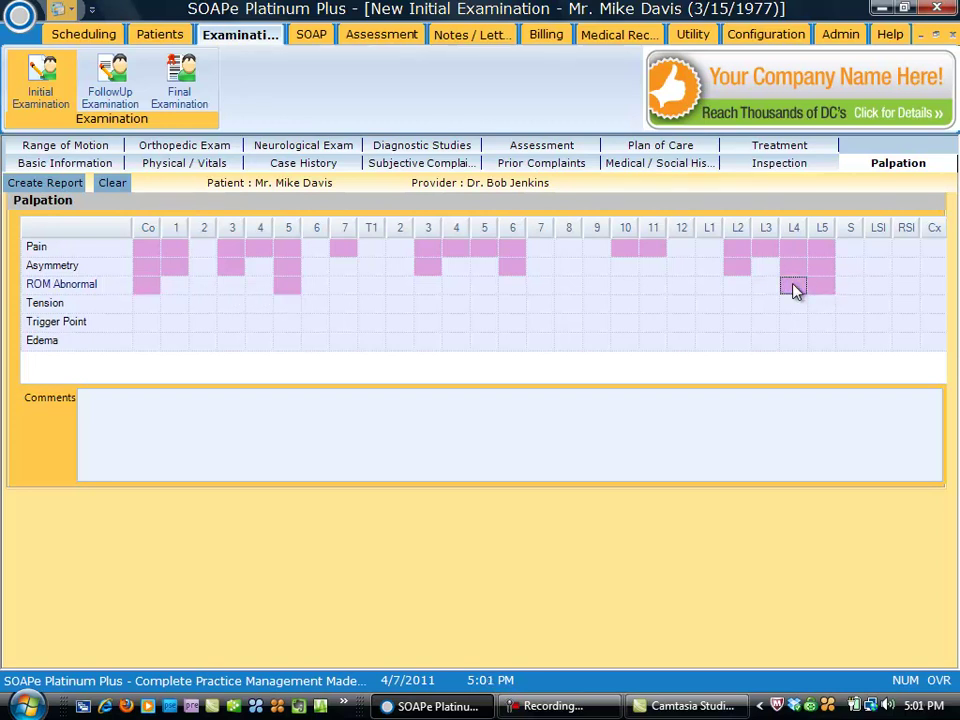
click(906, 287)
Mark palpation Tension at Co, cervical 1 and 5, thoracic 3, and L2, L4 and L5.
click(146, 305)
click(179, 306)
click(285, 305)
click(428, 308)
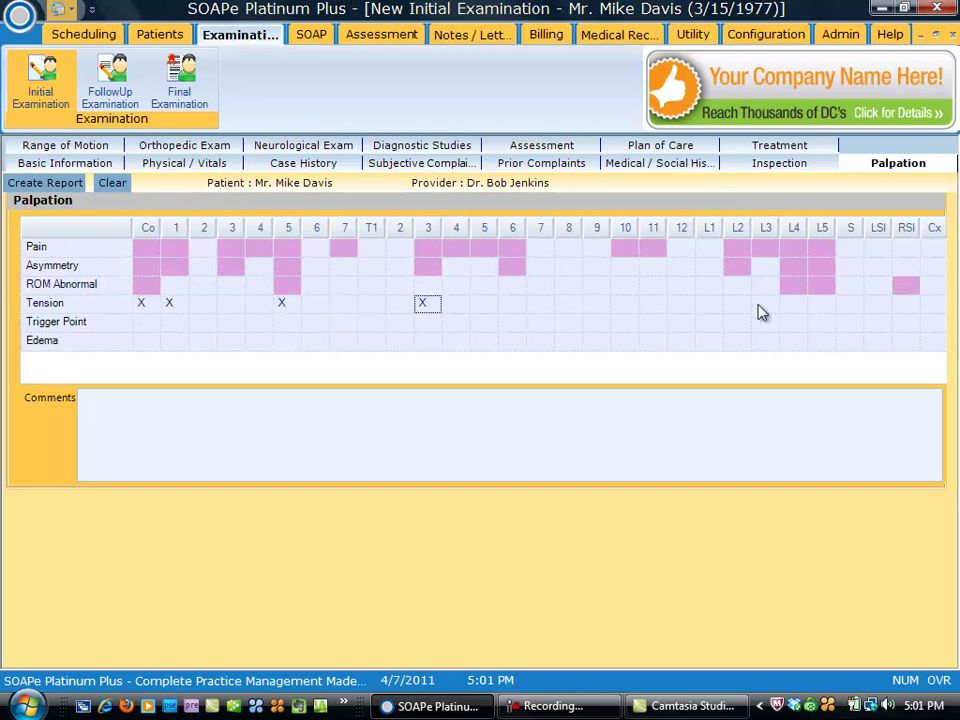
click(824, 308)
click(792, 308)
click(737, 304)
Mark Trigger Point at cervical 1, thoracic 3, L2, L5 and RSI, and Edema at L4 and L5.
click(177, 328)
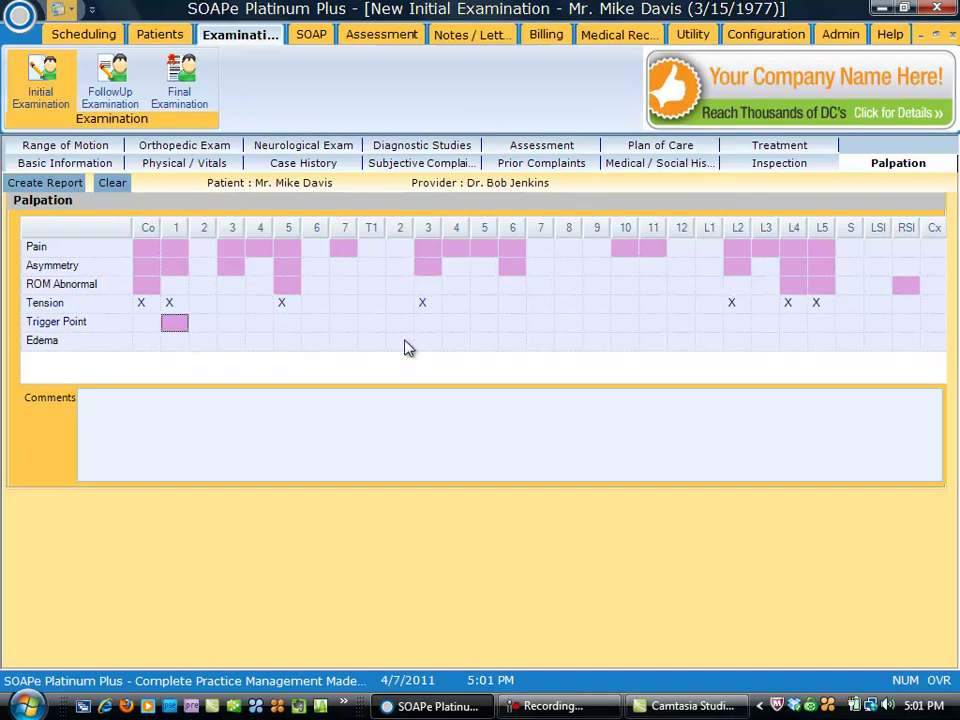
click(824, 325)
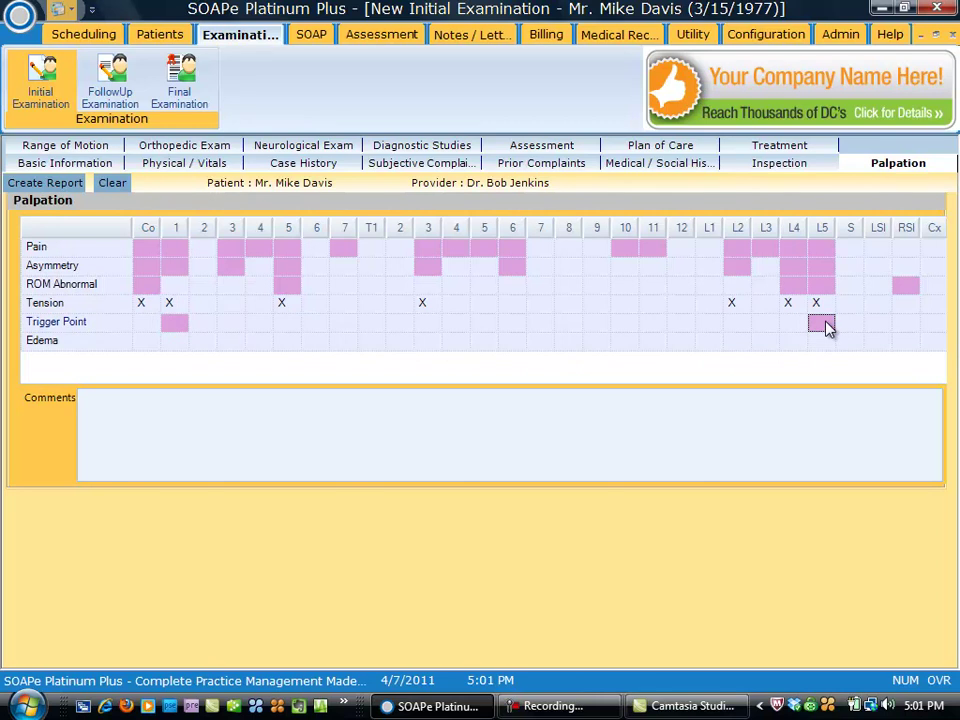
click(906, 325)
click(740, 325)
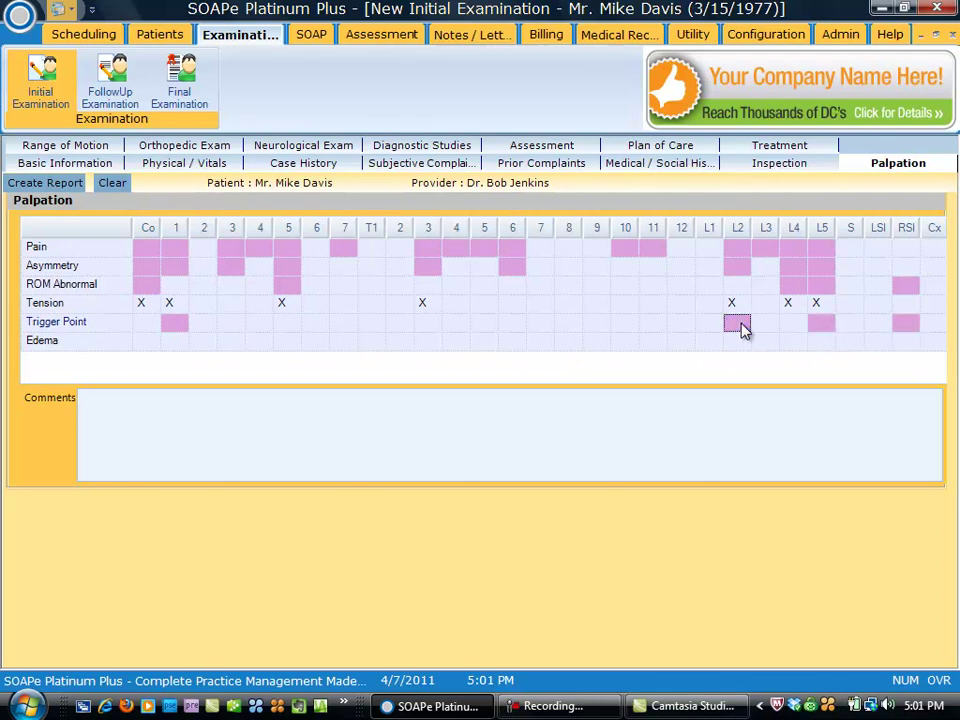
click(426, 327)
click(822, 341)
click(791, 342)
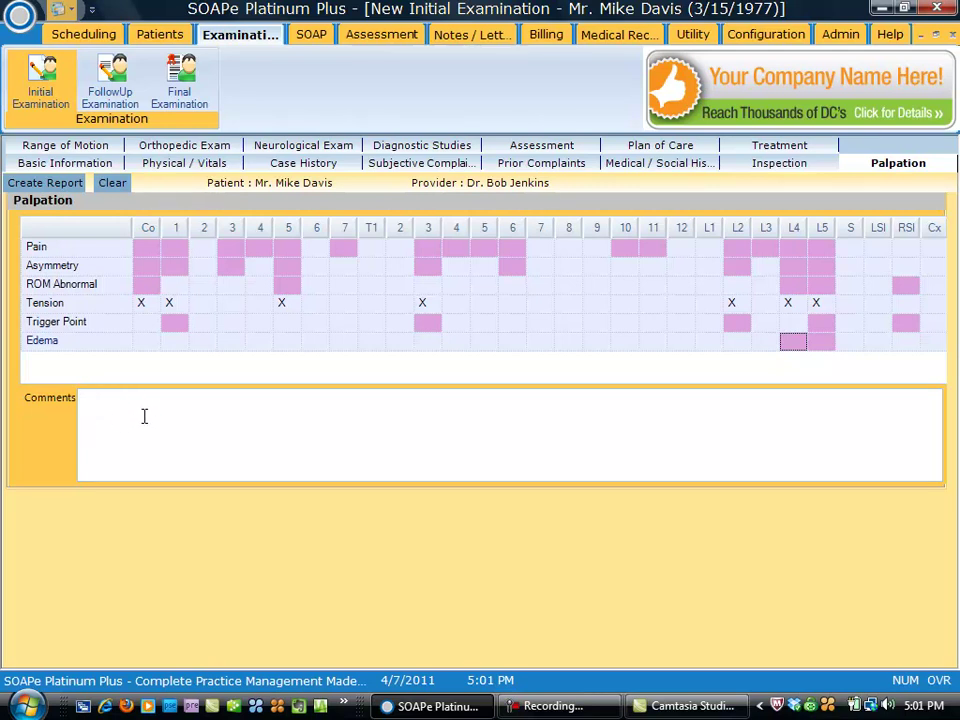
Set the range of motion method of assessment to Dual inclinometry.
click(60, 146)
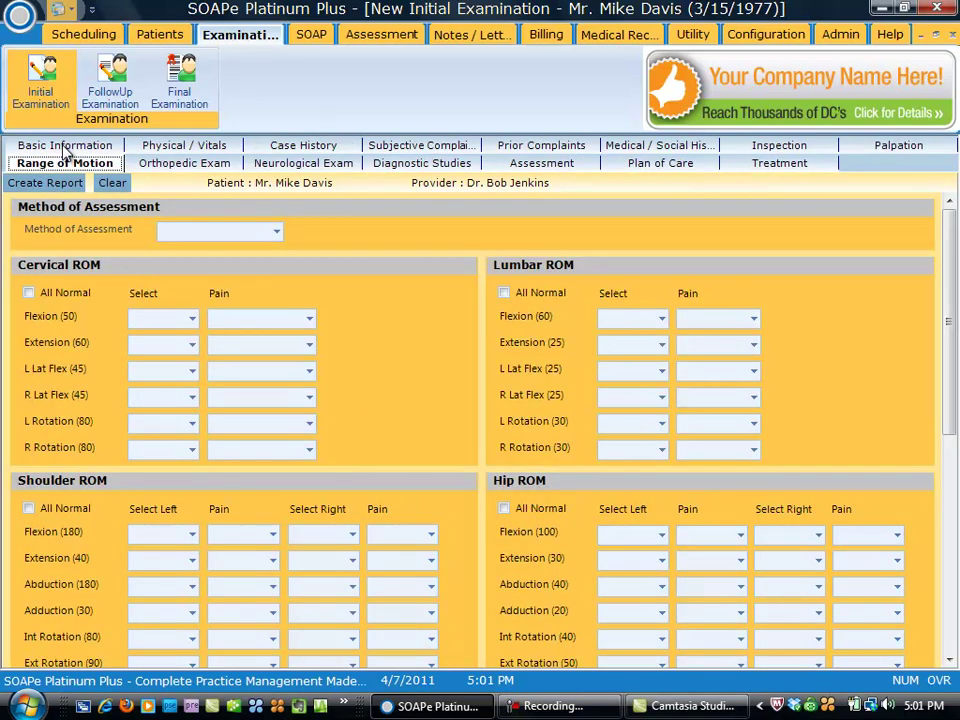
click(277, 233)
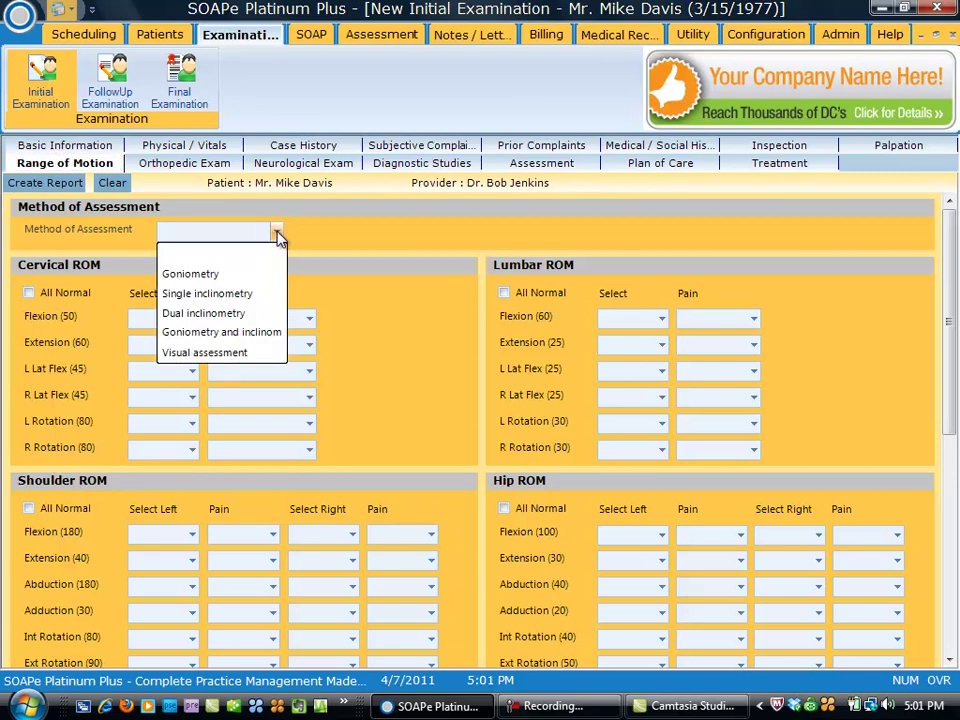
click(250, 312)
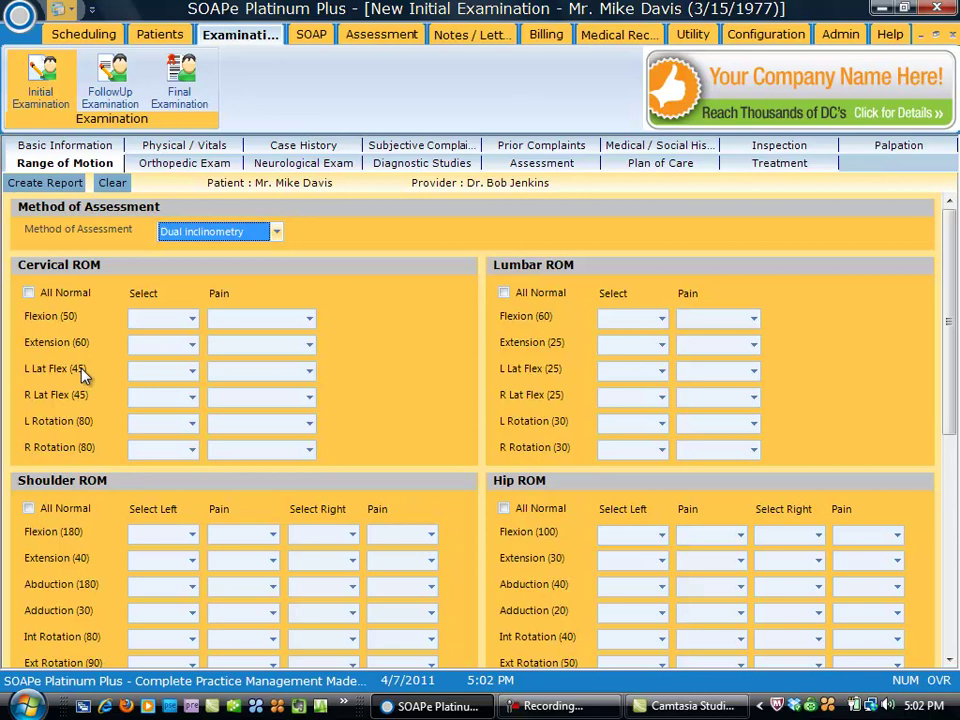
Record cervical flexion as 30/50 with mild pain and set cervical extension to 35/60.
click(193, 318)
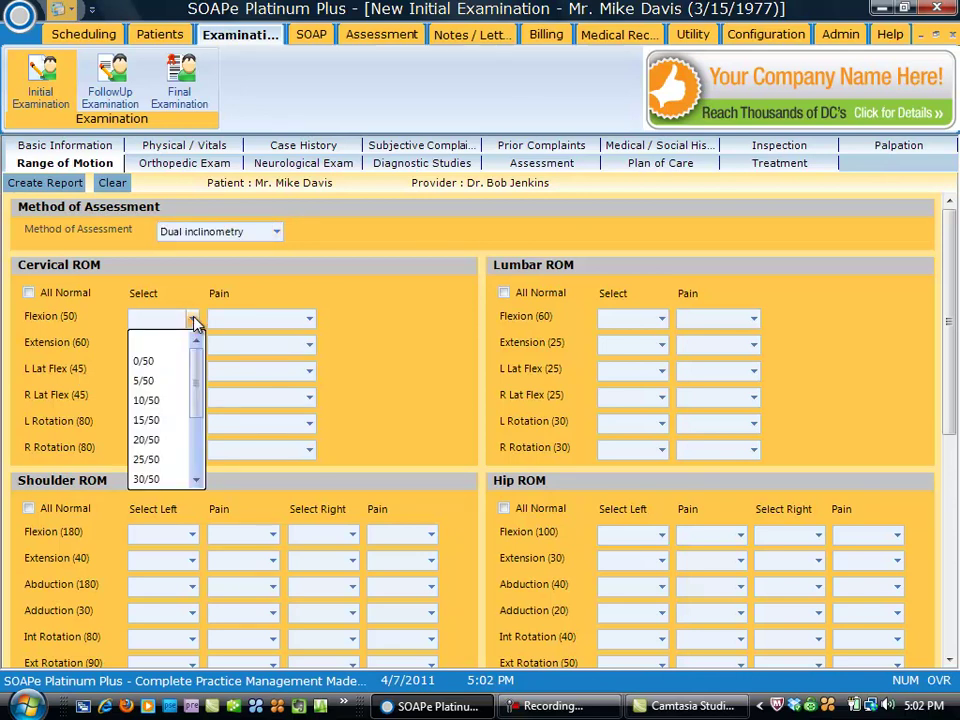
click(155, 480)
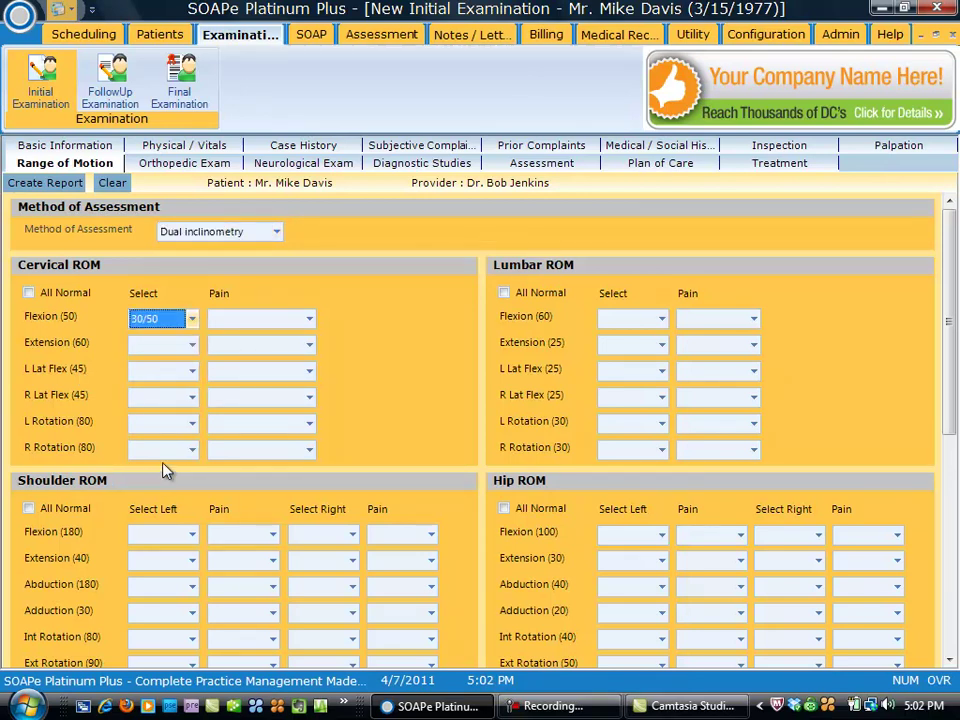
click(310, 318)
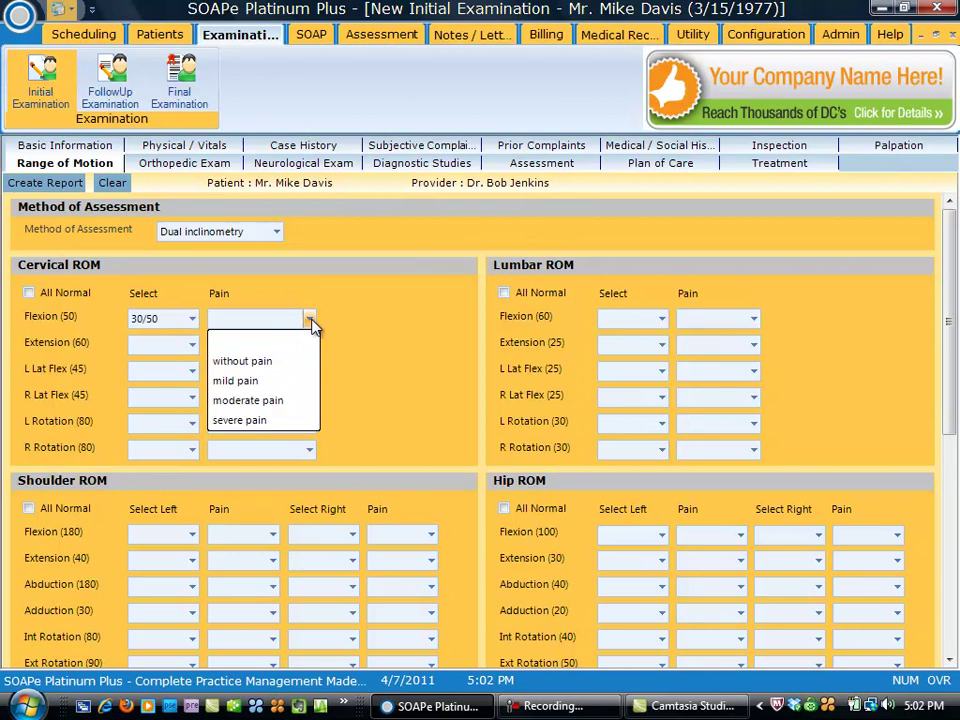
click(281, 384)
click(193, 345)
scroll(190, 420, down, 1)
click(189, 446)
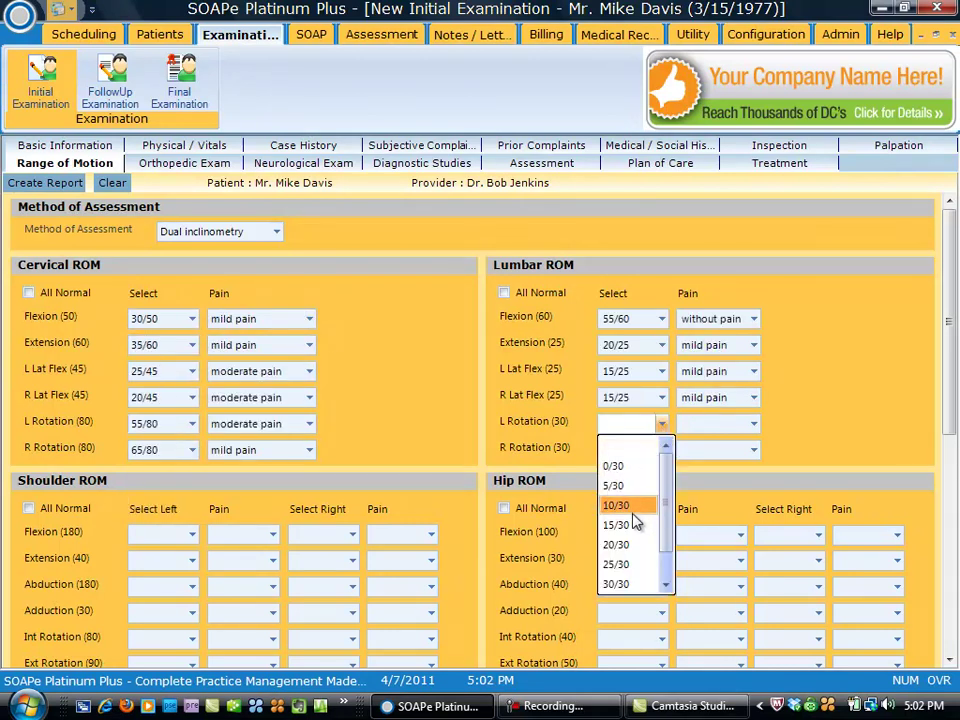
Record lumbar left and right rotation as 20/30 each, both with moderate pain.
click(636, 544)
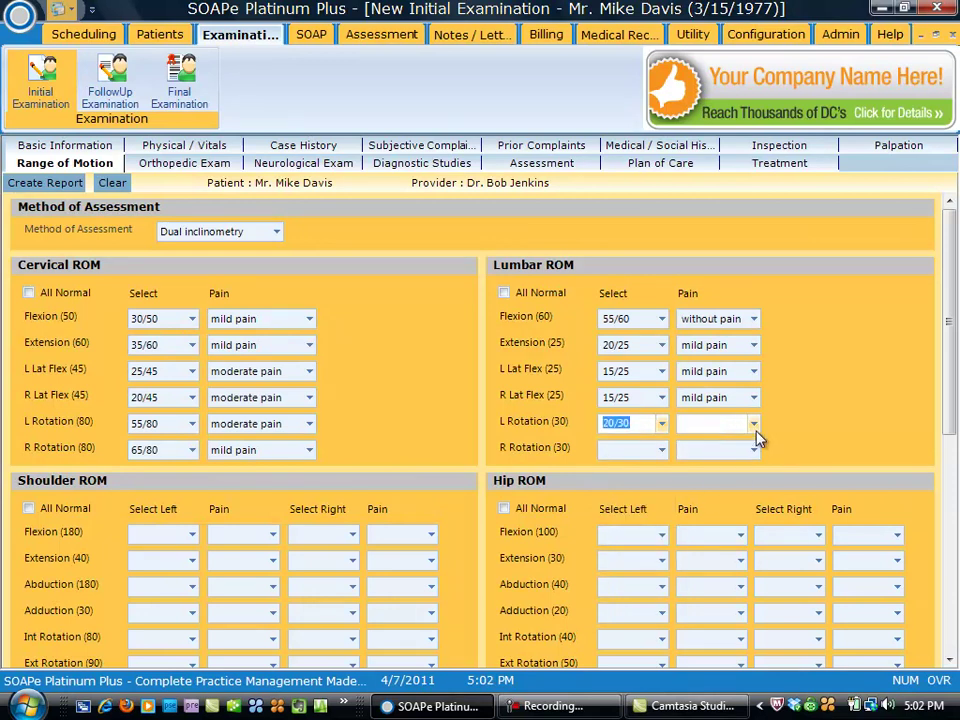
click(753, 424)
click(740, 506)
click(661, 450)
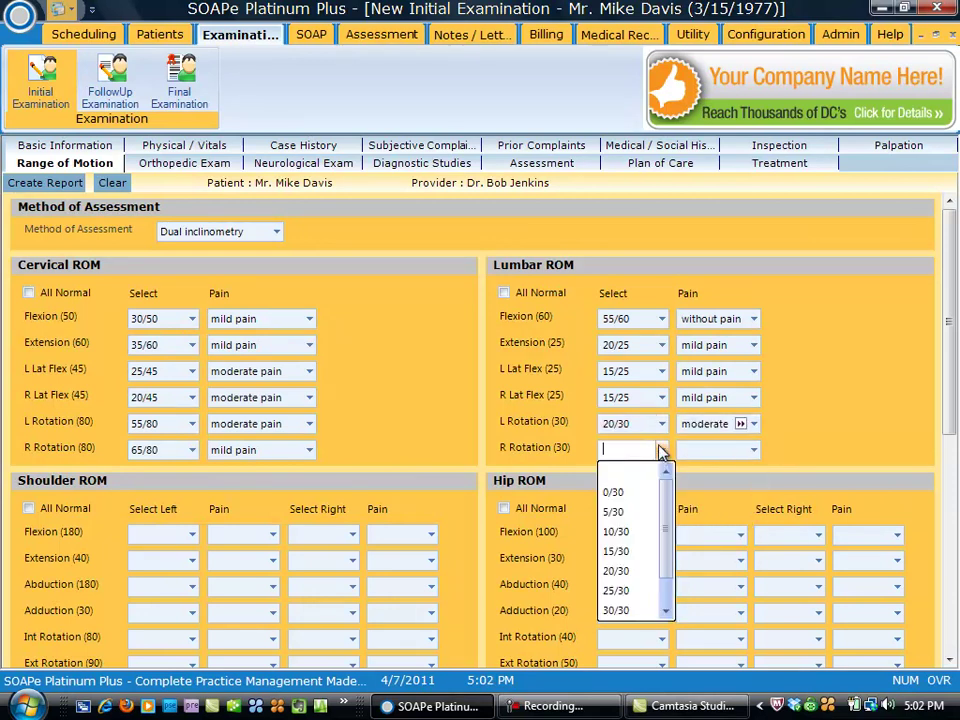
click(624, 571)
click(753, 451)
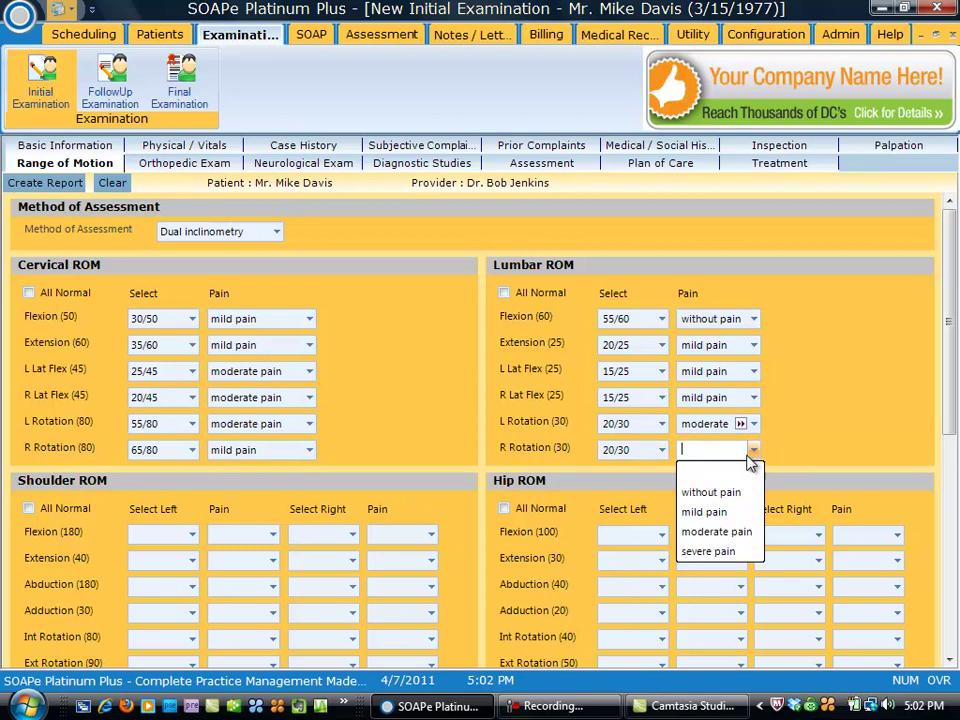
click(718, 531)
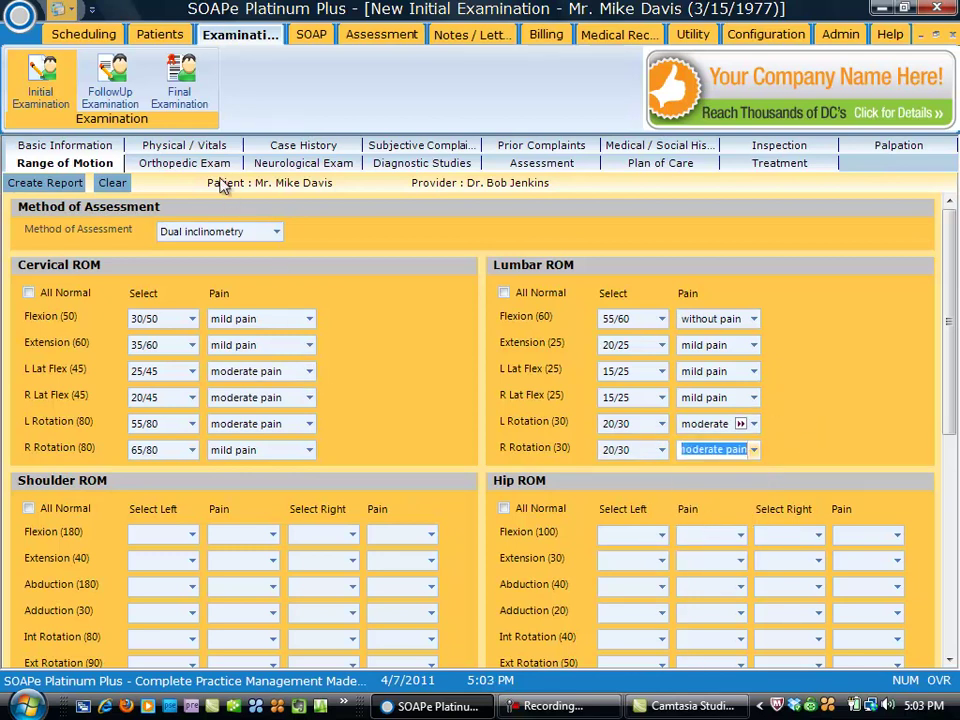
In the orthopedic exam's cervical tests, record Distraction Test as POS, Jackson Compression as POS RIGHT & NEG LEFT, and Shoulder Depression as POS BILATERAL.
click(185, 168)
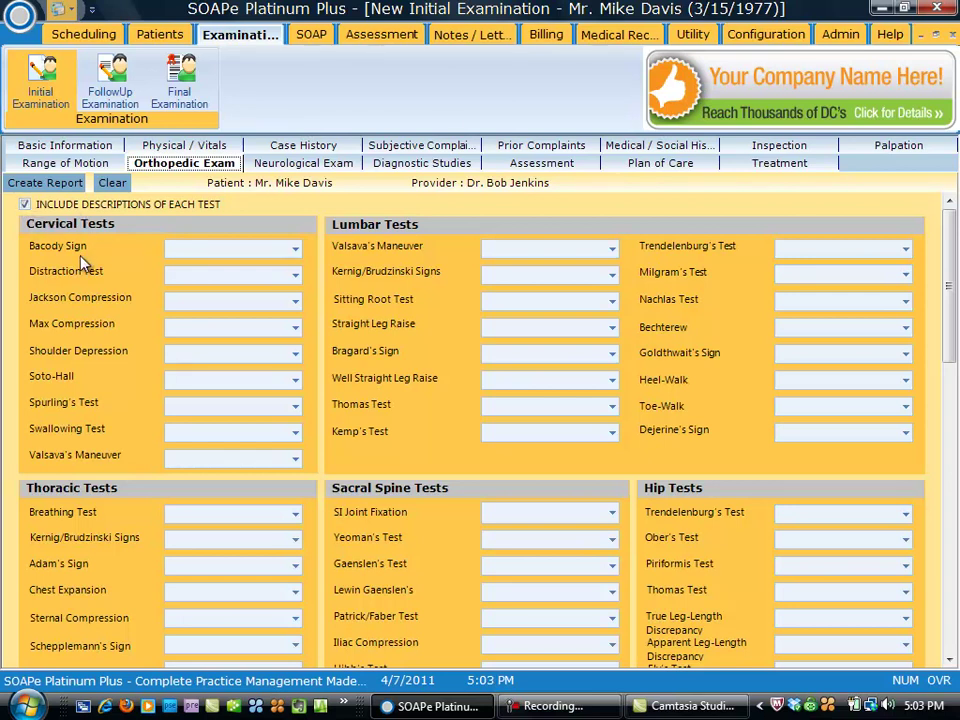
click(295, 274)
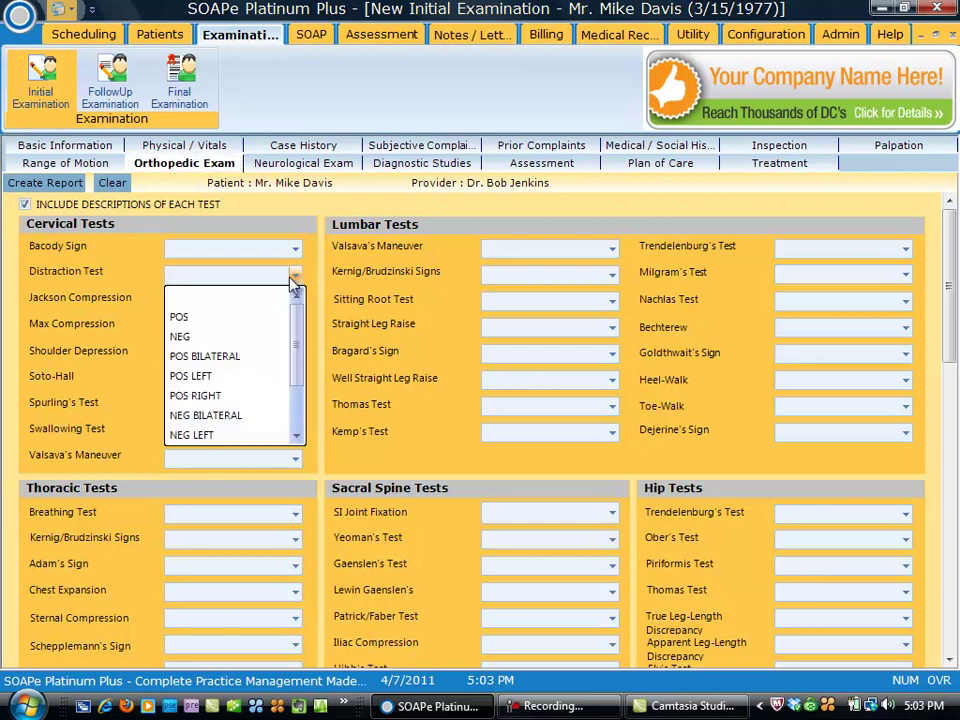
click(263, 317)
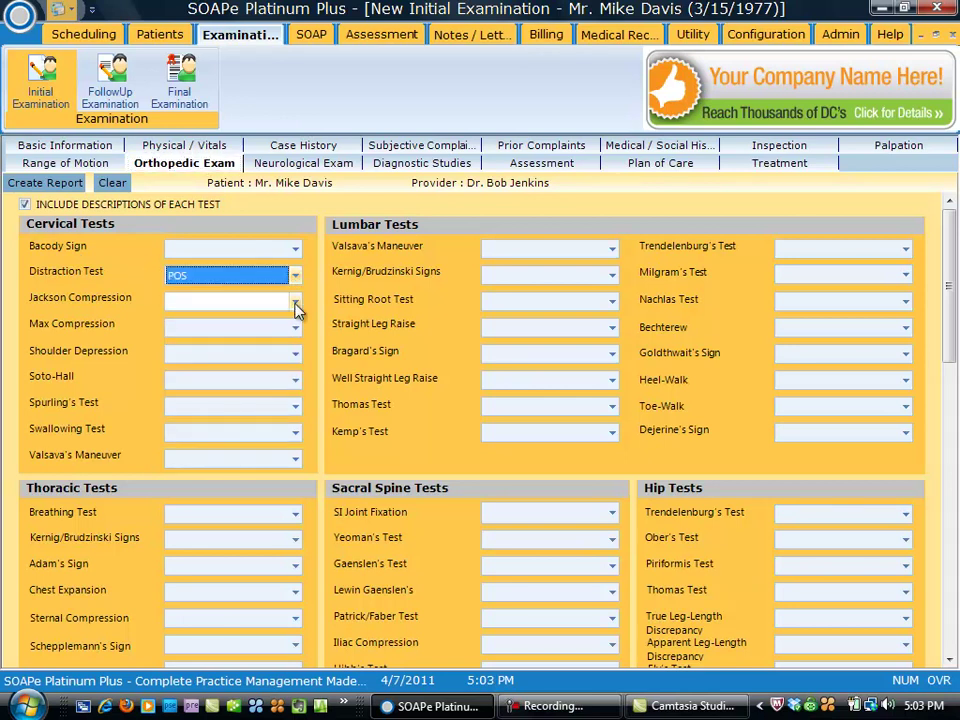
click(297, 305)
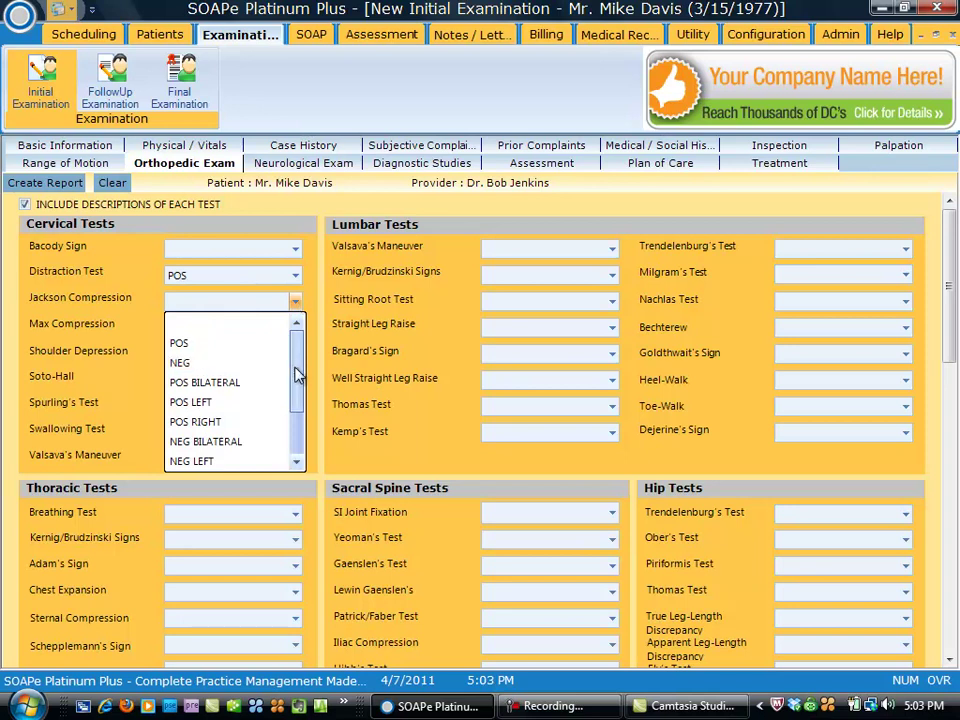
scroll(293, 420, down, 1)
click(260, 421)
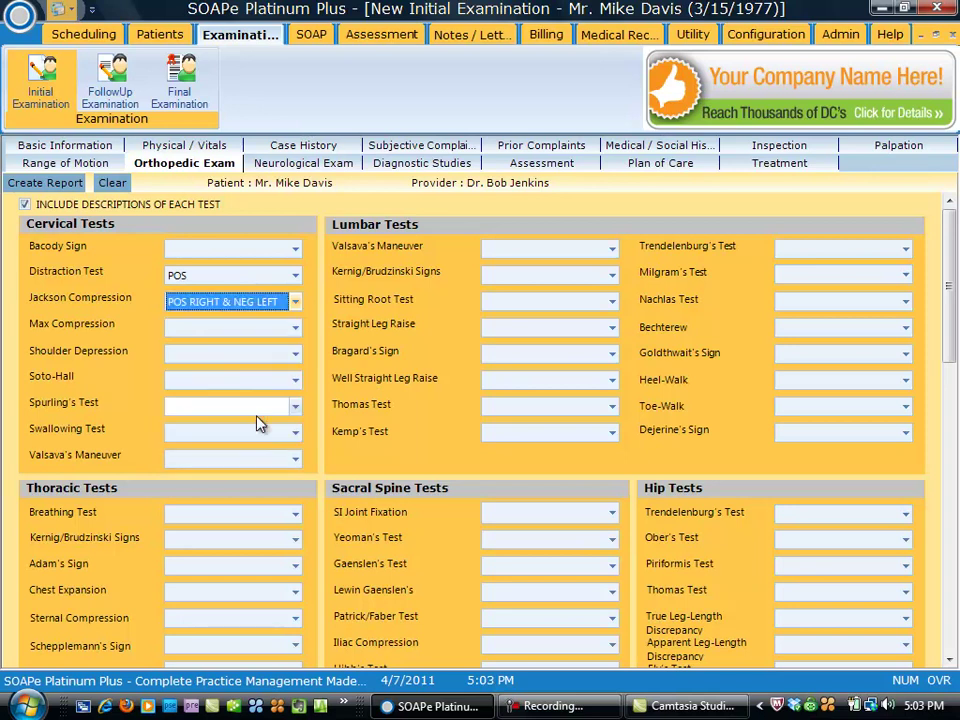
click(297, 358)
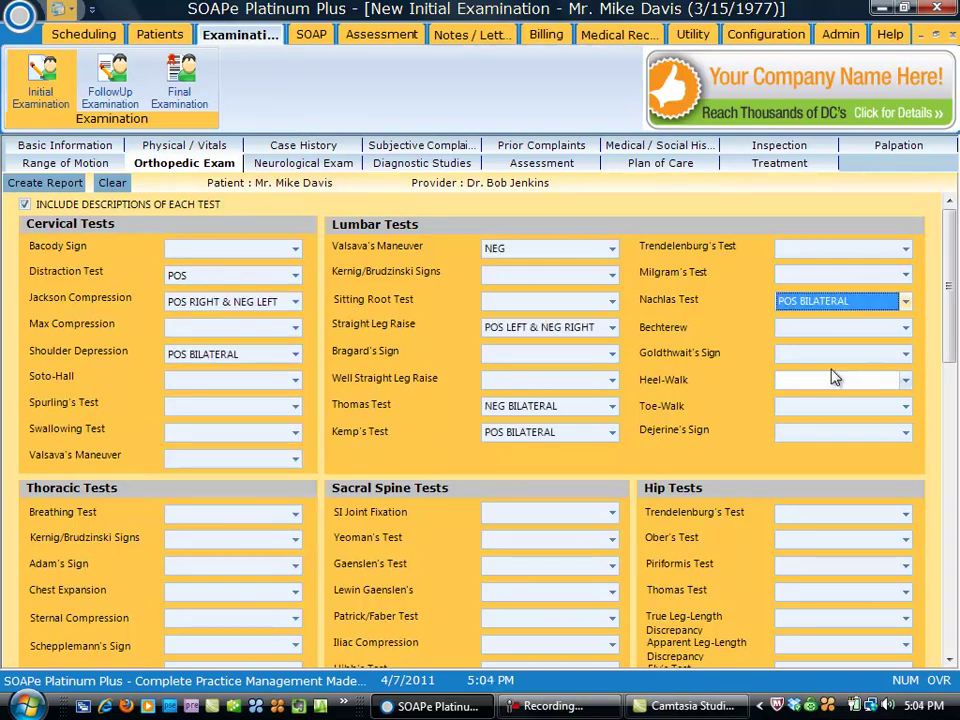
Enter "Your Own Test" as the name of Test 1 under the additional orthopedic tests, leaving its result blank.
drag(948, 305, 953, 602)
click(191, 549)
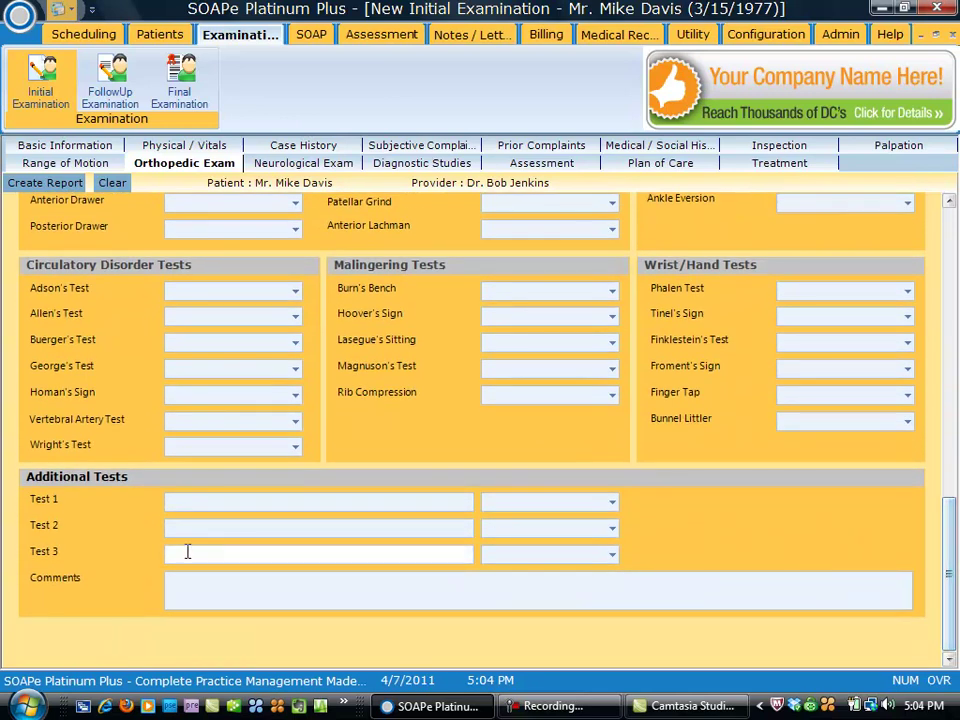
click(179, 503)
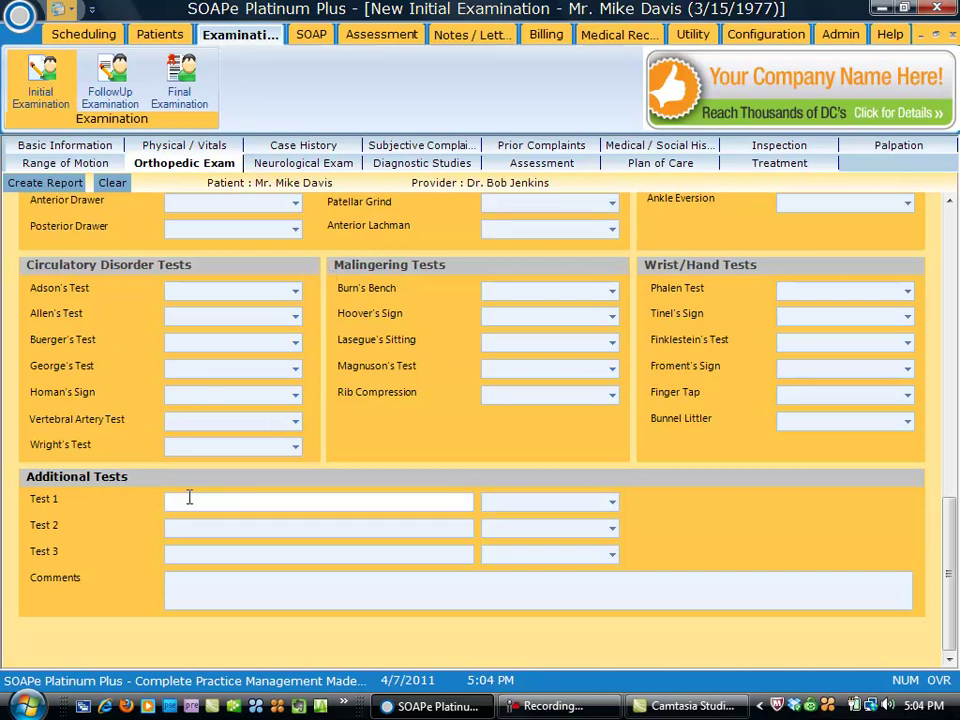
click(291, 501)
text(Your Own Test)
click(613, 506)
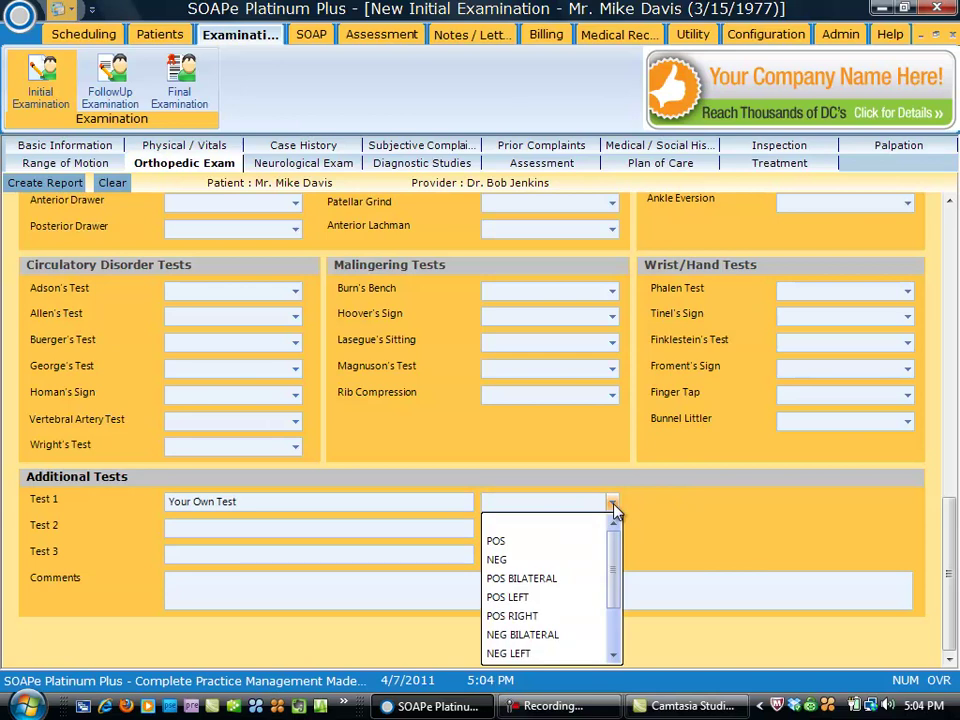
click(671, 508)
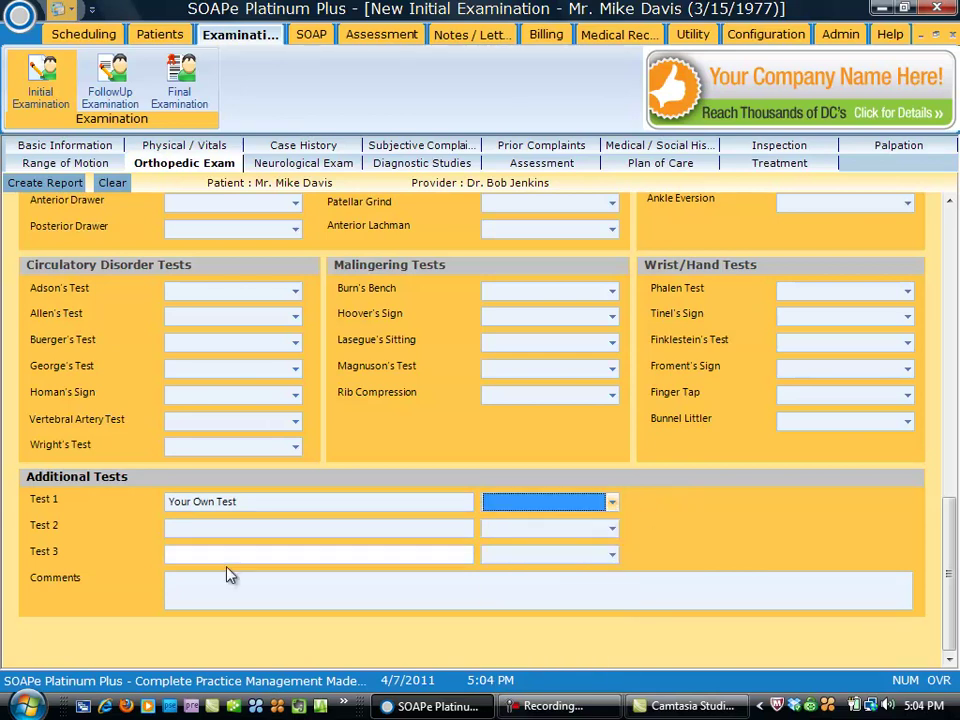
click(188, 583)
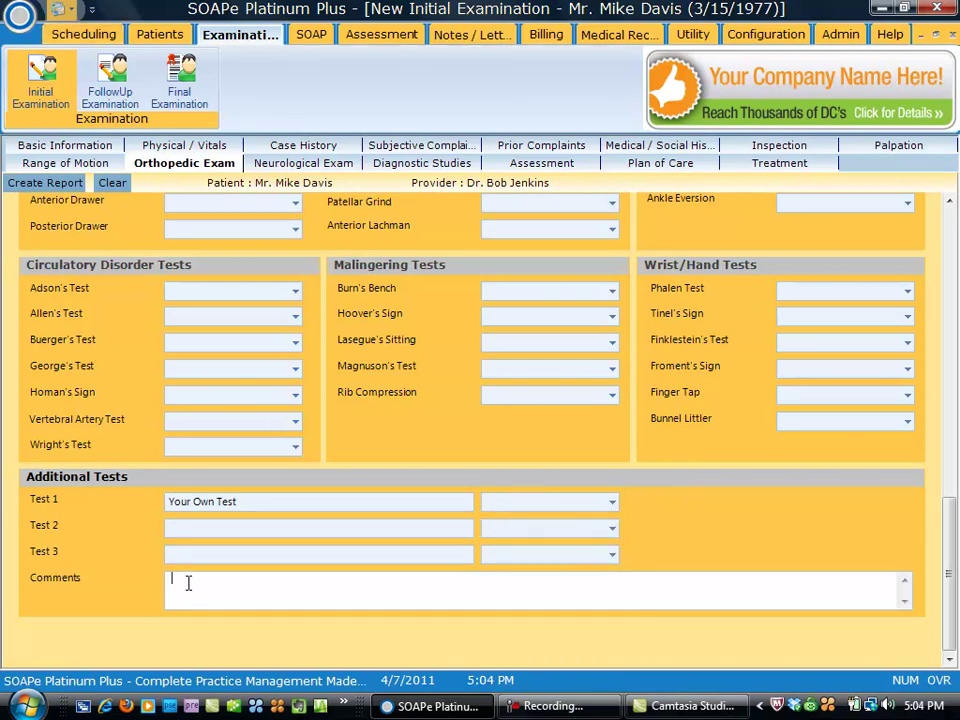
Remove the custom name from Test 1 in the additional orthopedic tests.
drag(261, 506, 152, 512)
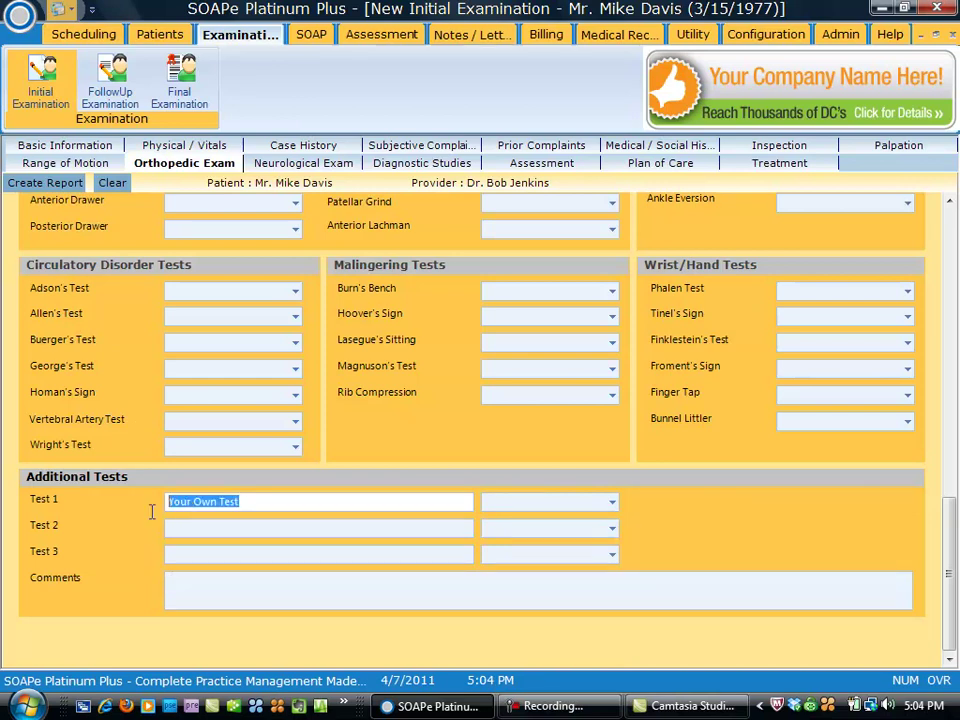
key(Delete)
drag(948, 500, 948, 210)
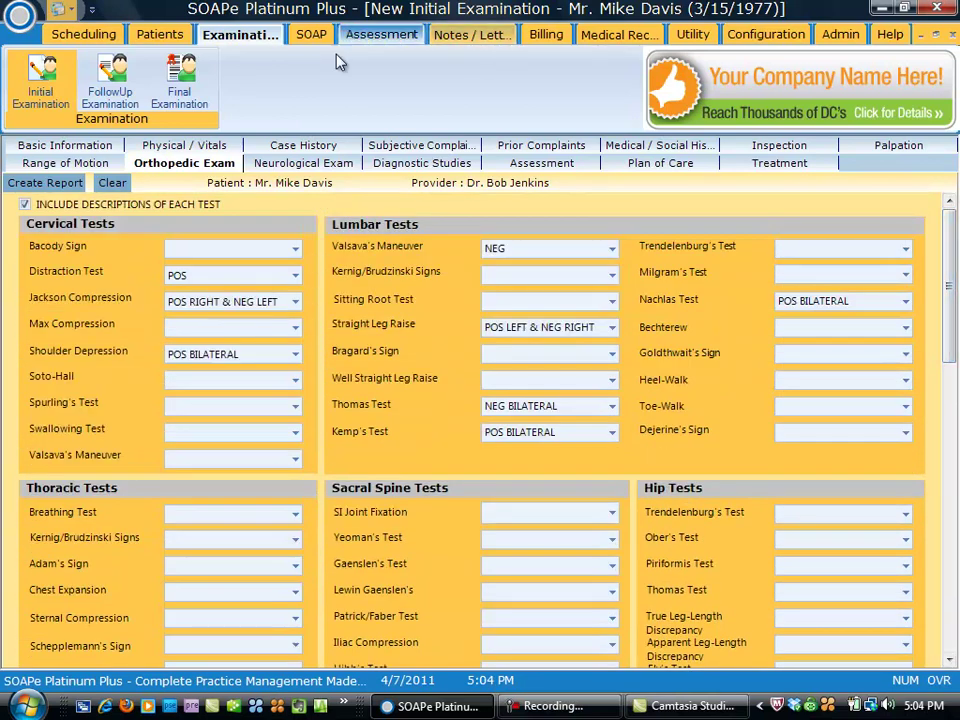
In the neurological exam's dynamometer section, set the exam date to 04/04/2011 and the dominant hand to RIGHT.
click(302, 164)
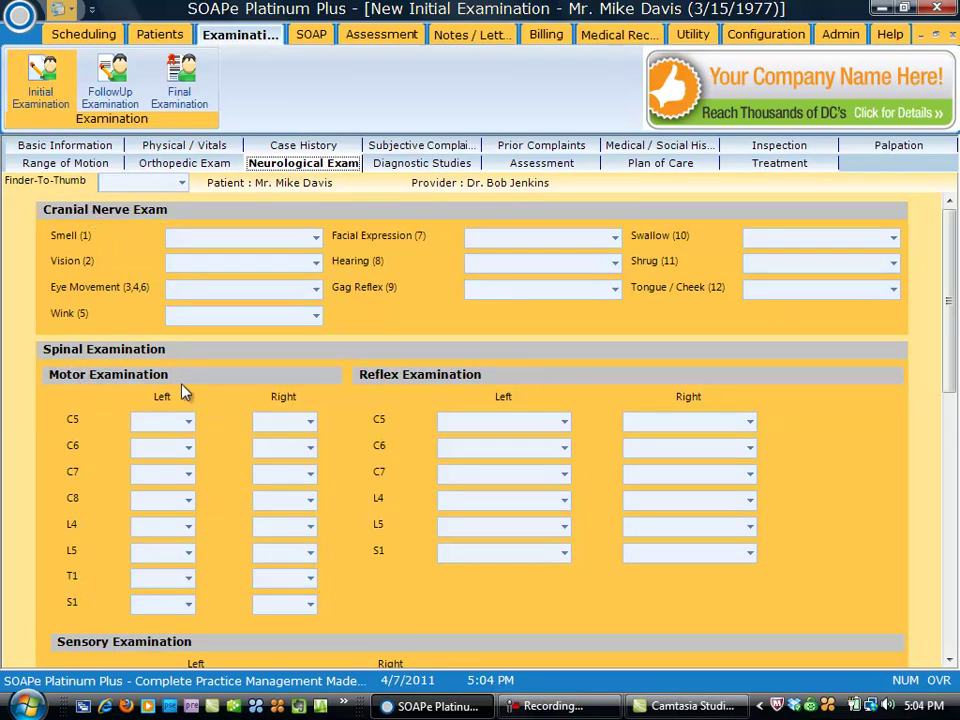
drag(951, 346, 936, 604)
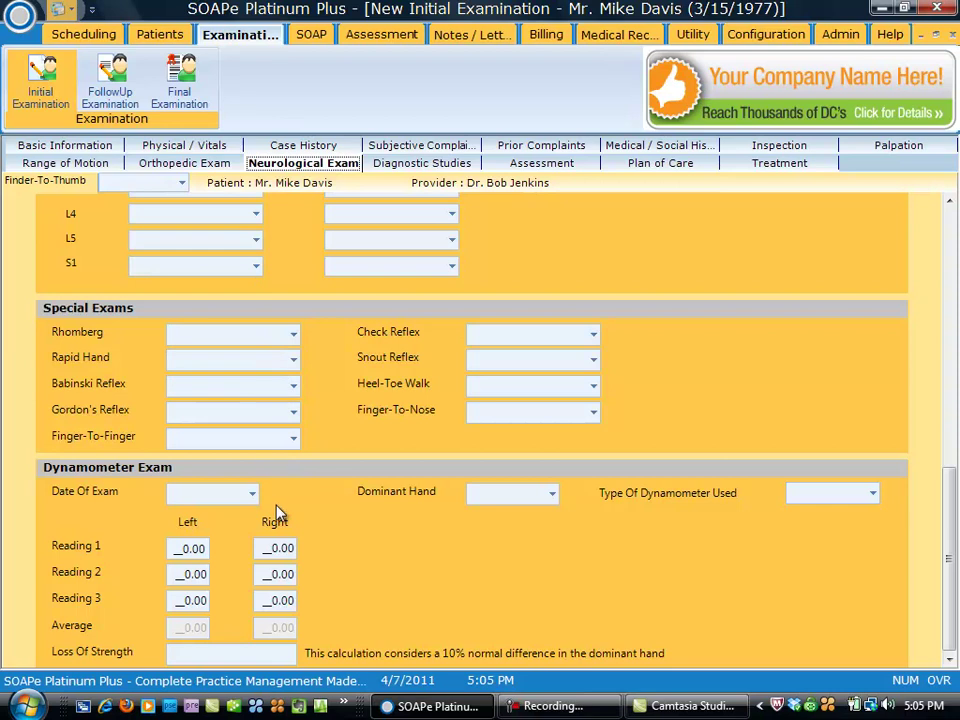
click(252, 493)
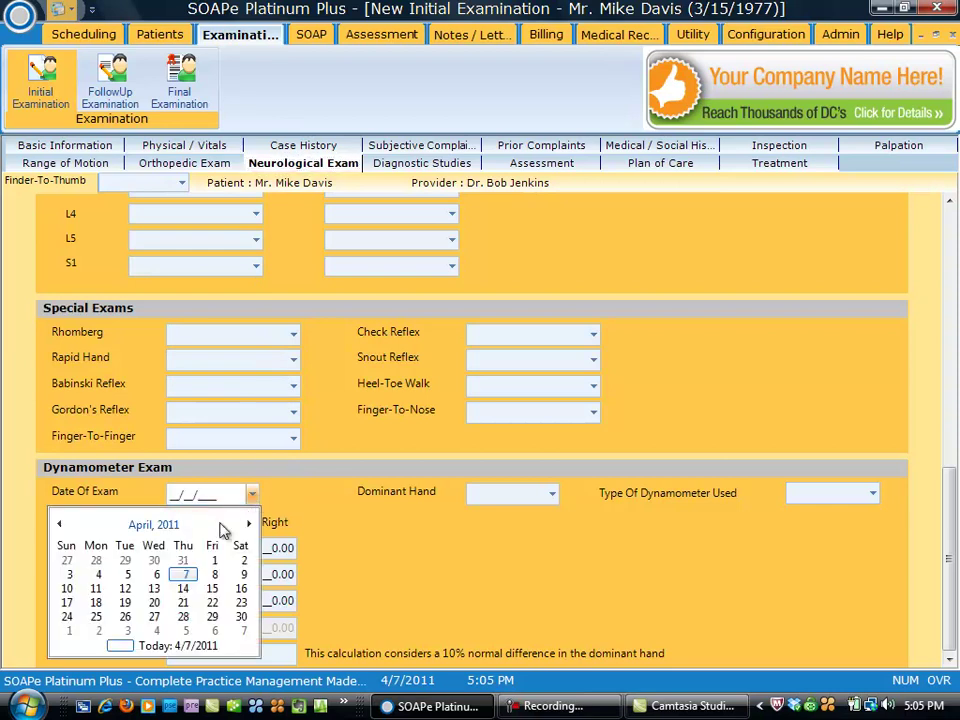
click(98, 575)
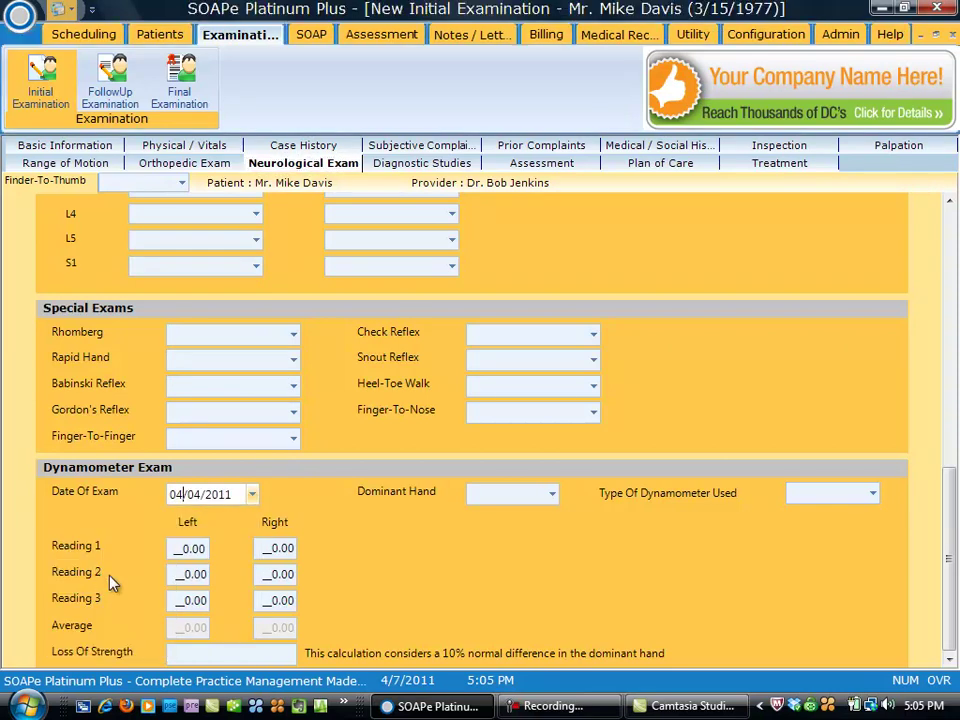
click(553, 496)
click(485, 559)
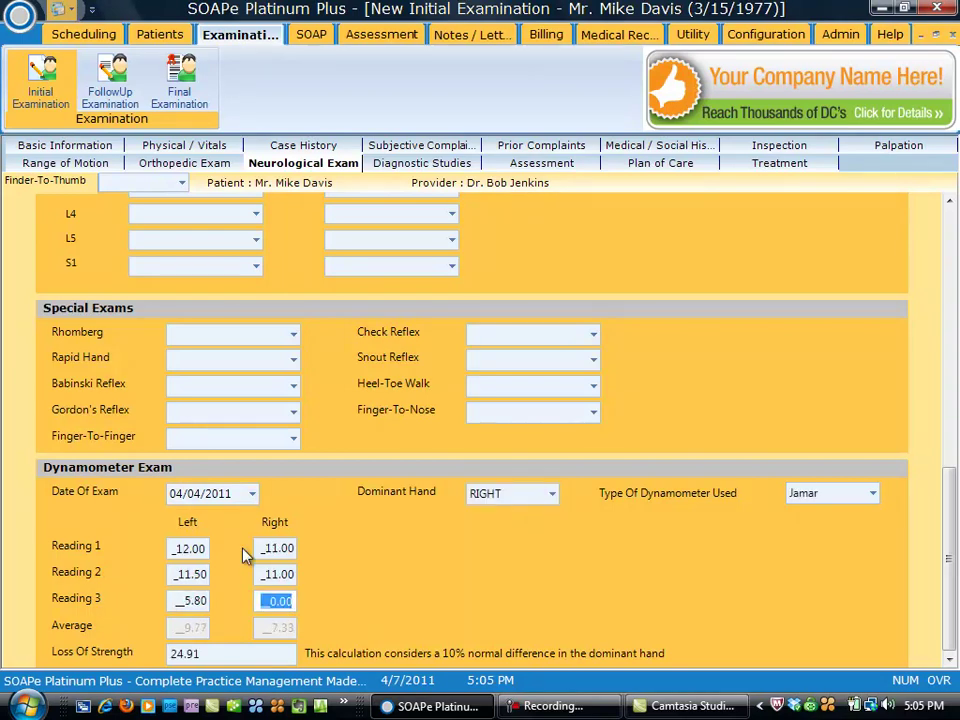
Enter 9.00 as the right-hand value of dynamometer Reading 3.
text(9)
key(Tab)
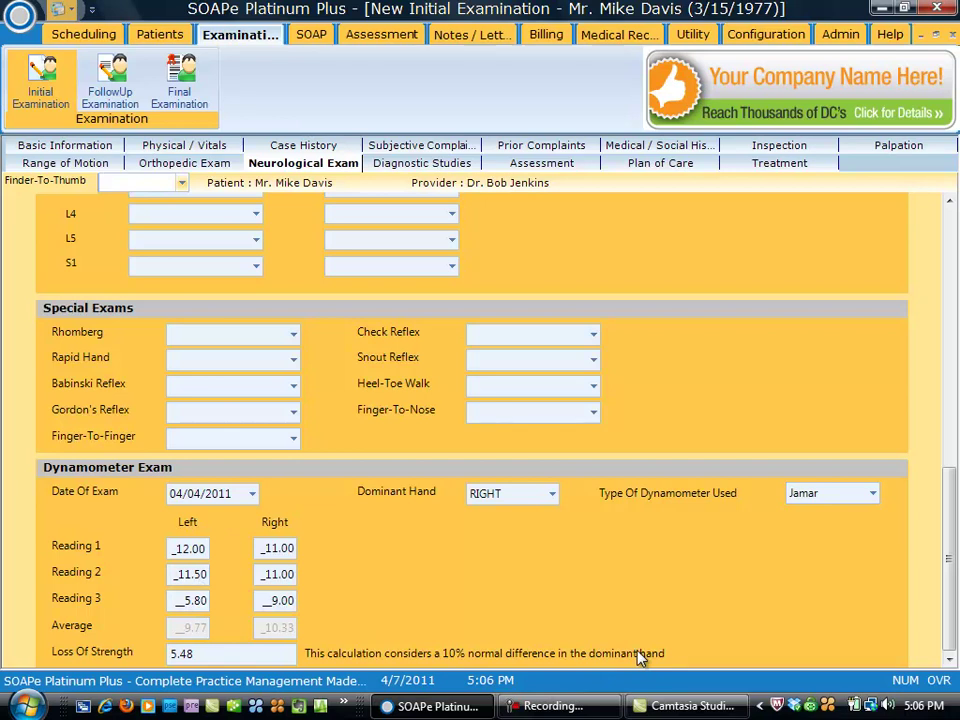
drag(952, 497, 952, 230)
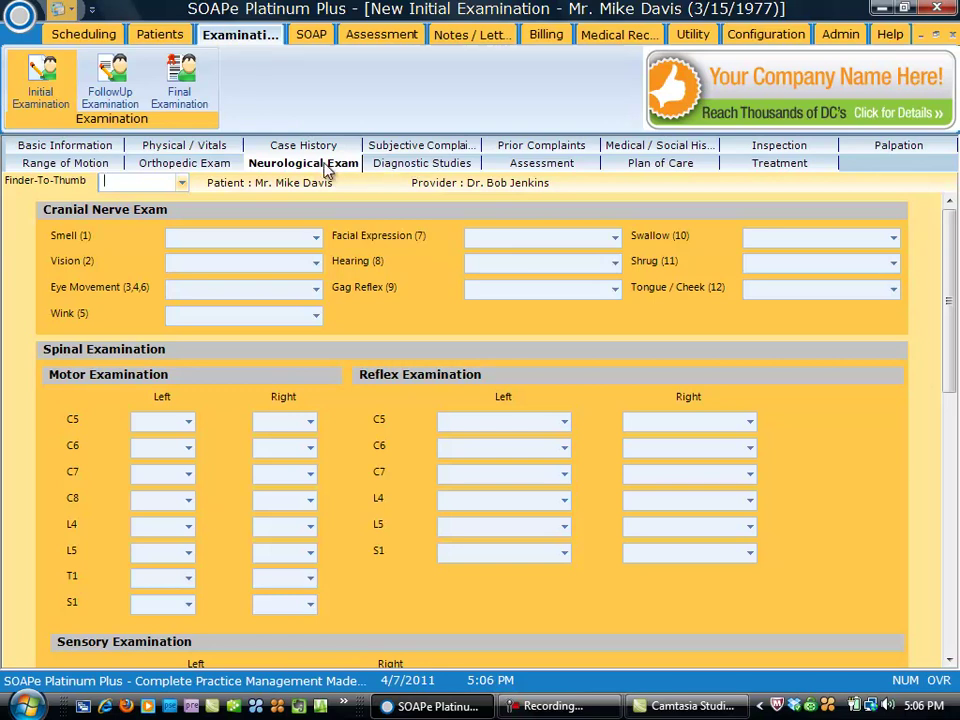
In the diagnostic studies, set Study-1's type to X-RAY and its date to 04/04/2011.
click(430, 166)
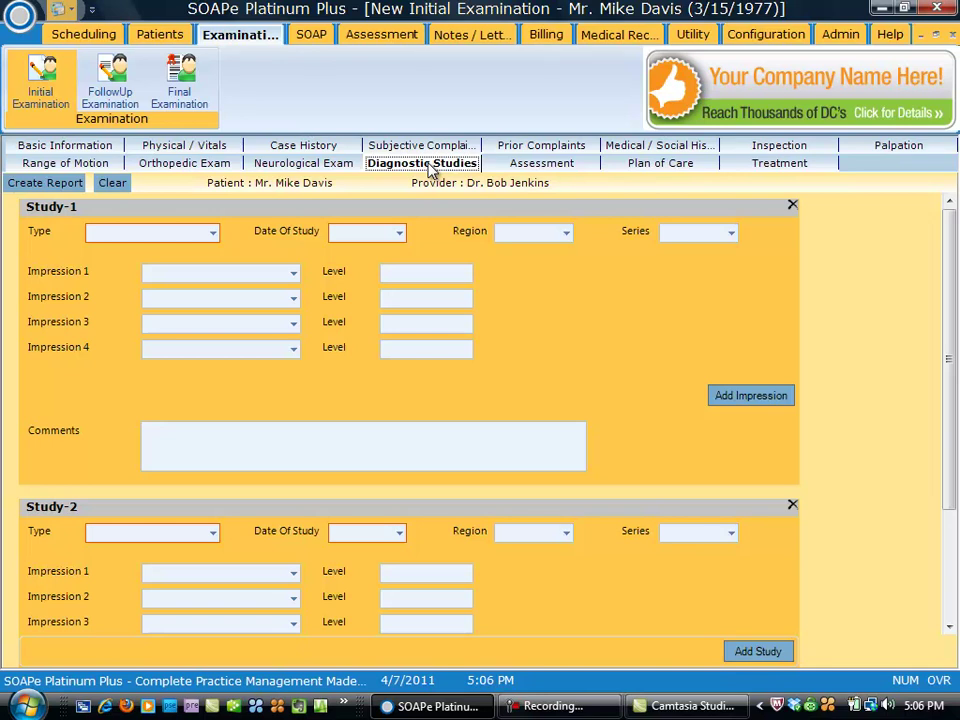
click(213, 232)
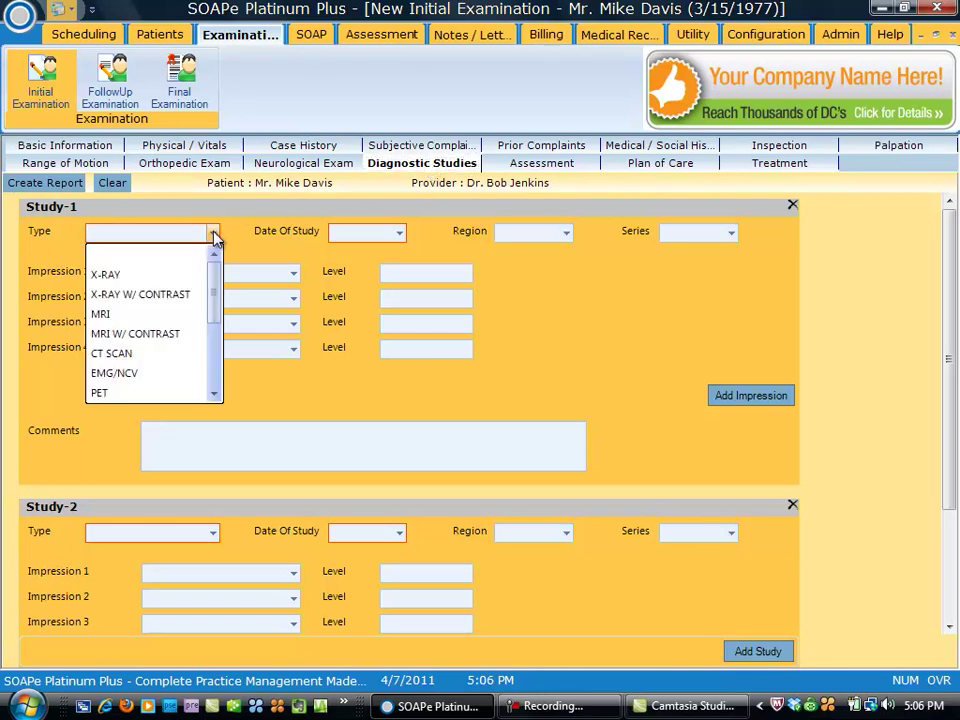
click(190, 274)
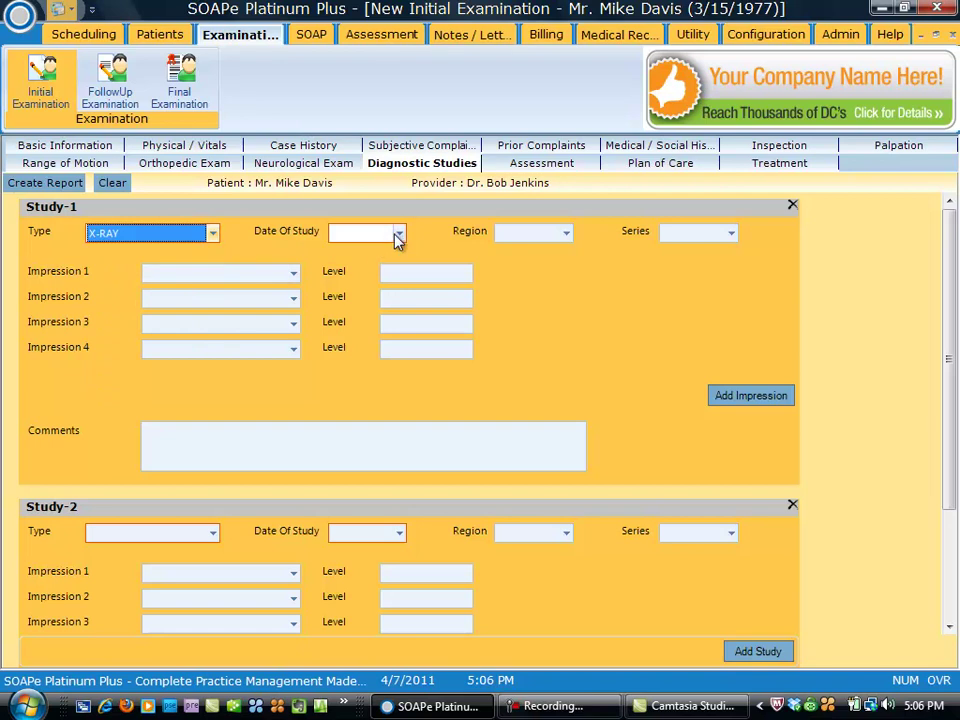
click(397, 238)
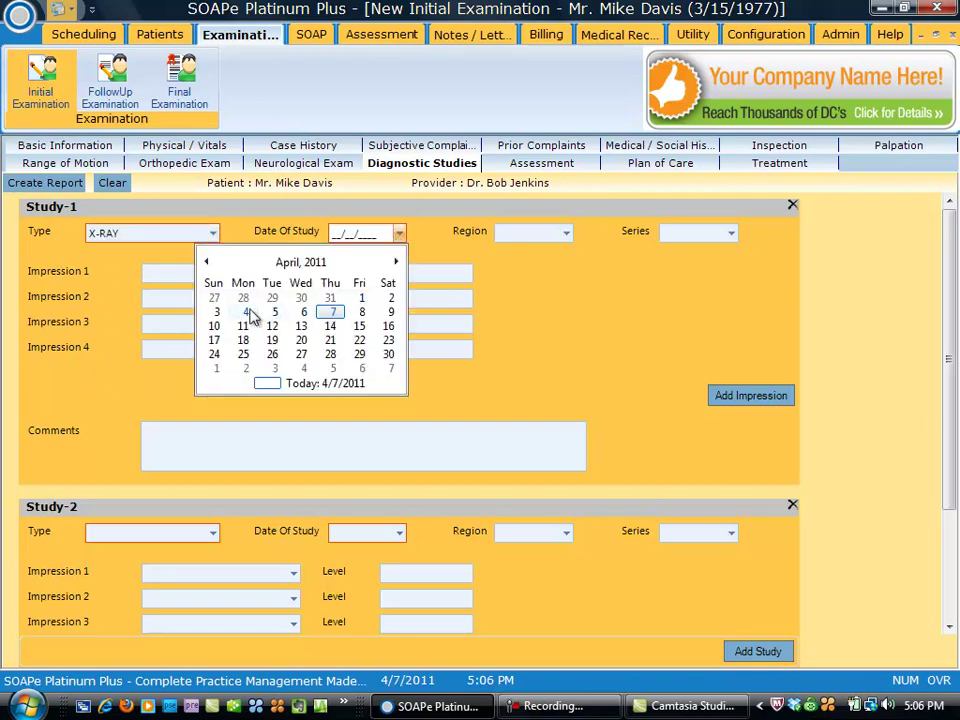
click(245, 311)
Set Study-1's region to C-SPINE and its series to the Davis series.
click(566, 234)
click(540, 293)
click(566, 234)
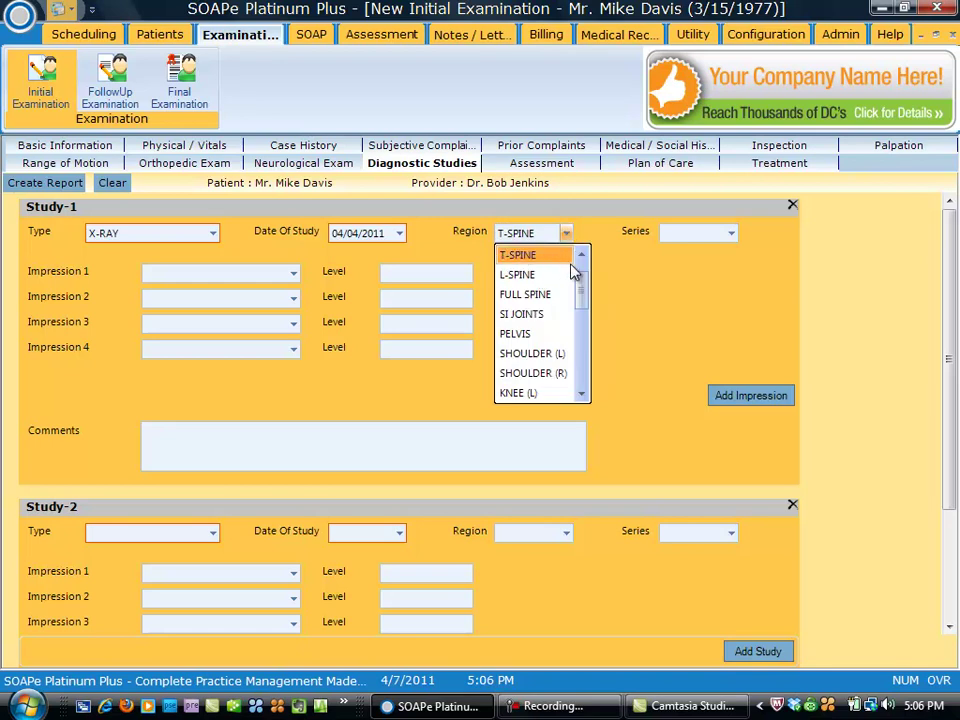
click(583, 260)
click(540, 257)
click(731, 233)
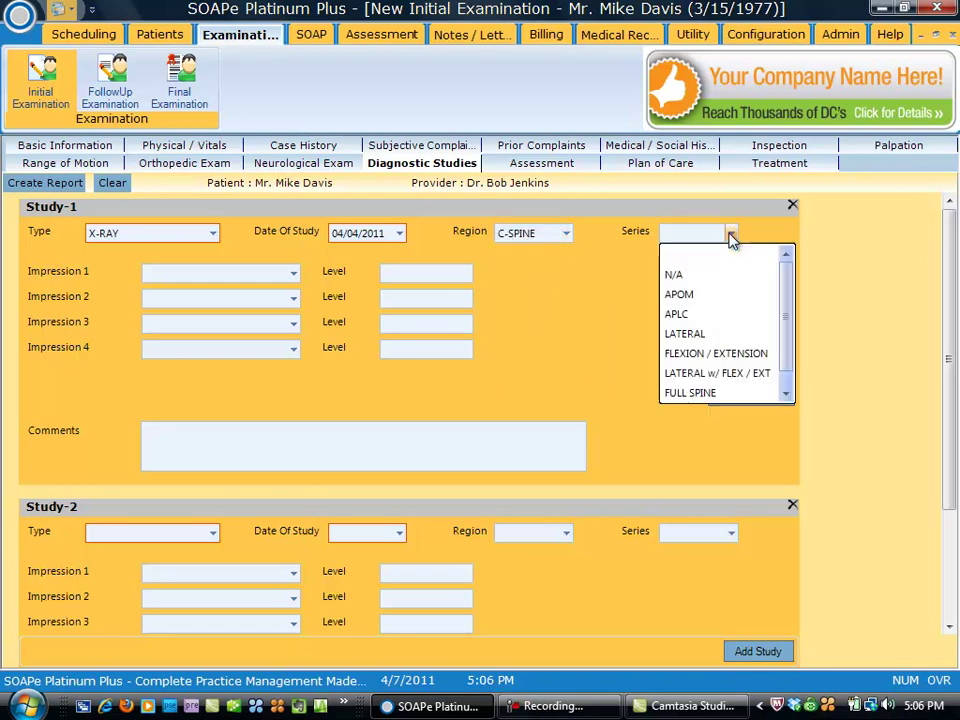
scroll(785, 354, down, 1)
click(712, 390)
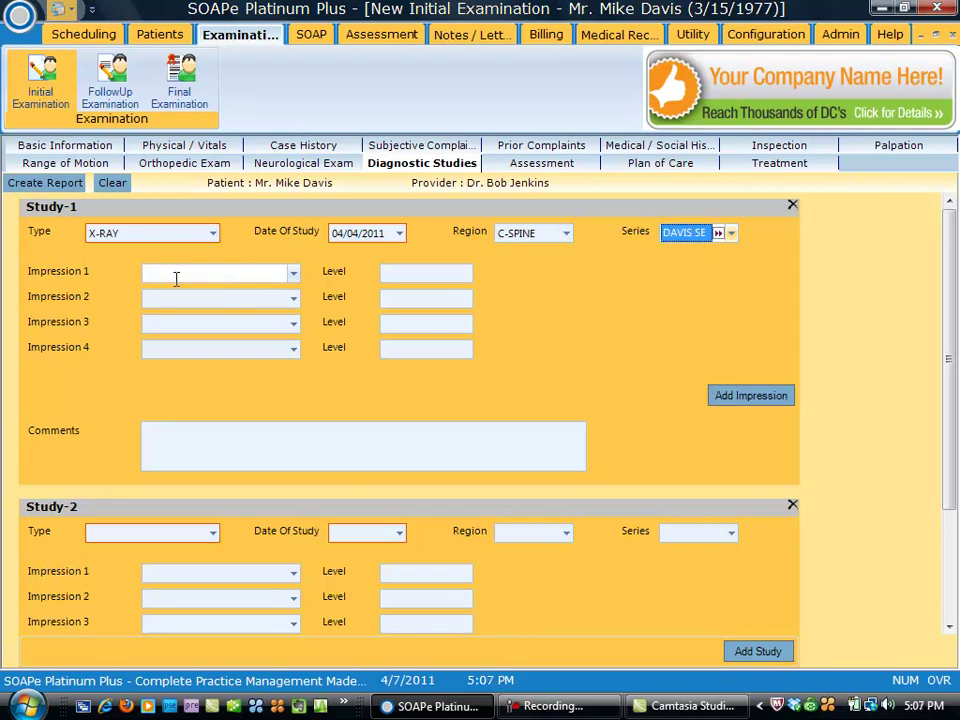
Set Study-1's Impression 1 to DEGENERATIVE JOINT DISEASE at level C2-C3.
click(294, 276)
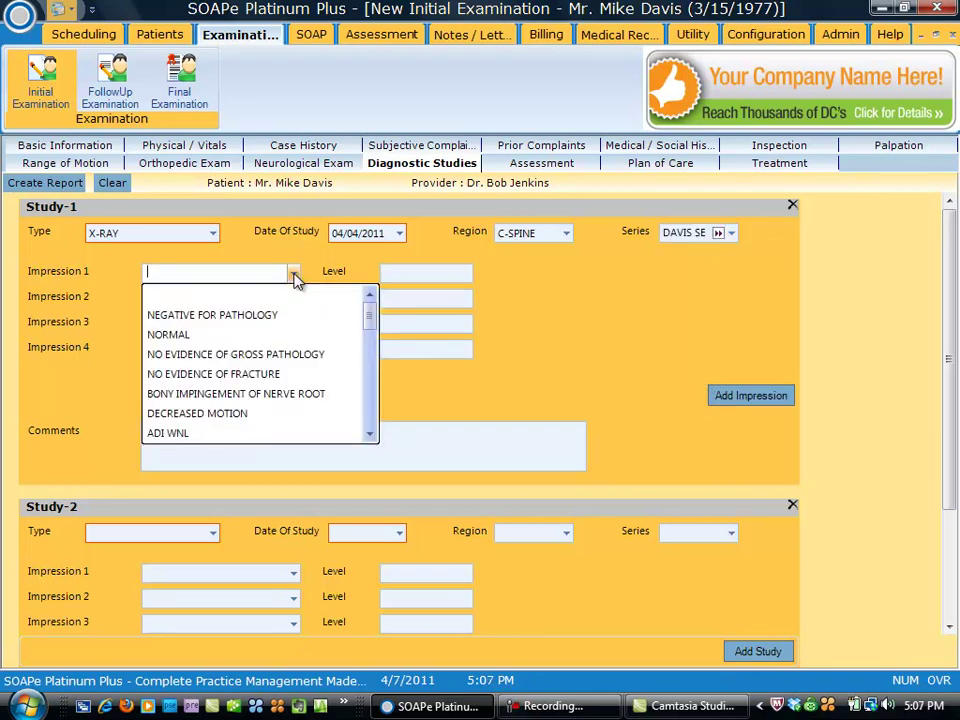
drag(371, 321, 369, 336)
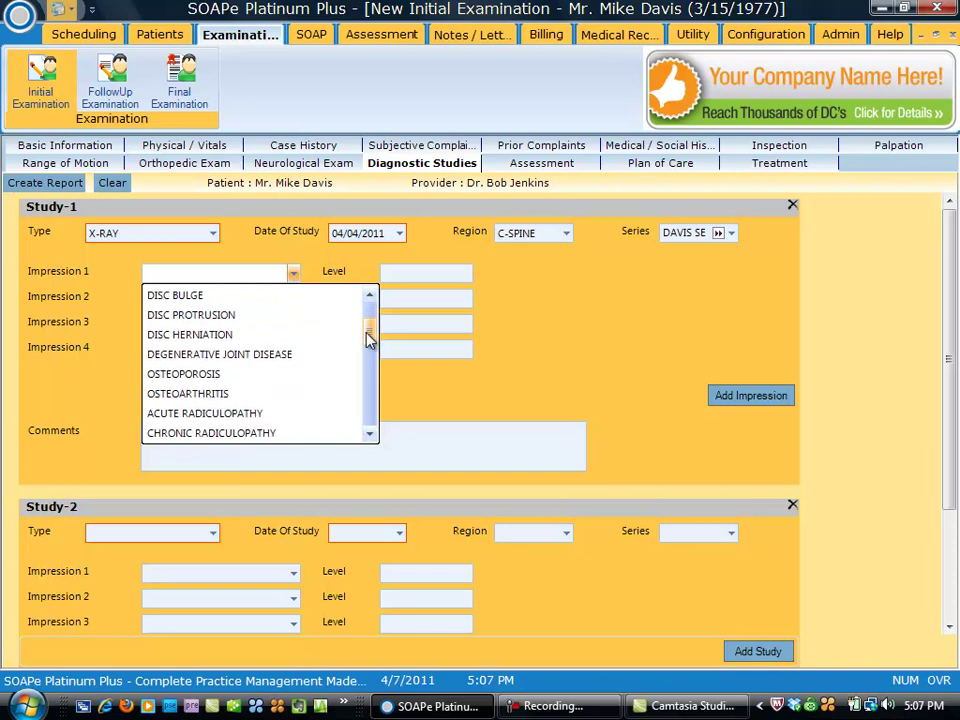
click(306, 356)
click(416, 280)
text(C2-C3)
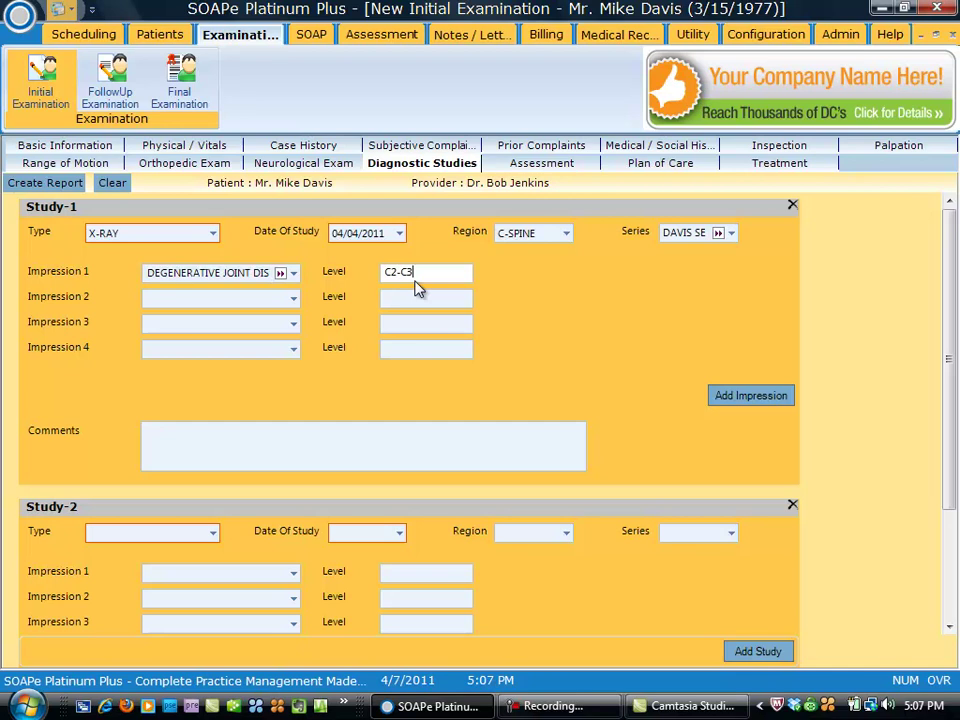
Set Study-1's Impression 2 to OSTEOPOROSIS at level C2-C7.
click(294, 300)
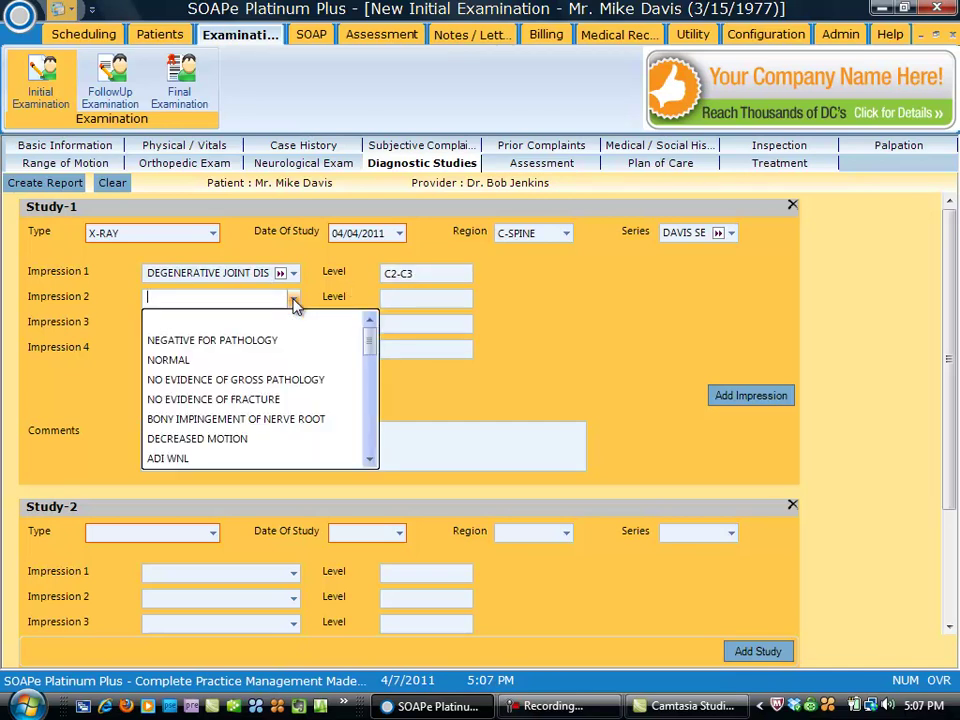
drag(371, 343, 369, 388)
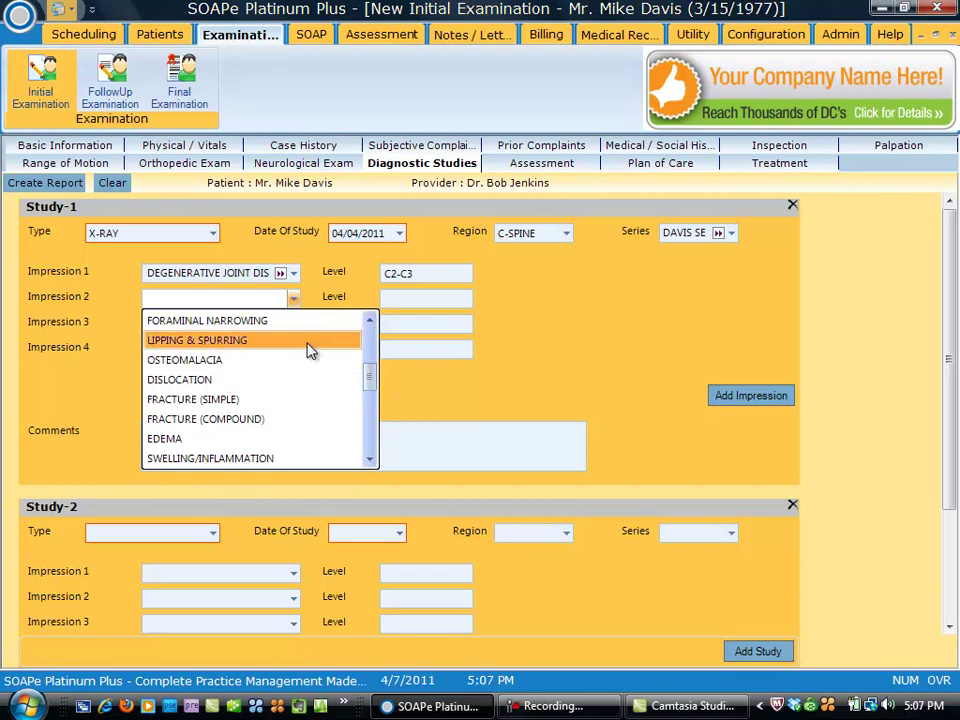
mouse_move(372, 376)
mouse_down()
mouse_move(371, 396)
mouse_move(375, 366)
mouse_up()
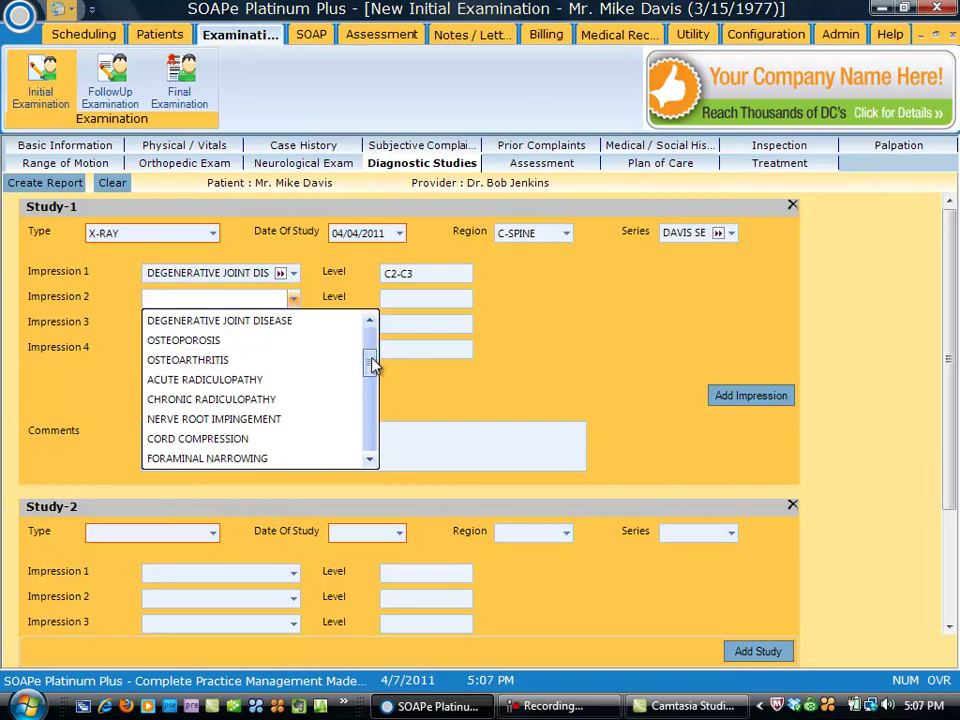
click(306, 342)
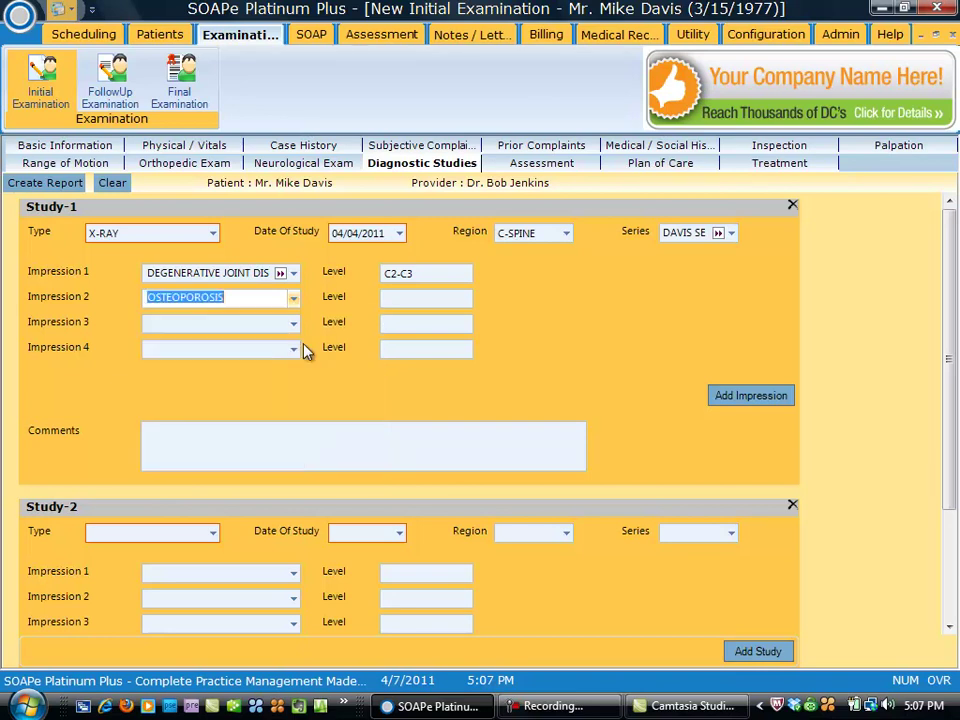
click(415, 297)
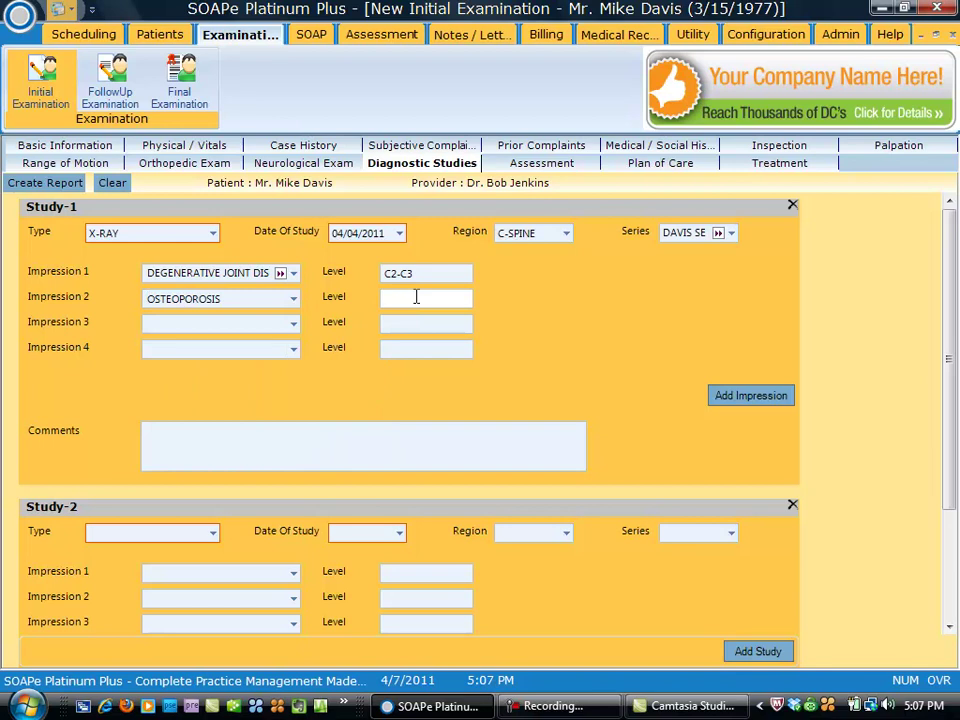
text(C2-C7)
click(158, 437)
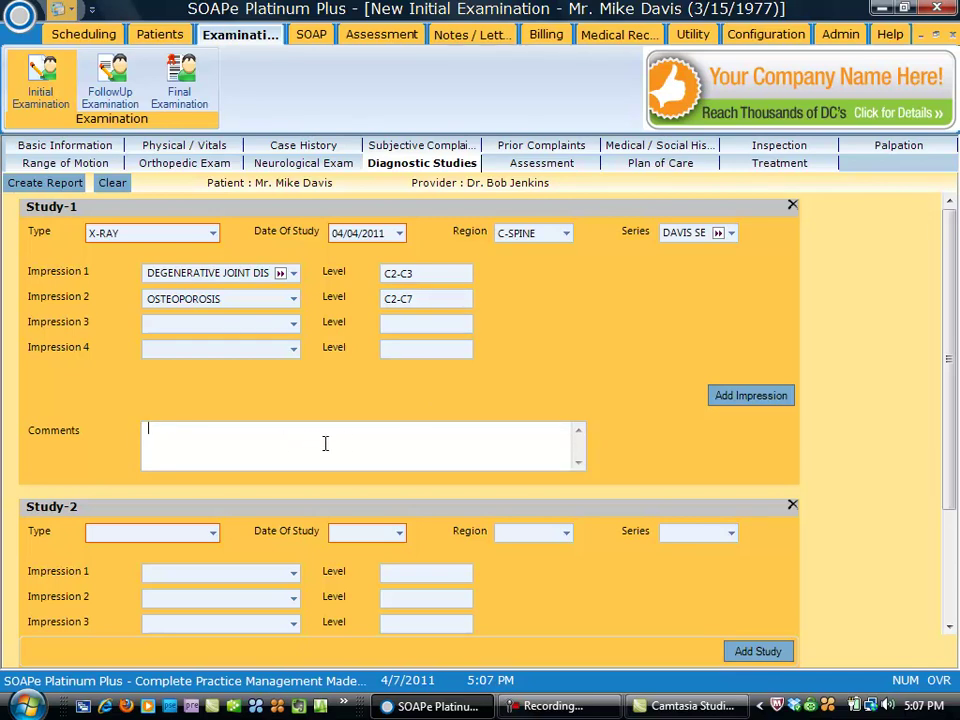
In the examination's assessment section, search the ICD codes for the Cervical category.
click(562, 166)
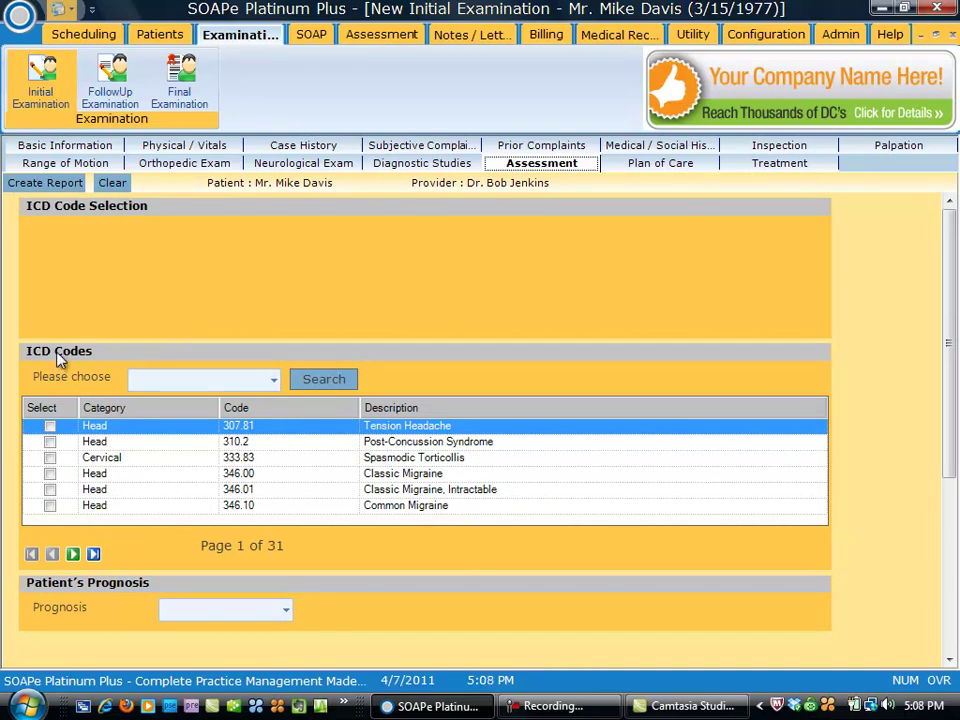
click(276, 386)
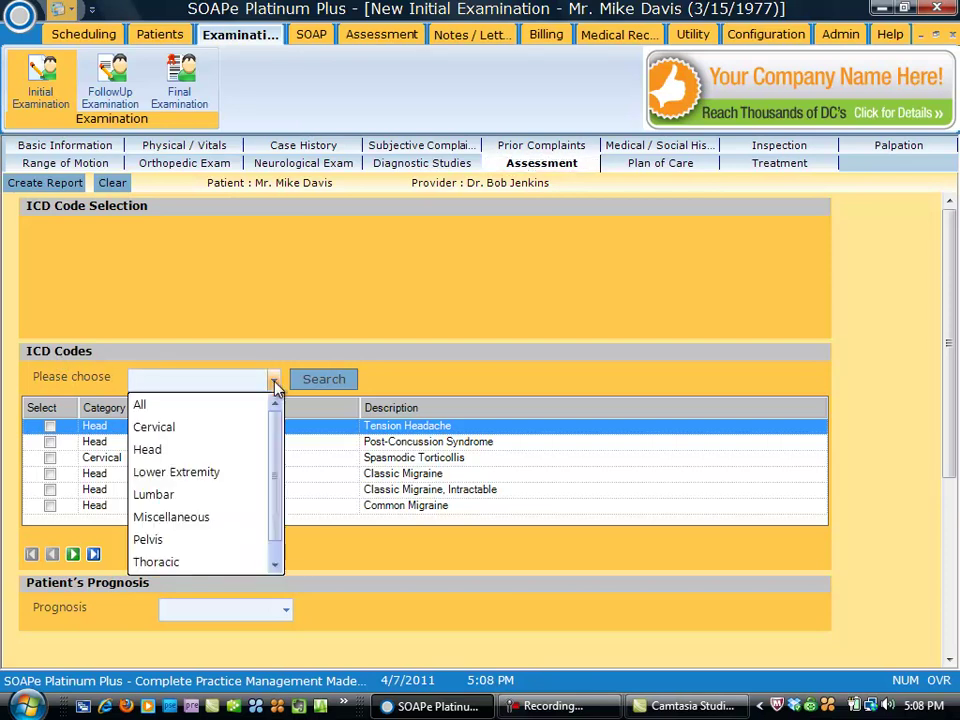
click(217, 428)
click(328, 382)
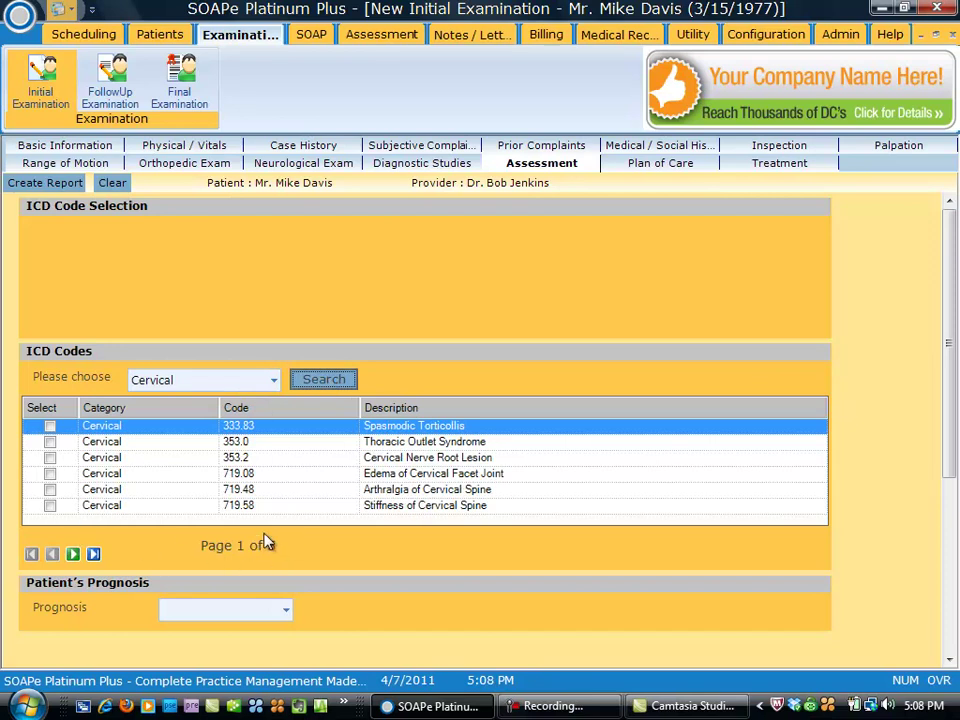
Add ICD codes 847.0 Cervical Sprain / Strain and 839.06 Subluxation of C6, and set the patient's prognosis to GUARDED.
click(74, 555)
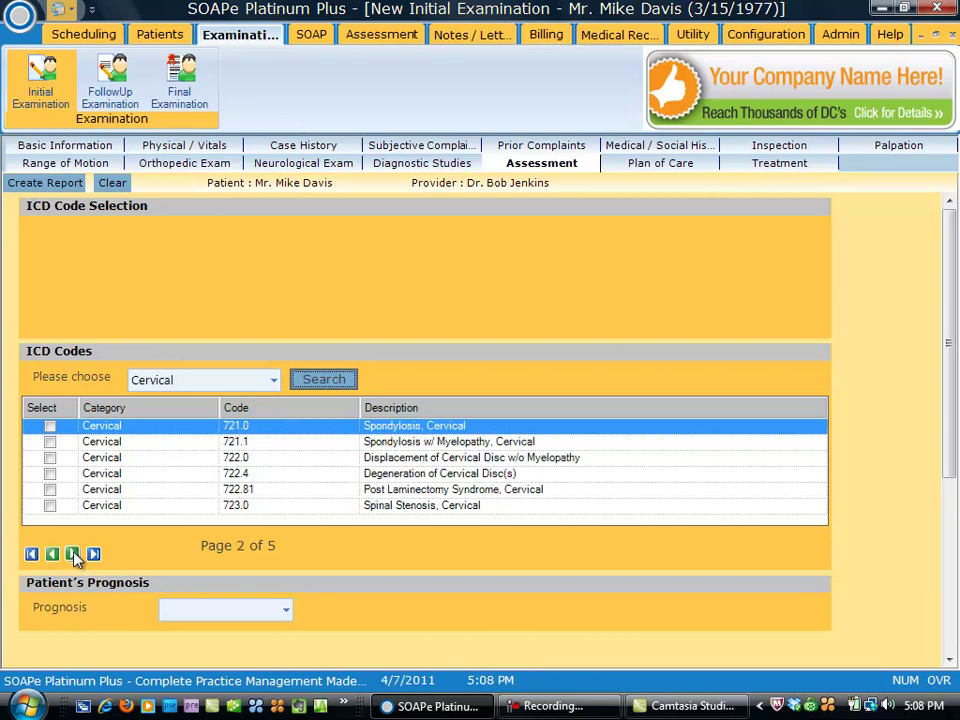
click(74, 555)
click(74, 555)
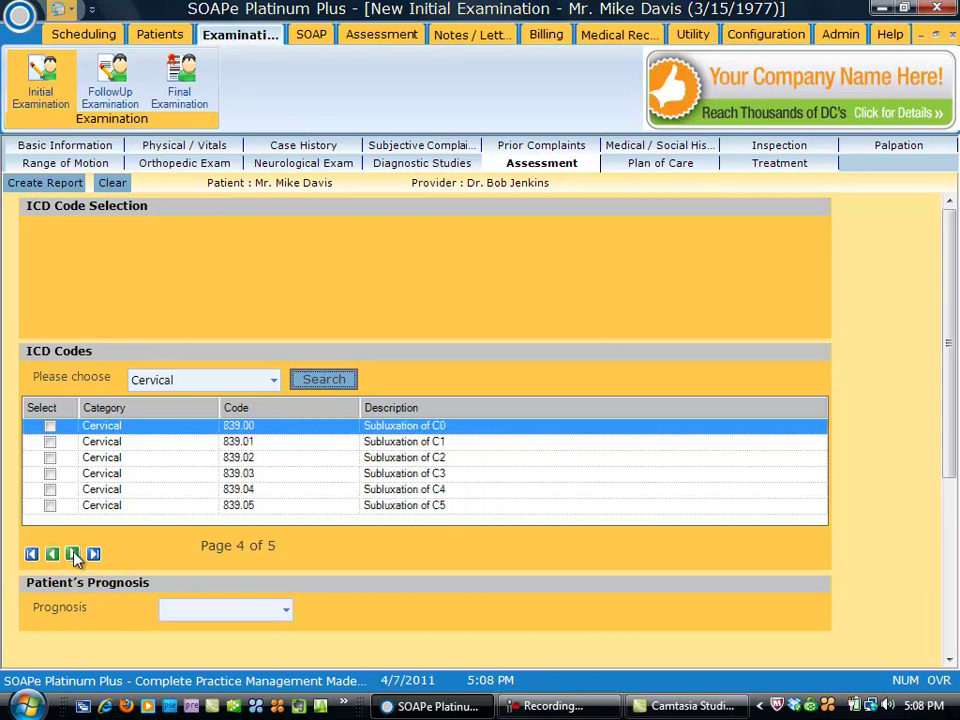
click(74, 555)
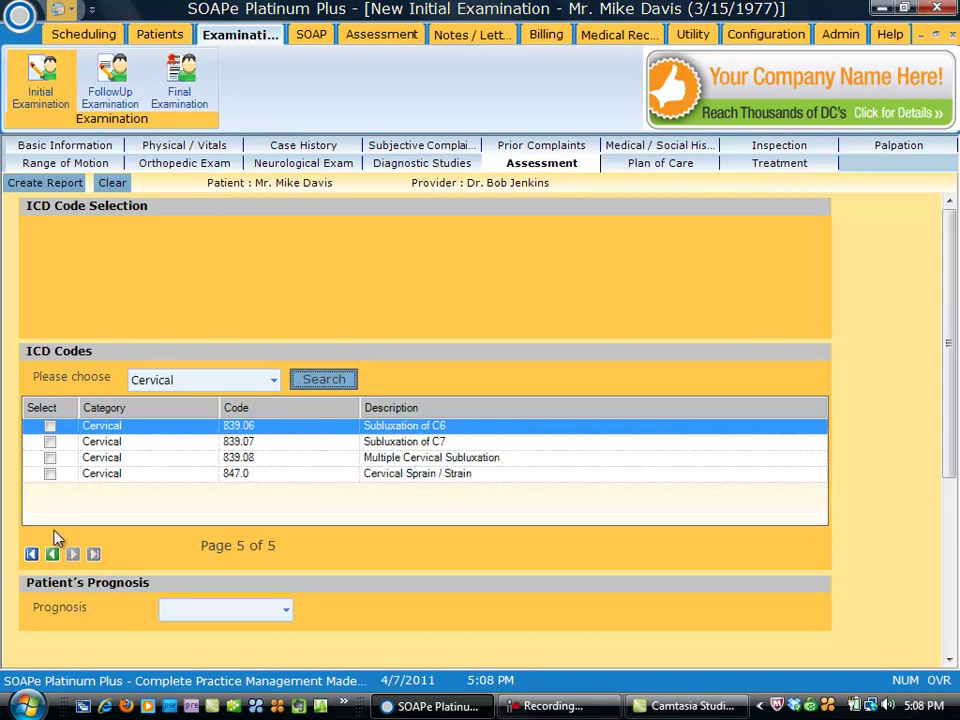
click(50, 474)
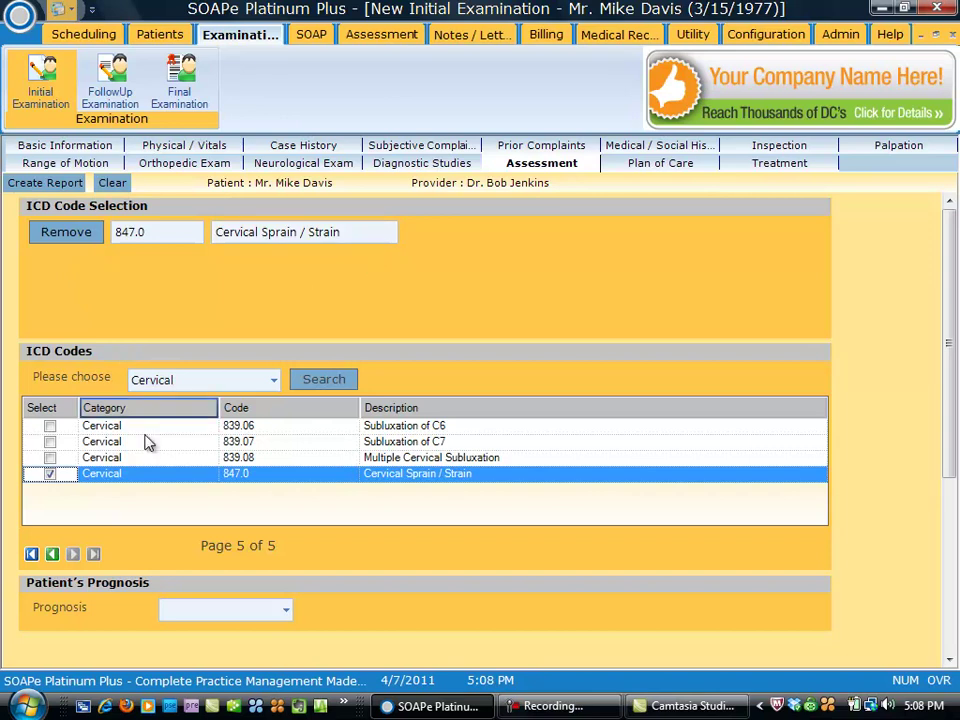
click(50, 427)
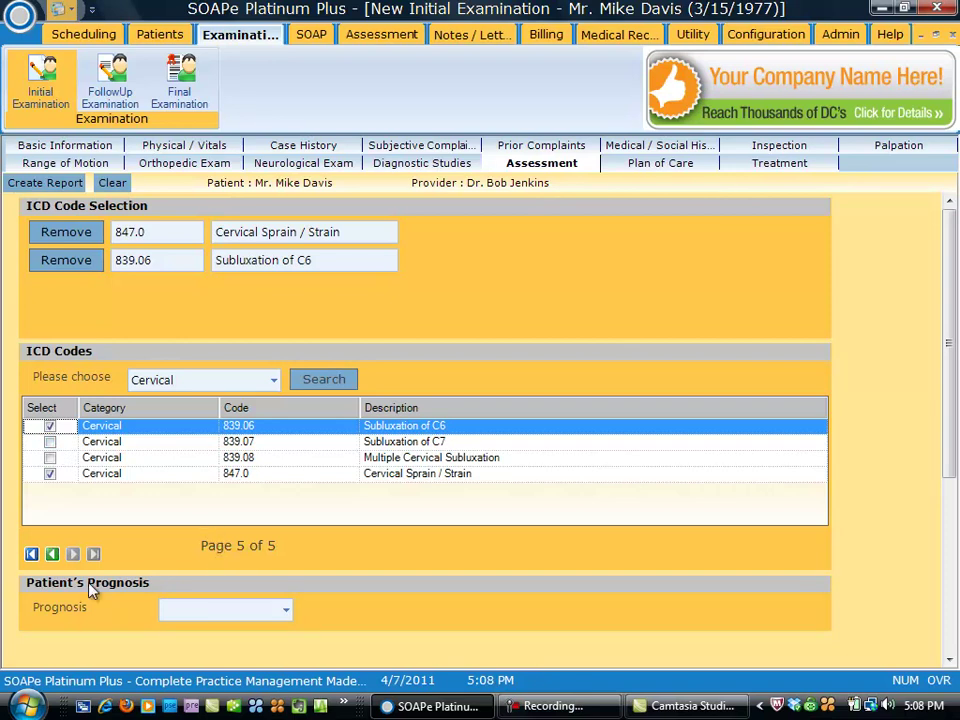
click(287, 612)
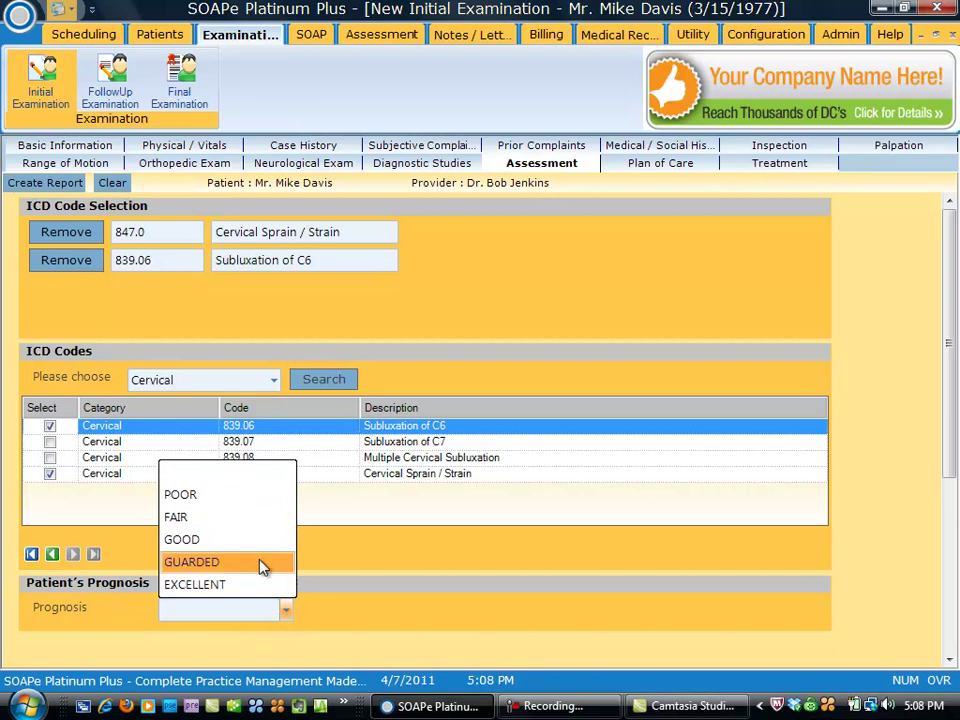
click(262, 567)
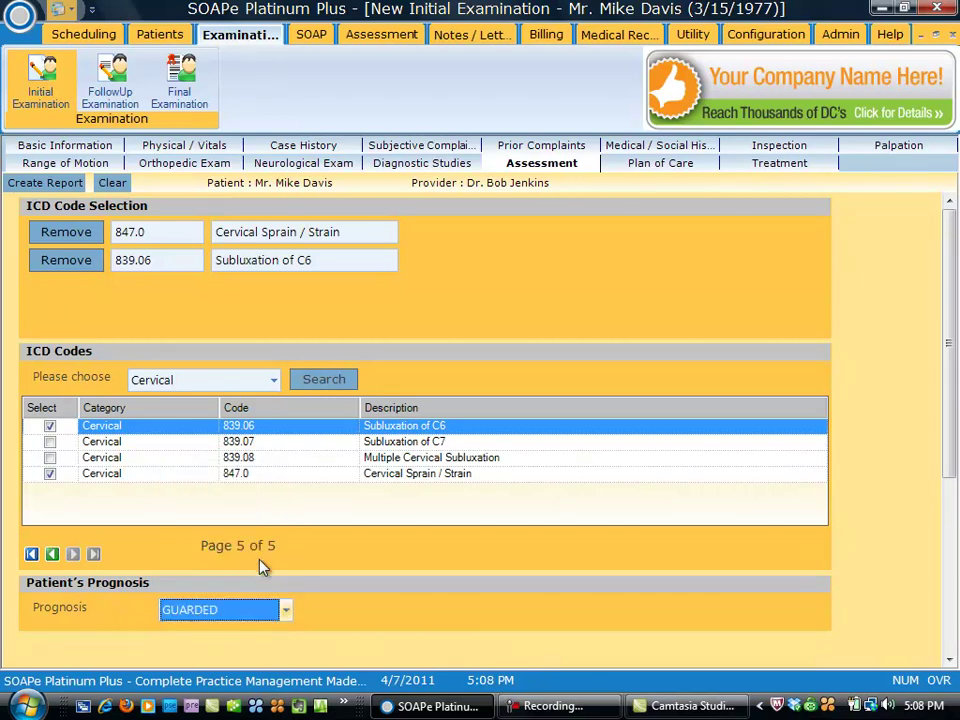
In the plan of care, recommend Chiropractic Adjustments, Modalities and Therapeutic Activities as treatments.
click(668, 165)
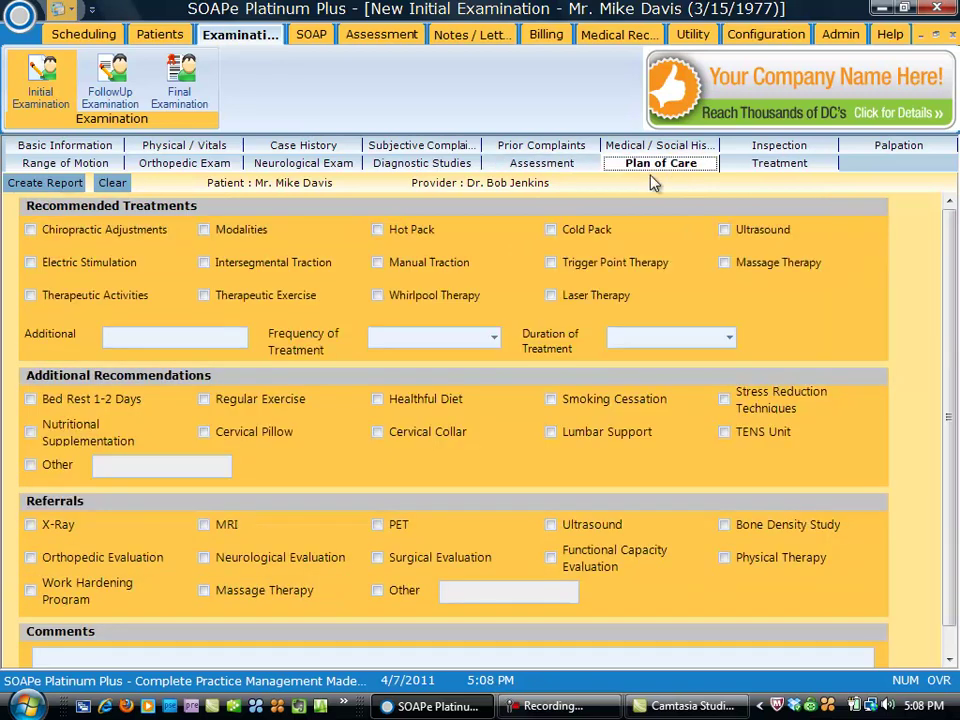
click(31, 230)
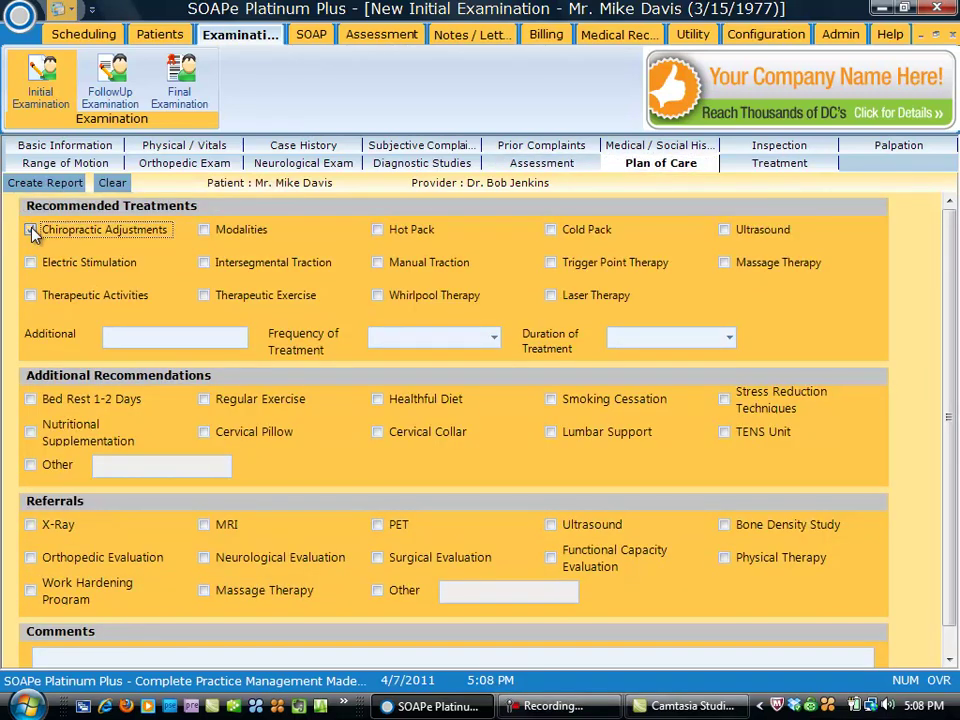
click(205, 232)
click(31, 297)
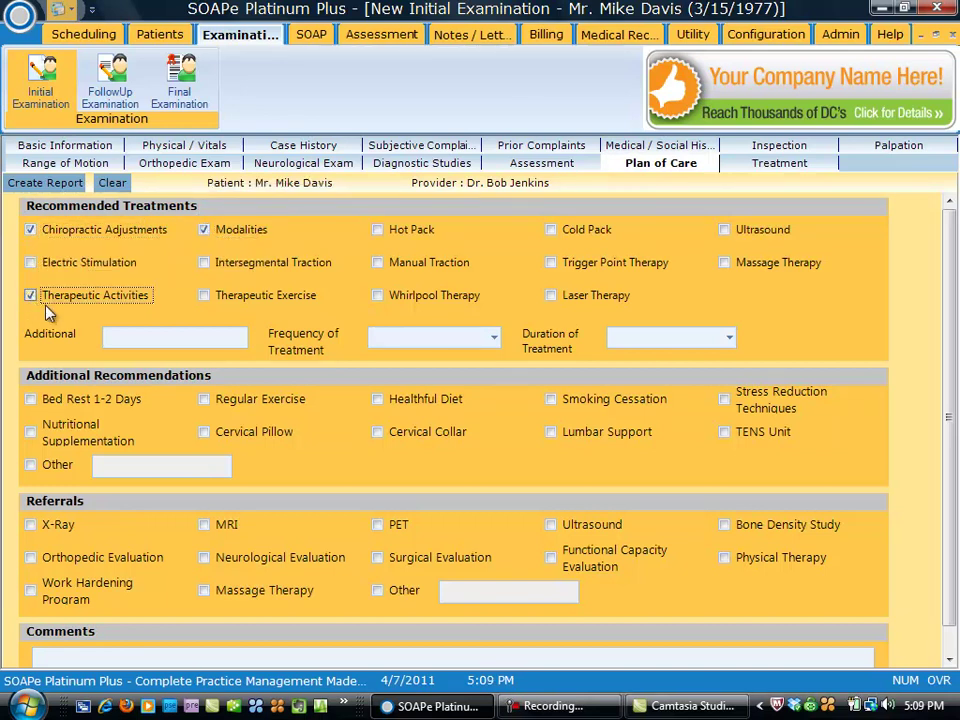
Set the frequency of treatment to Three times weekly and the duration of treatment to One month.
click(494, 339)
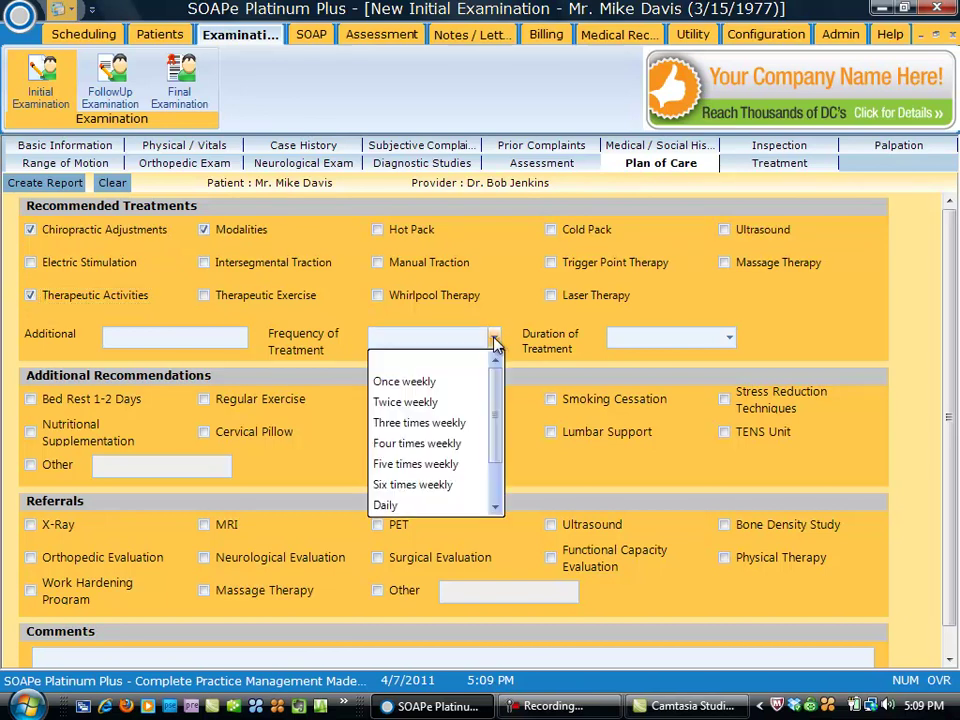
click(441, 423)
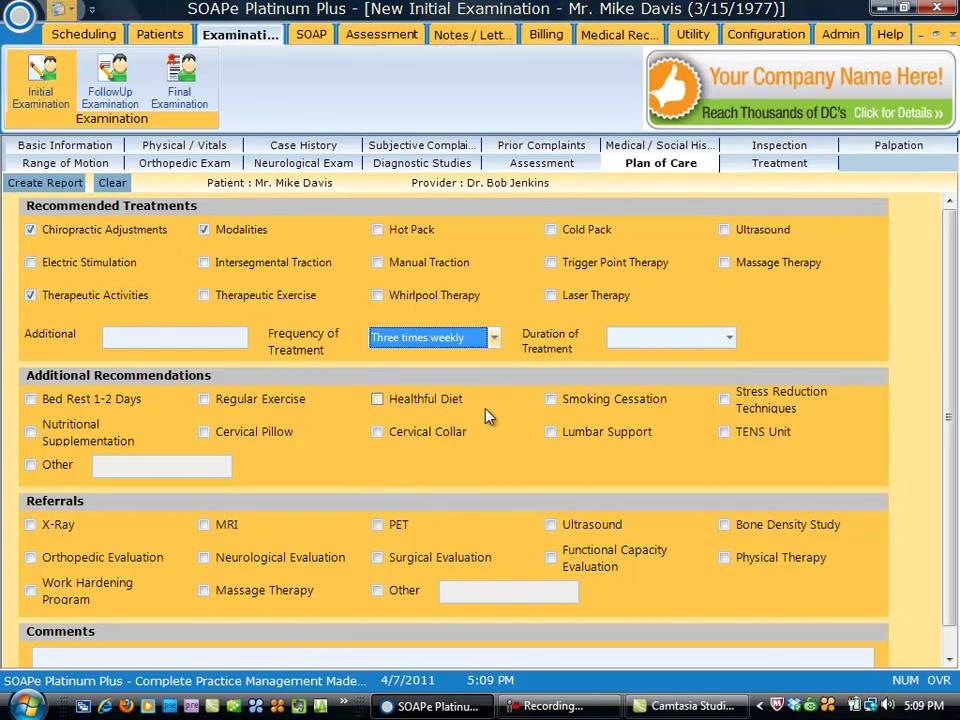
click(730, 339)
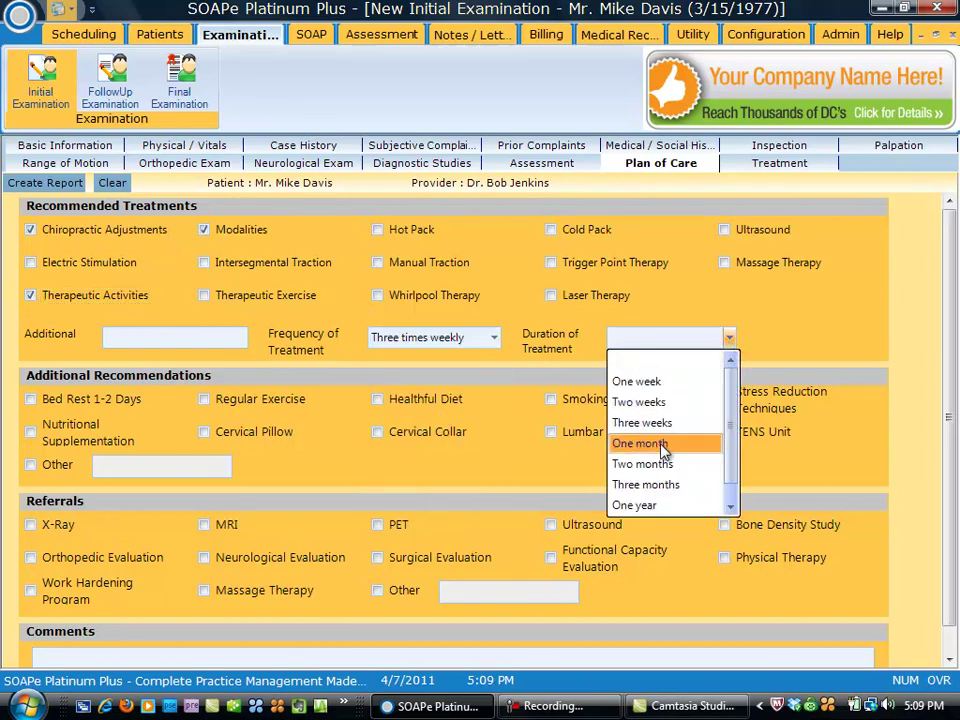
click(665, 445)
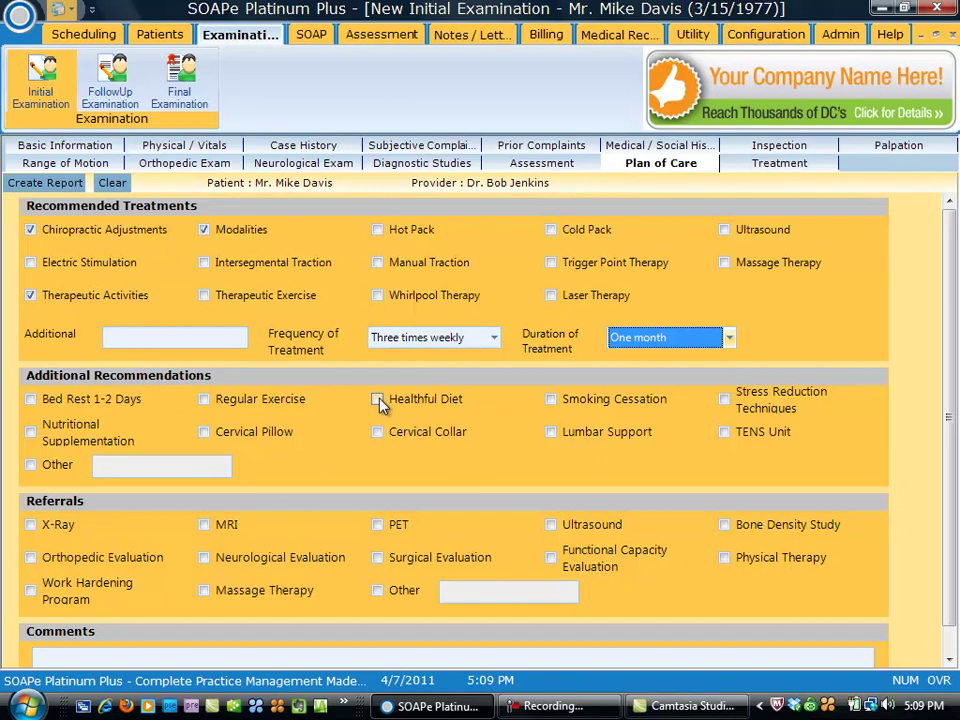
Select Healthful Diet, Stress Reduction Techniques and Cervical Pillow as additional recommendations.
click(378, 399)
click(724, 399)
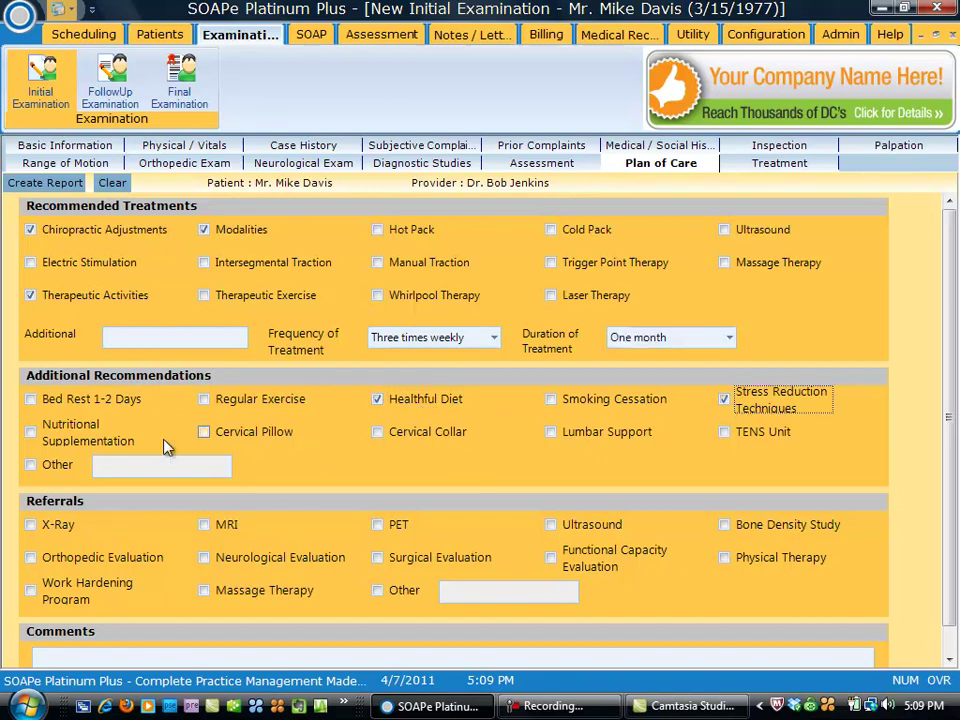
click(204, 432)
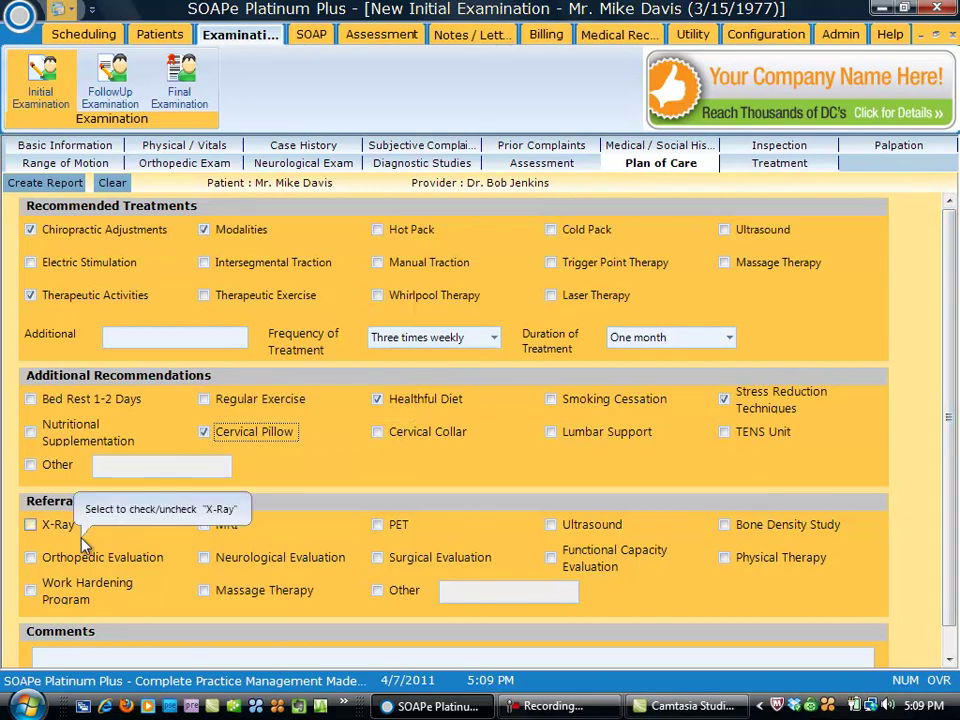
Mark X-Ray and Orthopedic Evaluation as referrals in the plan of care.
click(30, 527)
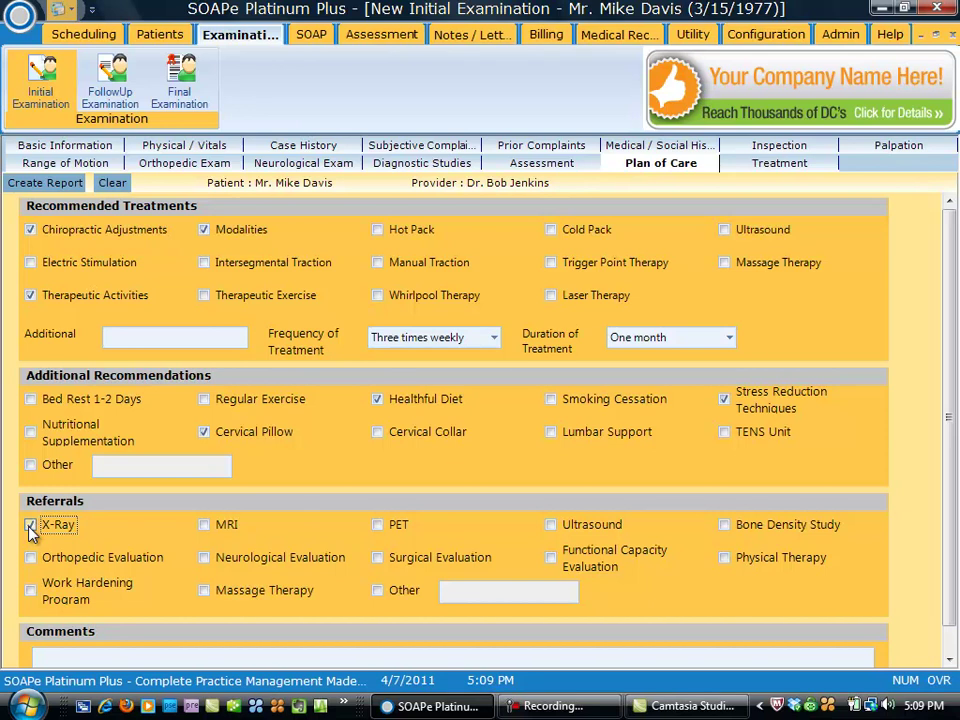
click(30, 557)
scroll(951, 521, down, 1)
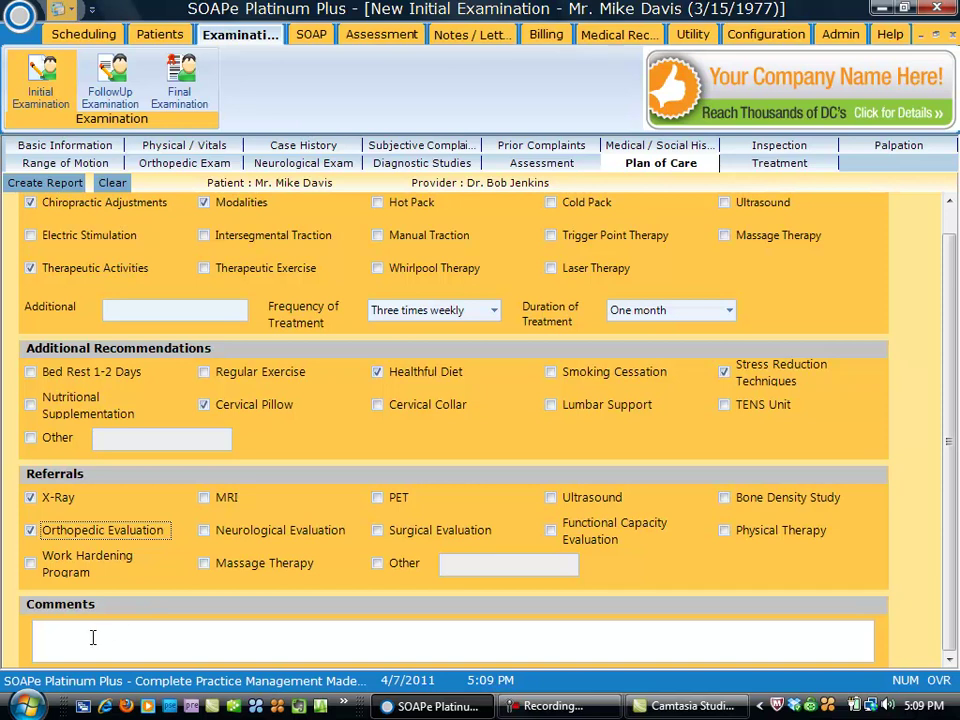
In the treatment section, record the Segment 1 chiropractic adjustment as C6 with listing BR and technique Derefield.
click(790, 164)
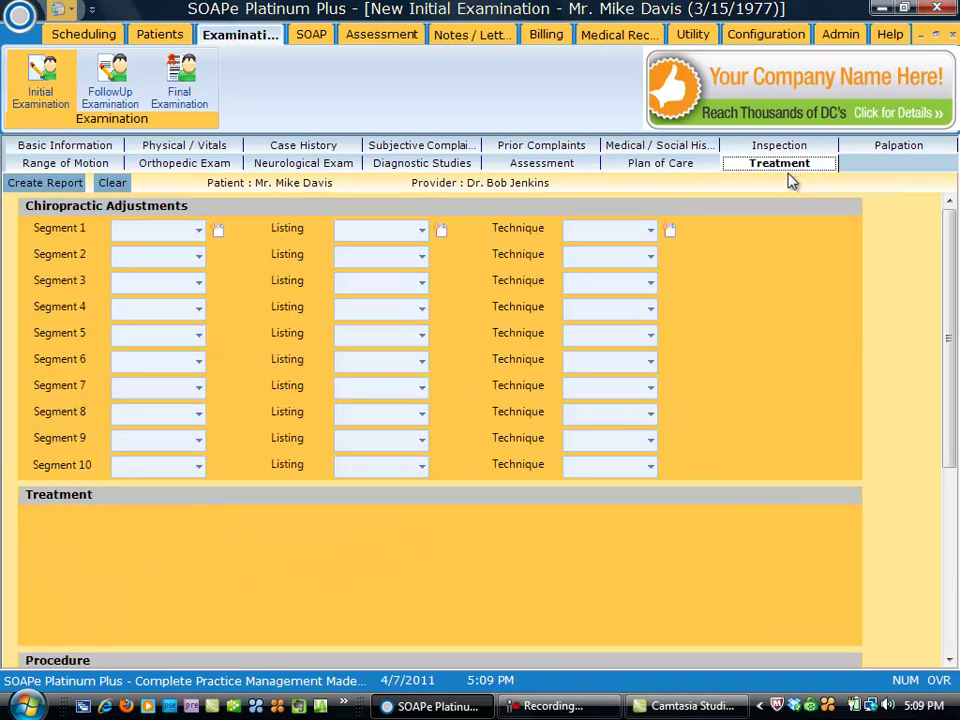
click(133, 228)
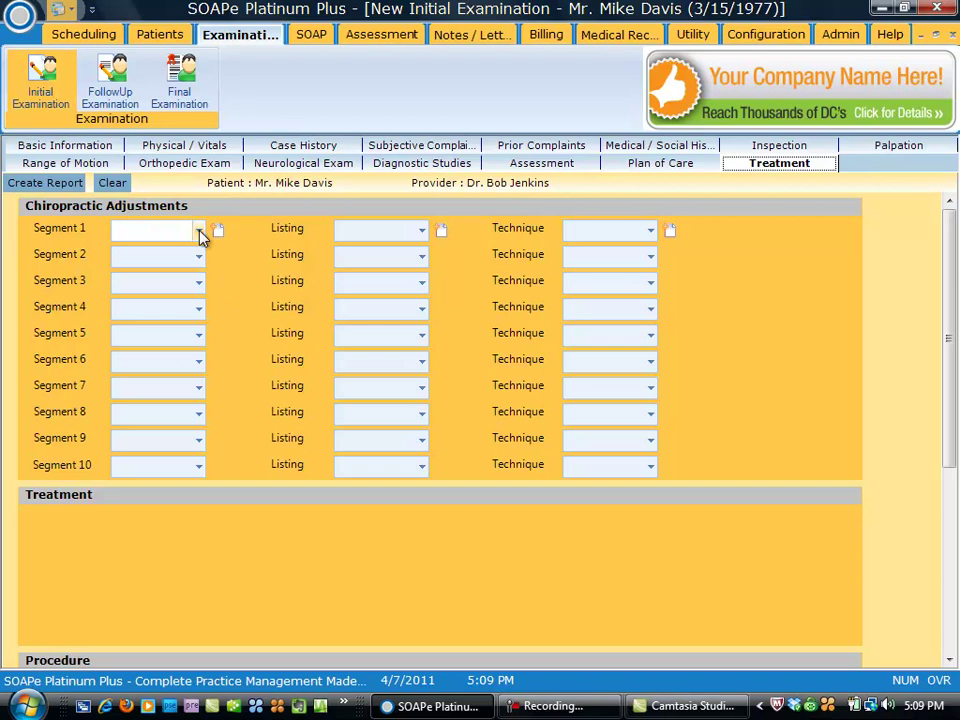
click(199, 232)
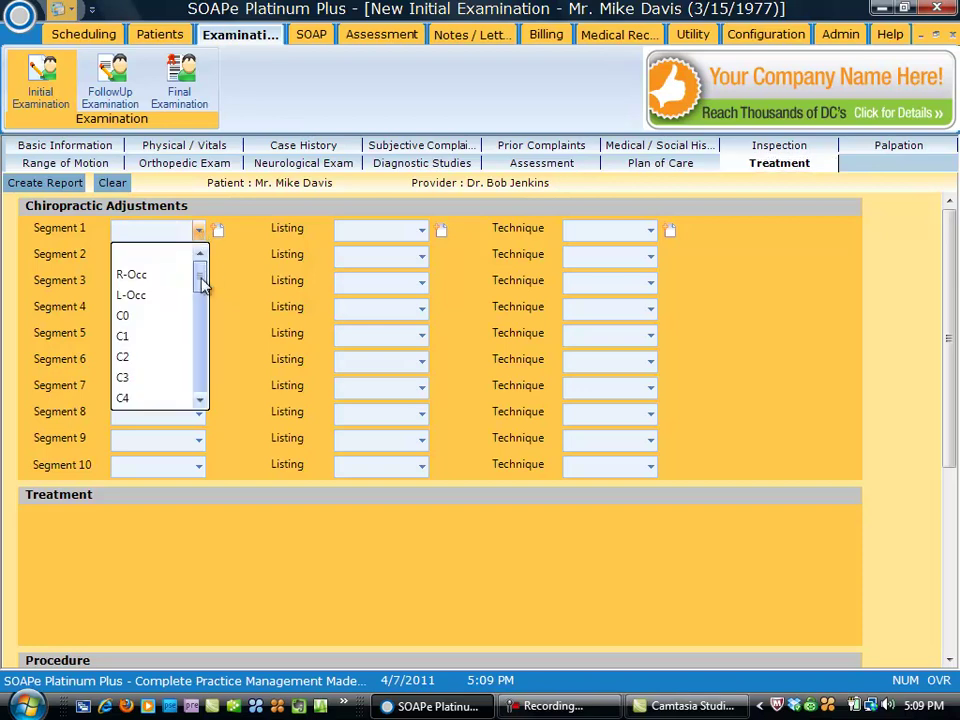
drag(201, 285, 203, 298)
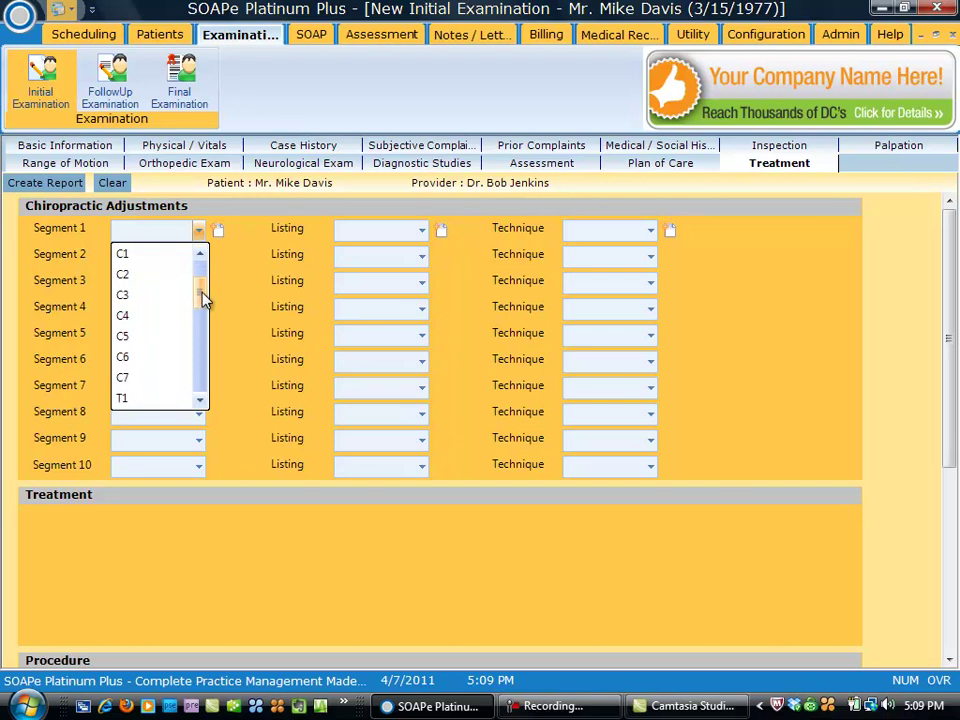
click(156, 352)
click(422, 231)
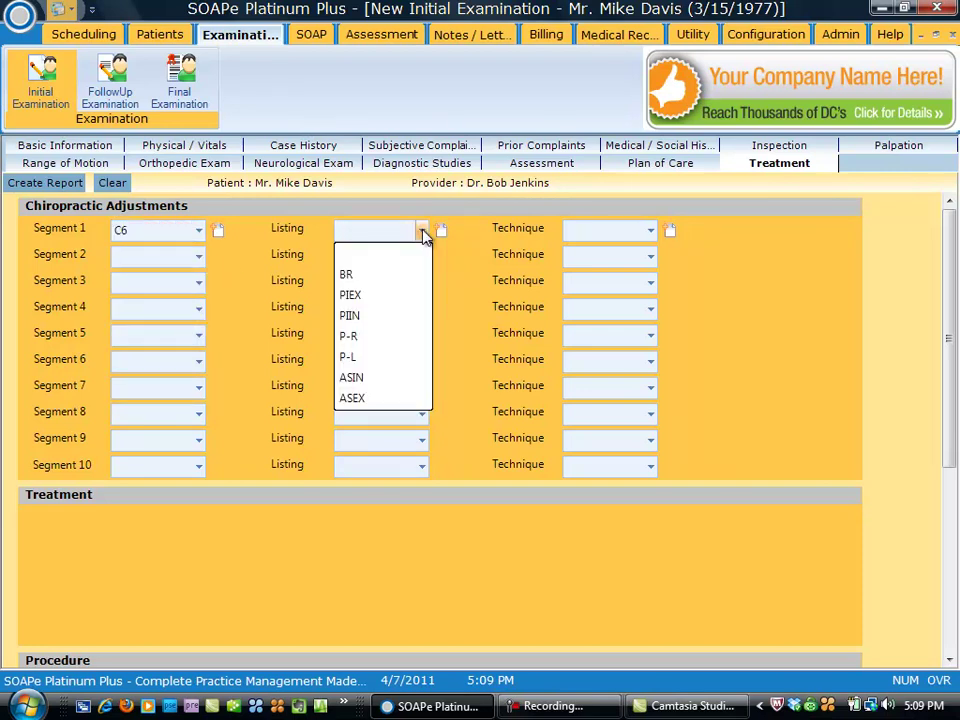
click(381, 276)
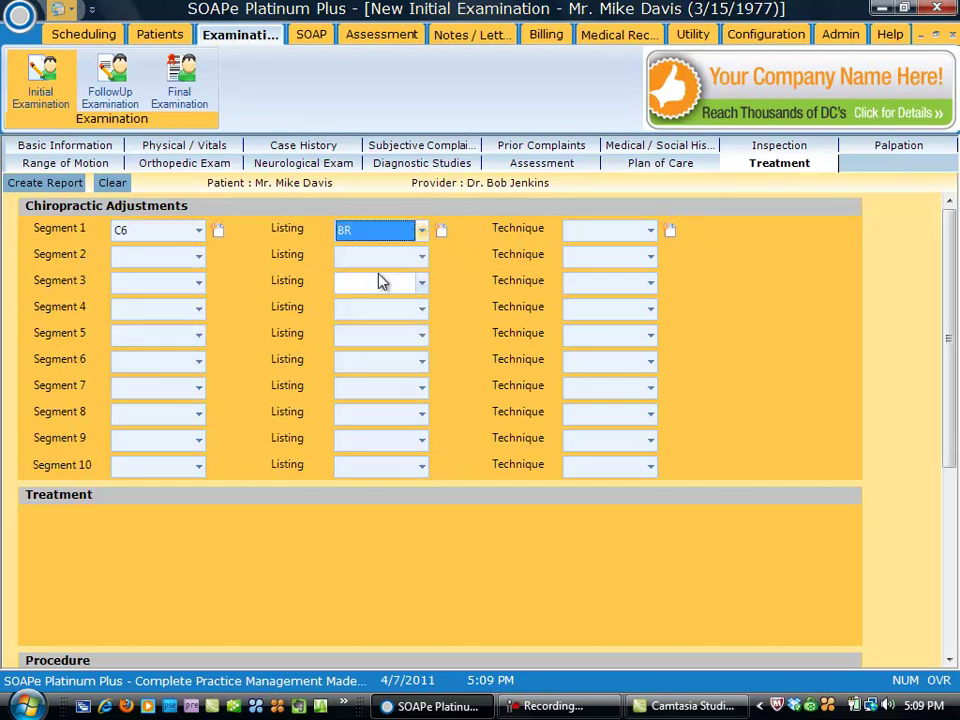
click(651, 232)
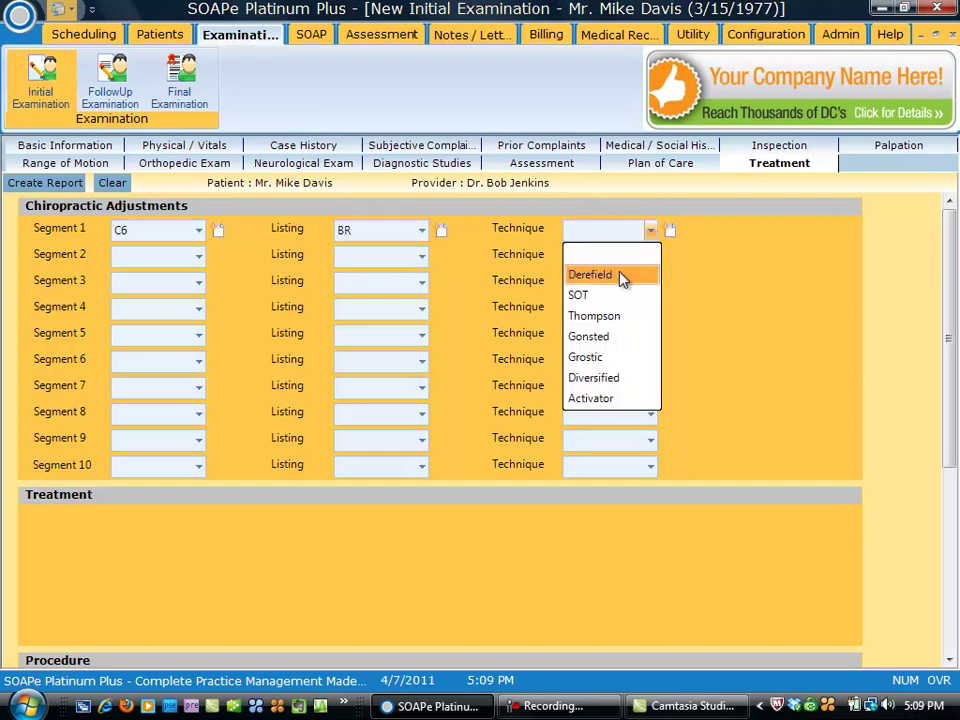
click(620, 275)
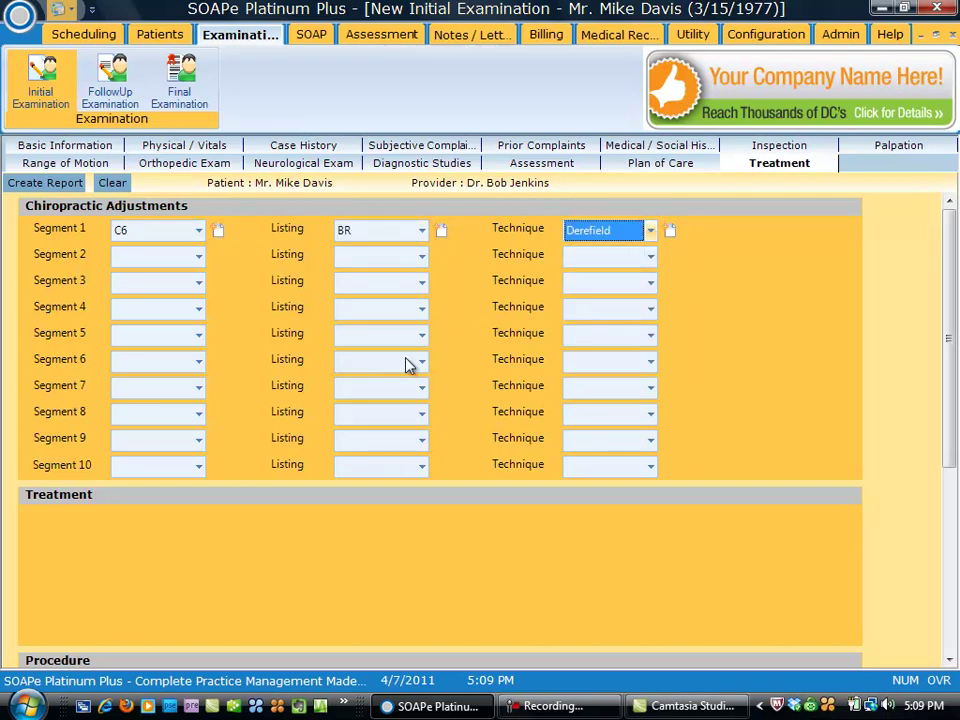
Add the EXAMS procedure 99202, New Patient Exam (Expanded Problem), to the treatment and check its available modifiers without applying any.
drag(953, 323, 957, 482)
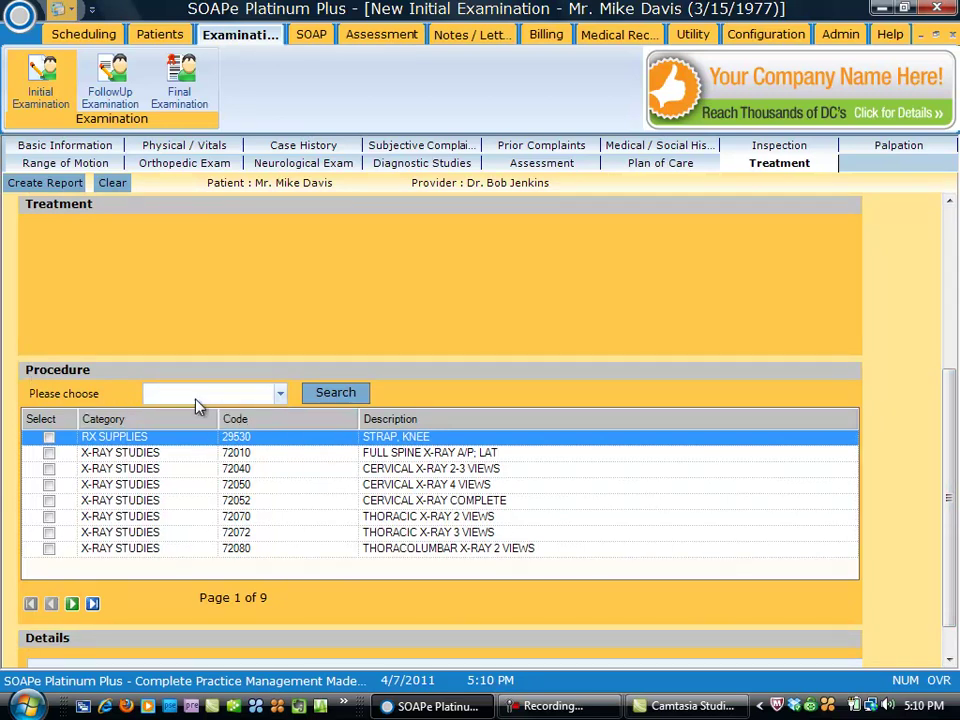
click(281, 396)
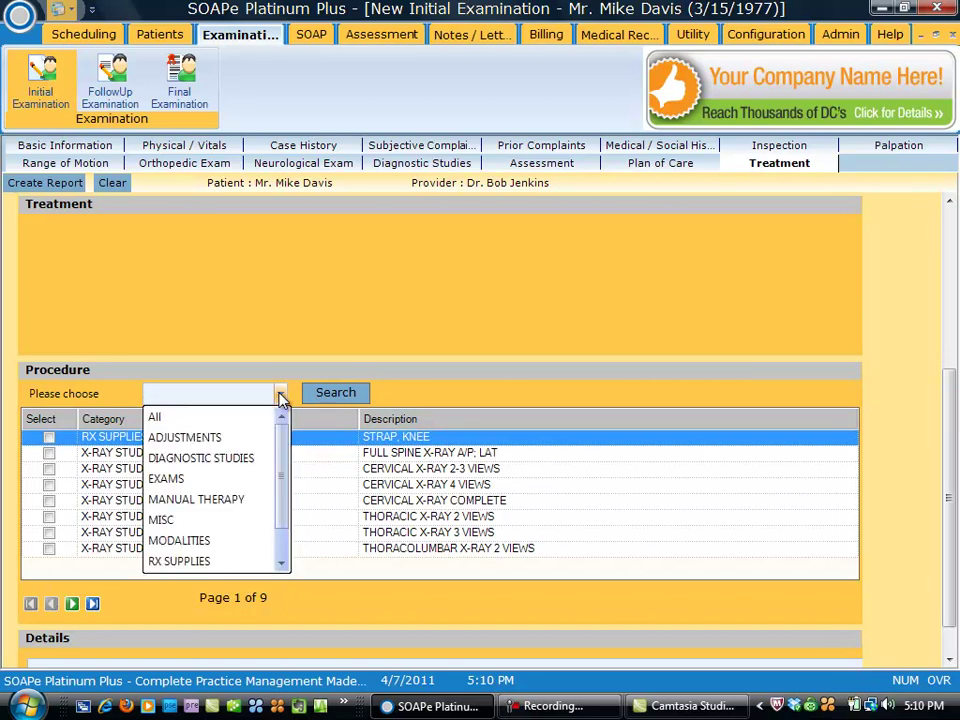
click(208, 480)
click(351, 396)
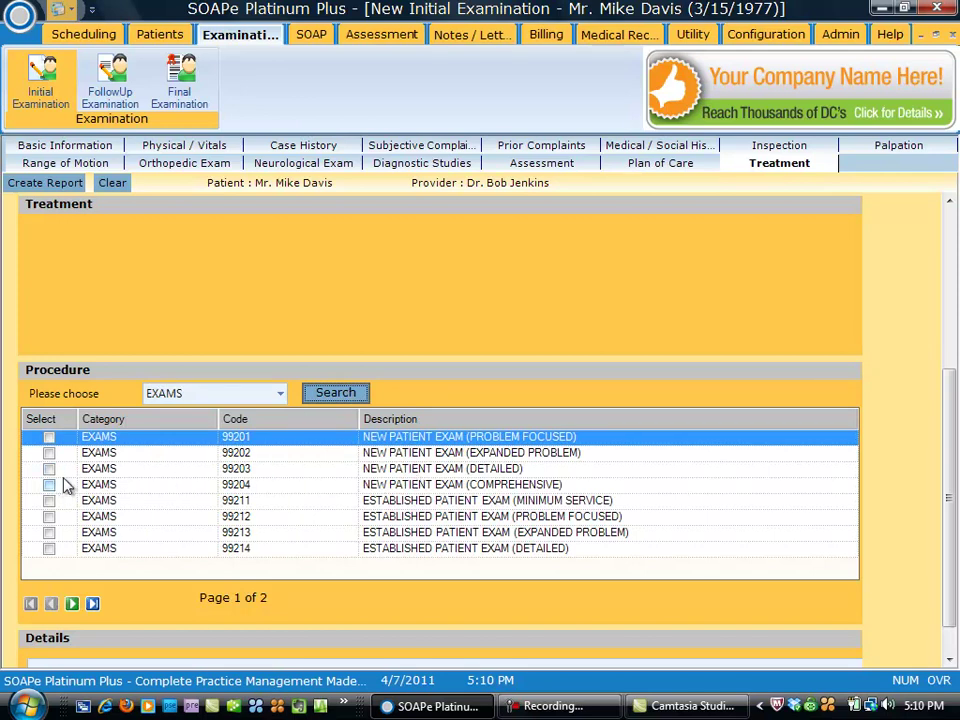
click(48, 453)
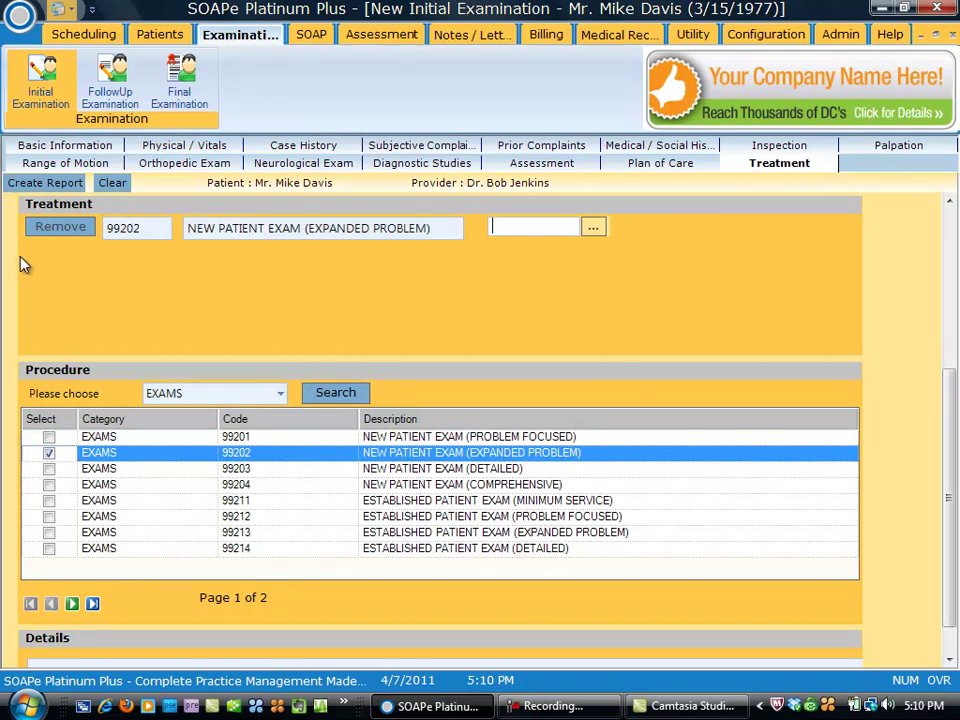
click(594, 229)
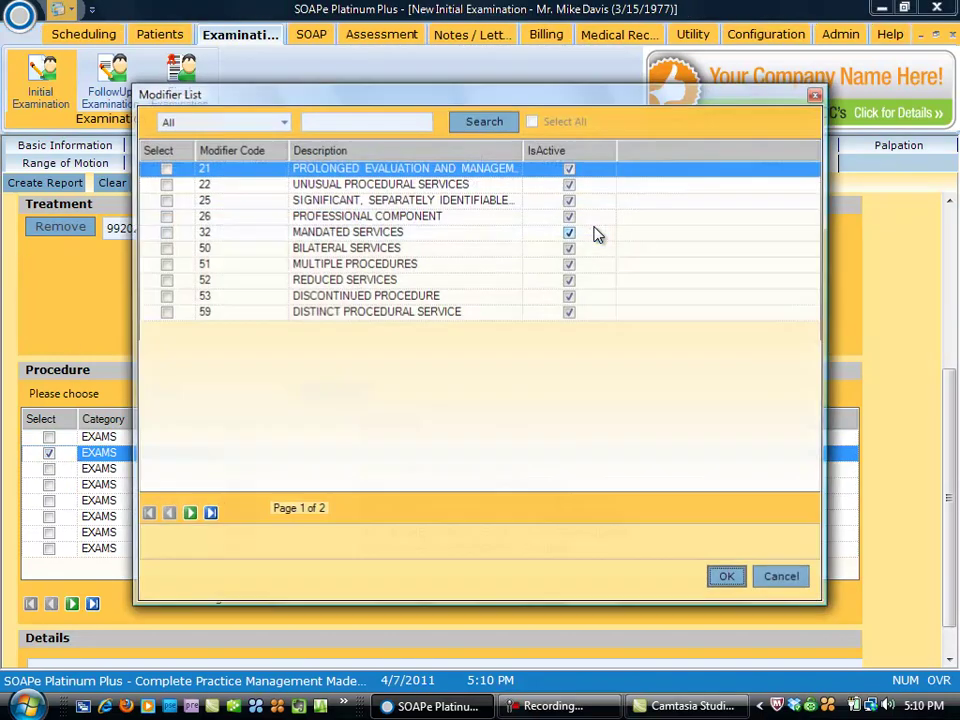
click(782, 579)
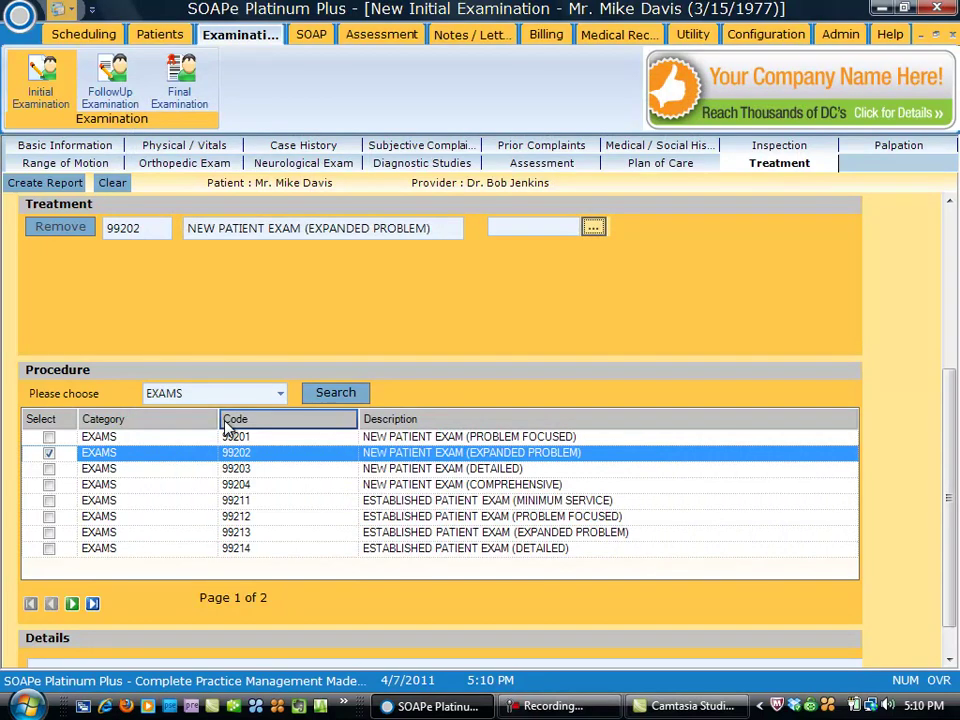
Add the ADJUSTMENTS procedure 98941, CMT 3-4 Regions, to the treatment.
click(280, 394)
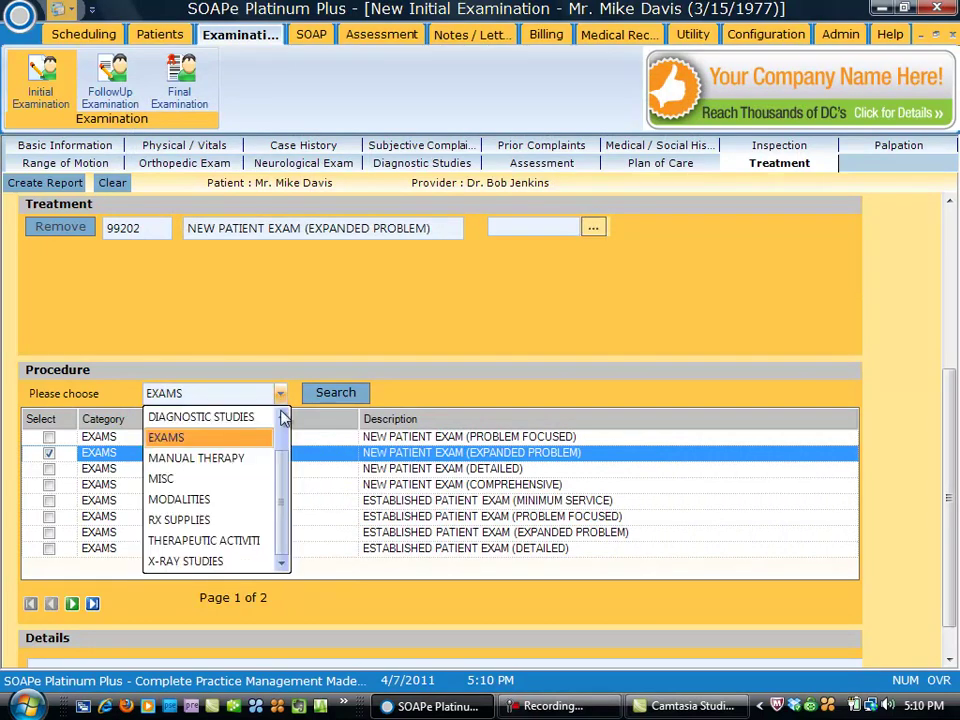
drag(281, 458, 281, 396)
click(243, 440)
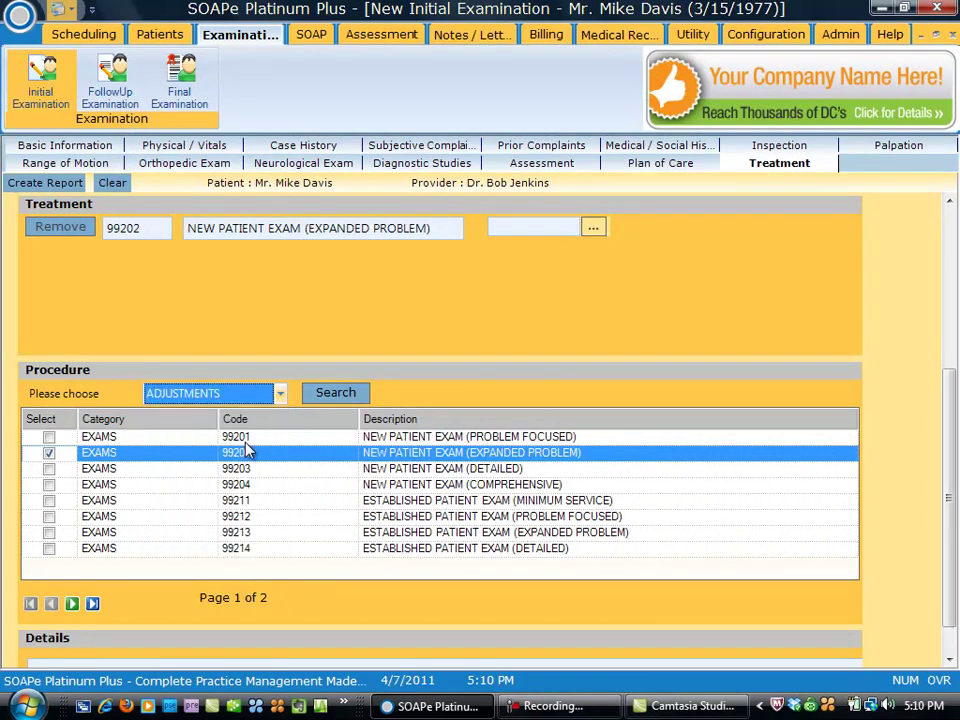
click(336, 393)
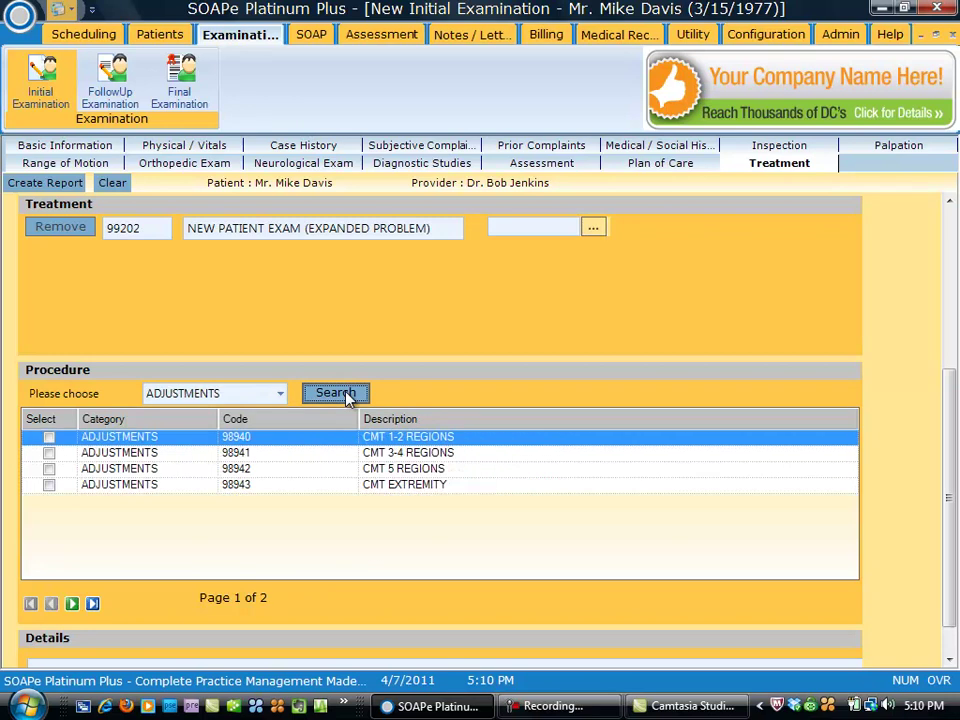
click(49, 453)
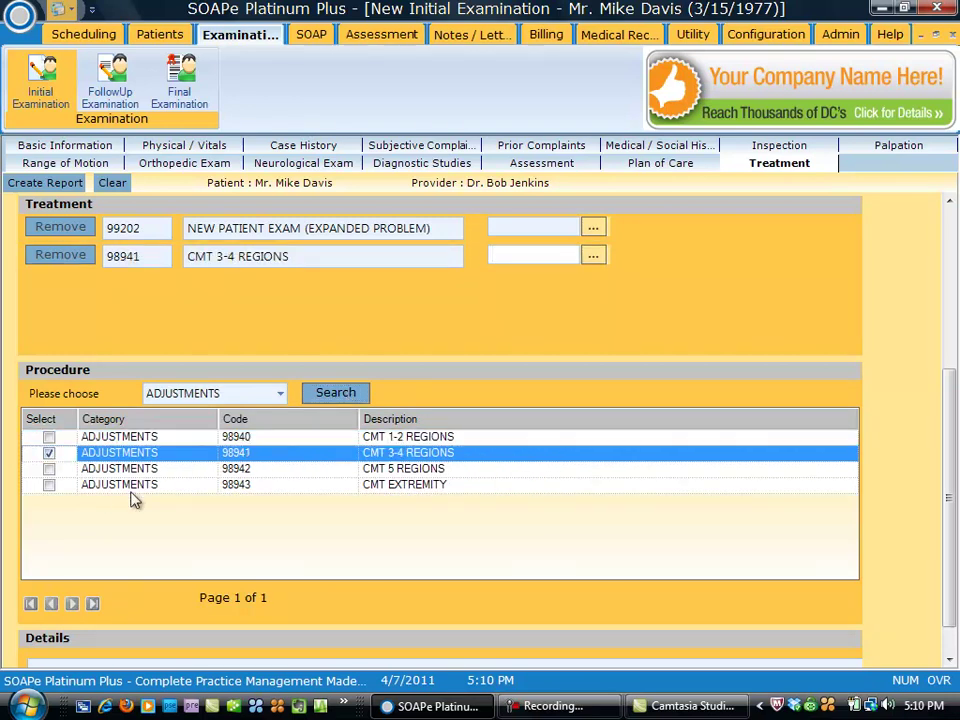
Create the initial examination report, declining automatic bill generation.
scroll(955, 457, down, 1)
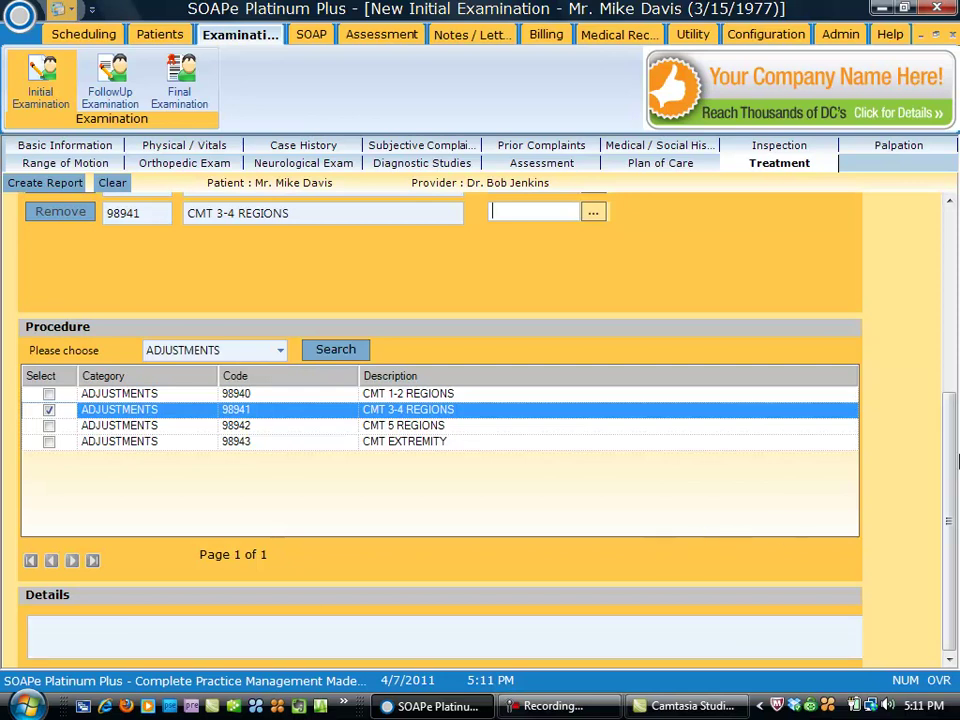
drag(950, 460, 945, 262)
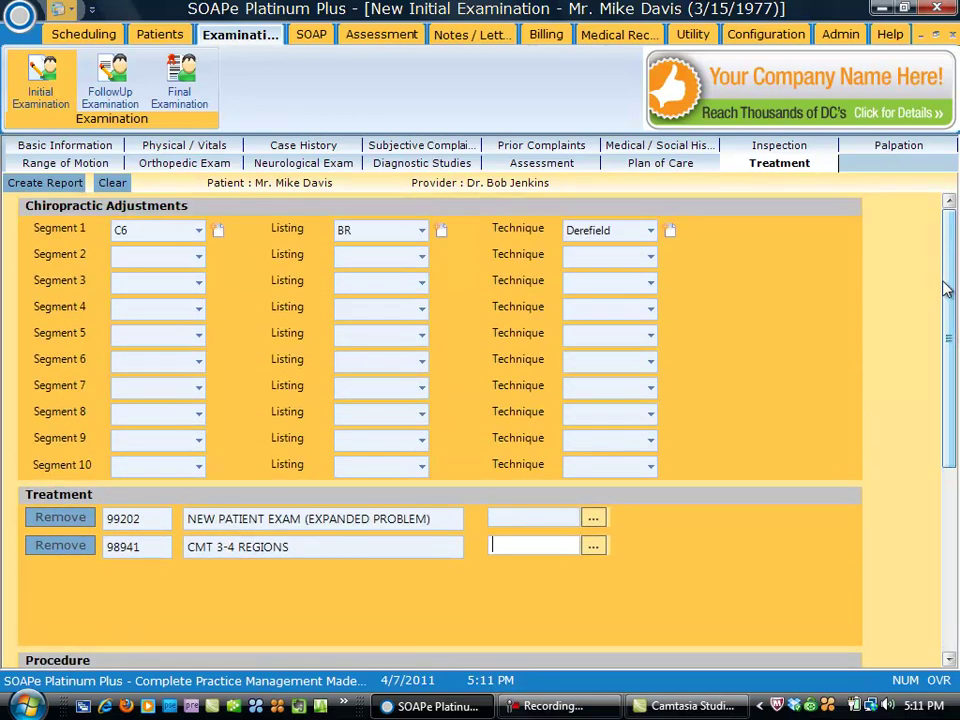
click(50, 188)
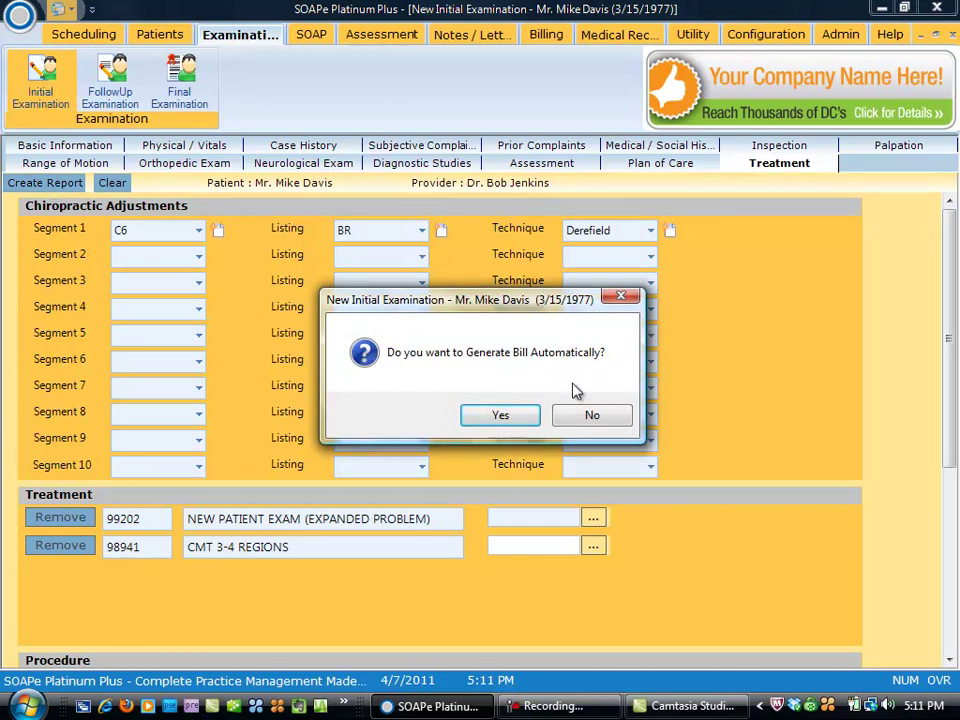
click(591, 421)
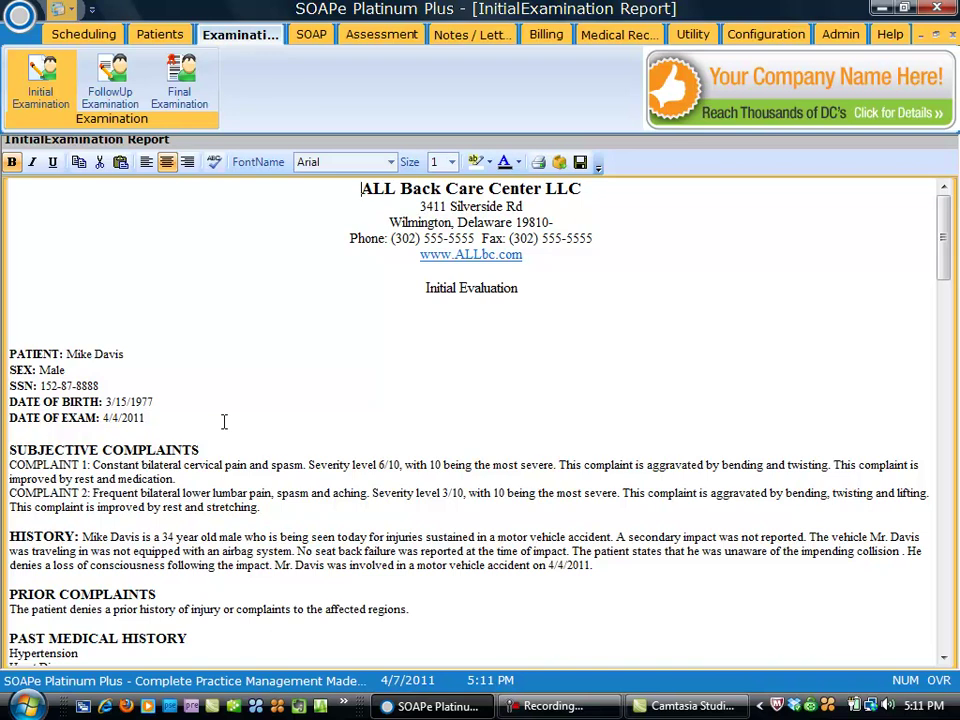
Append ", D.C." to the provider's signature at the end of the examination report and save the report.
drag(946, 250, 957, 478)
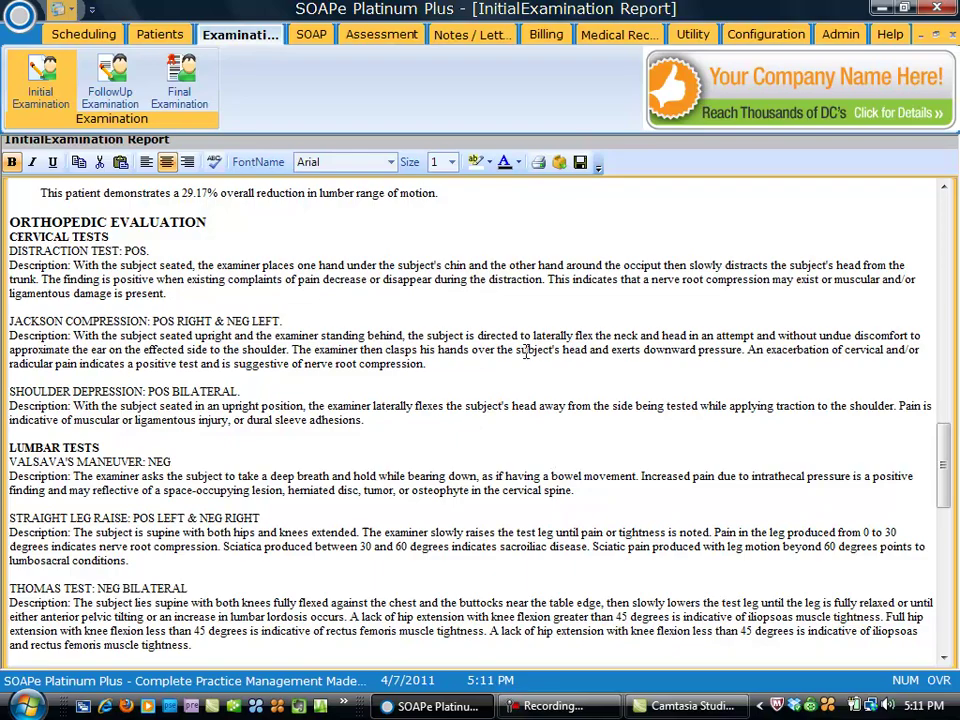
drag(942, 458, 942, 573)
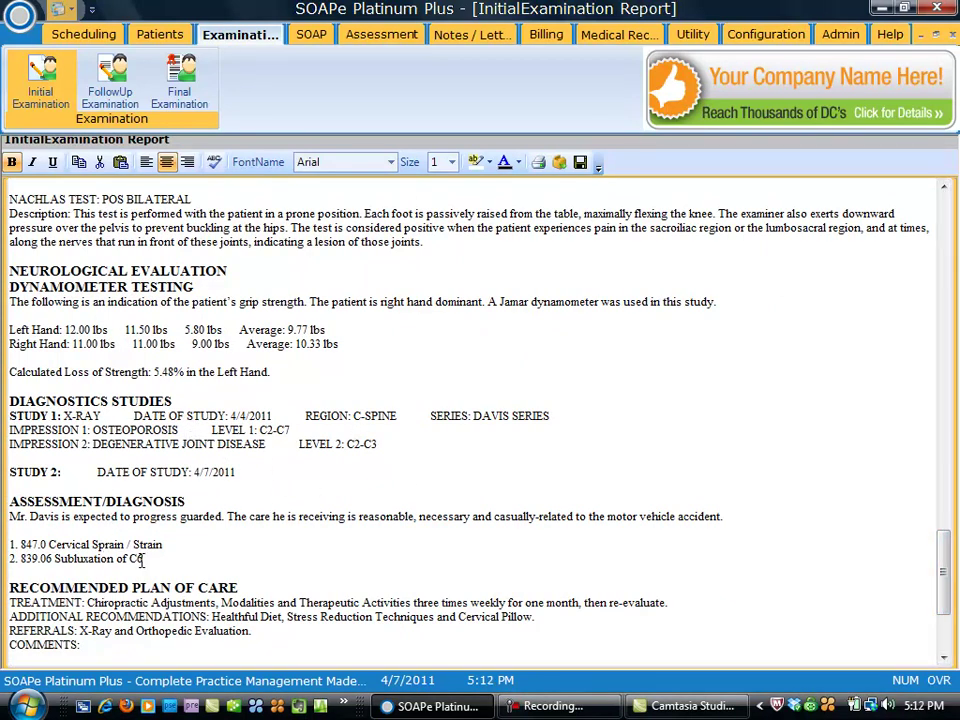
drag(945, 561, 947, 608)
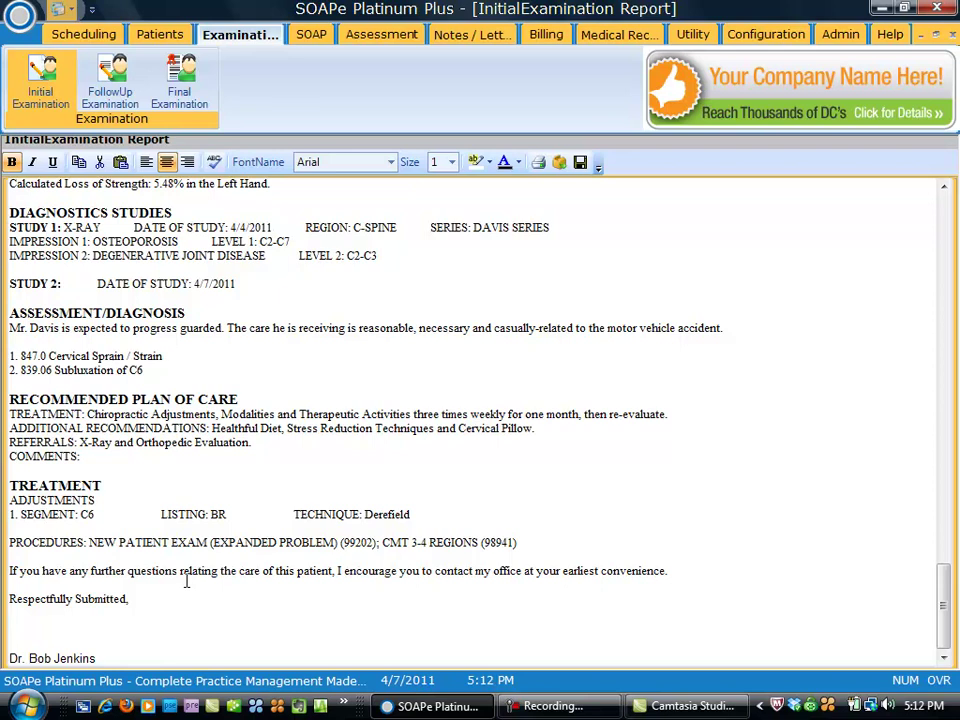
click(159, 656)
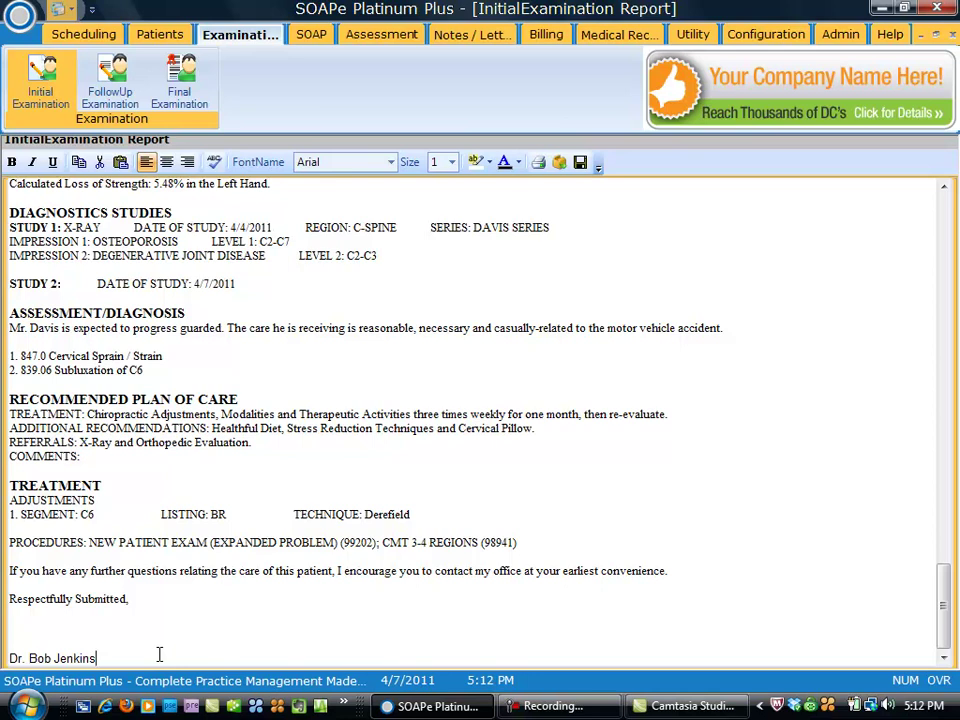
text(D.C.)
click(580, 165)
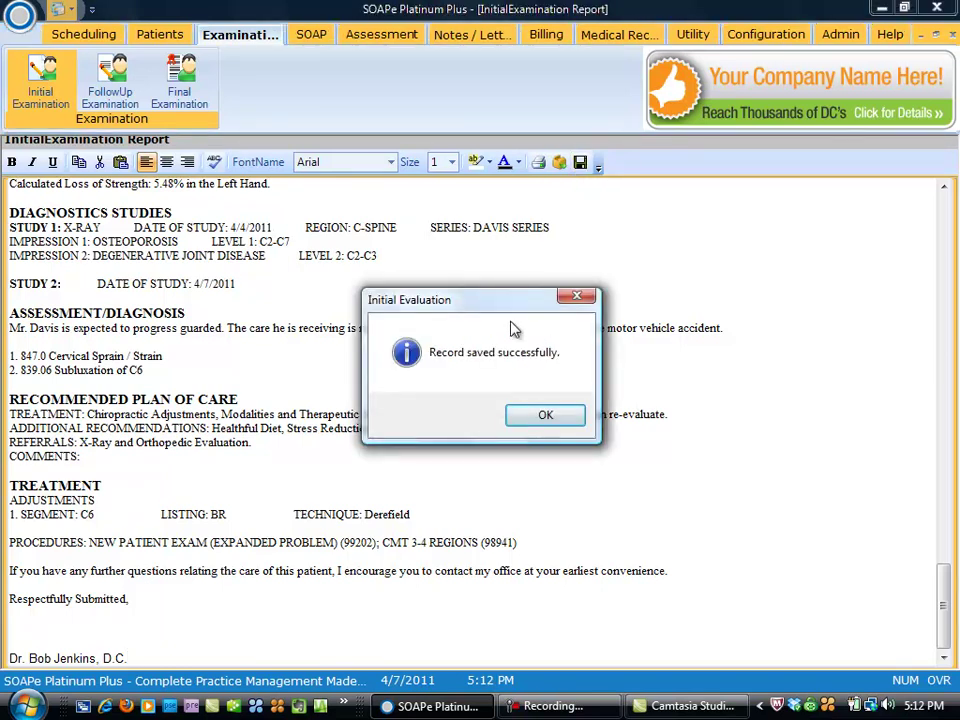
click(540, 417)
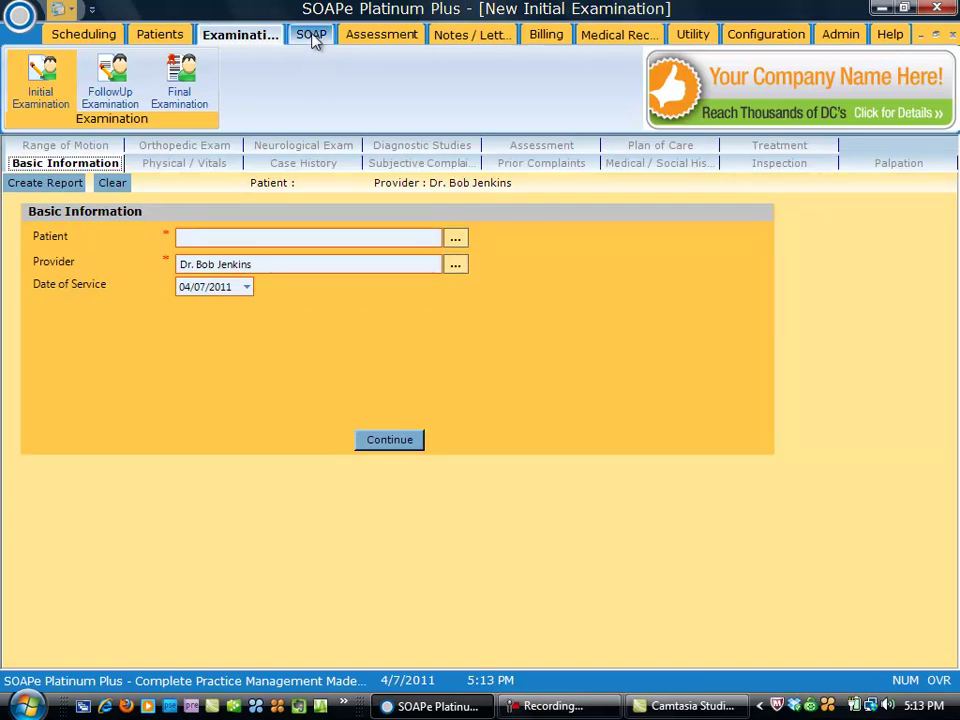
Start a new SOAP note for the motor vehicle accident patient just examined, with 04/05/2011 as the date of service.
click(312, 37)
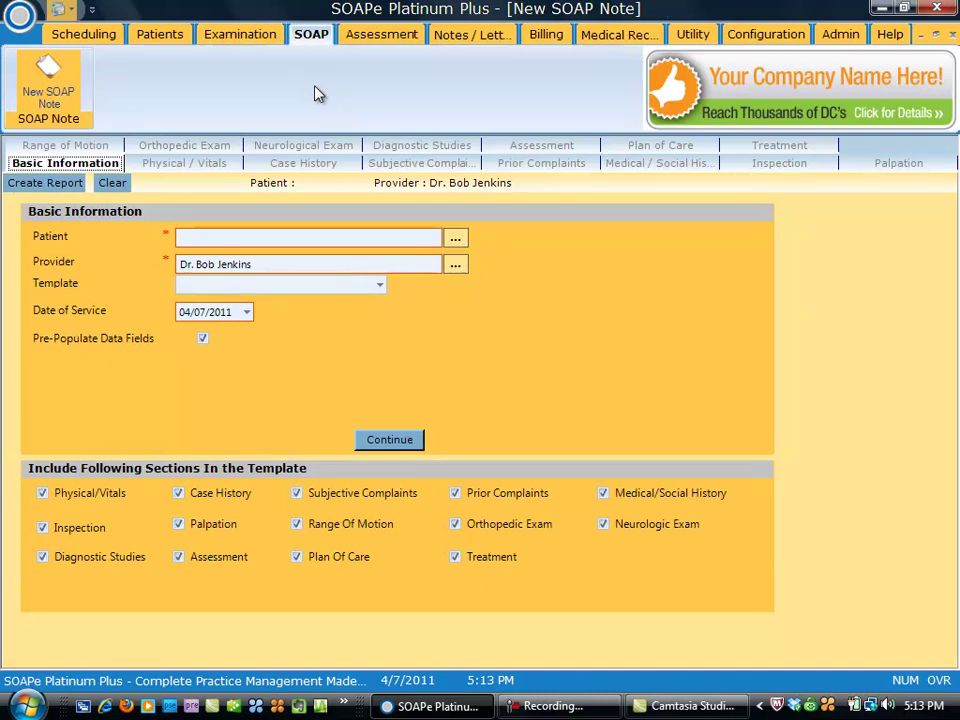
click(463, 242)
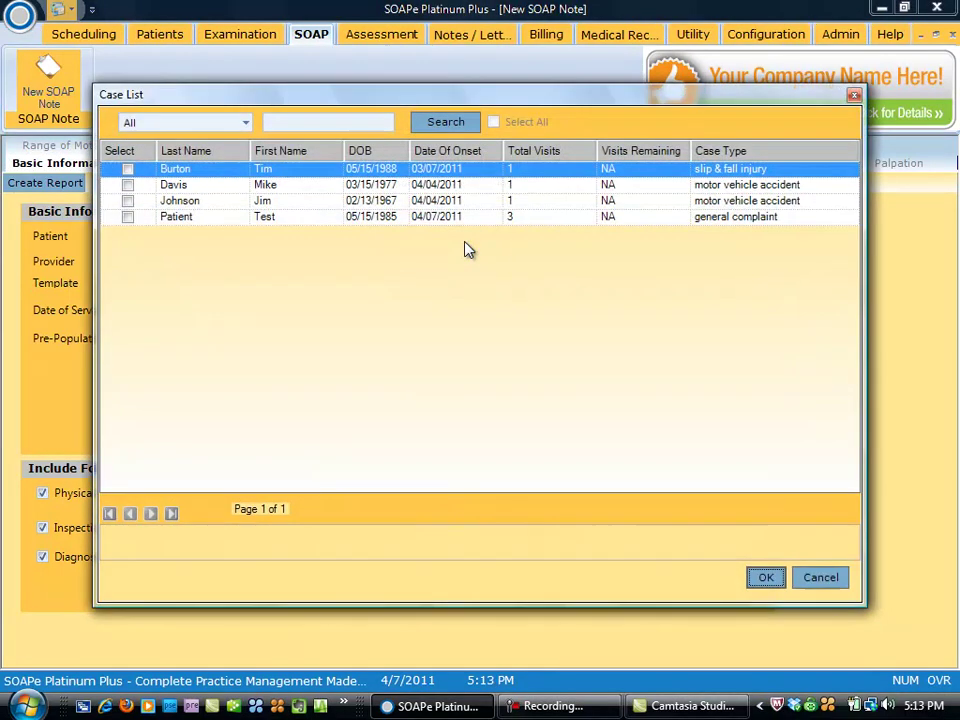
click(128, 186)
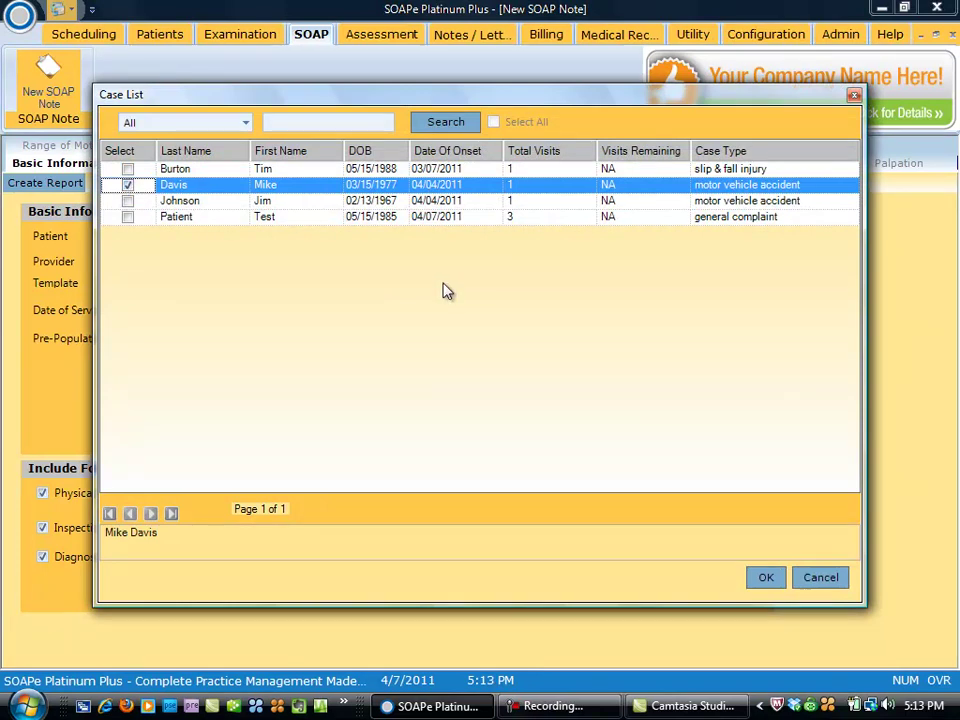
click(771, 579)
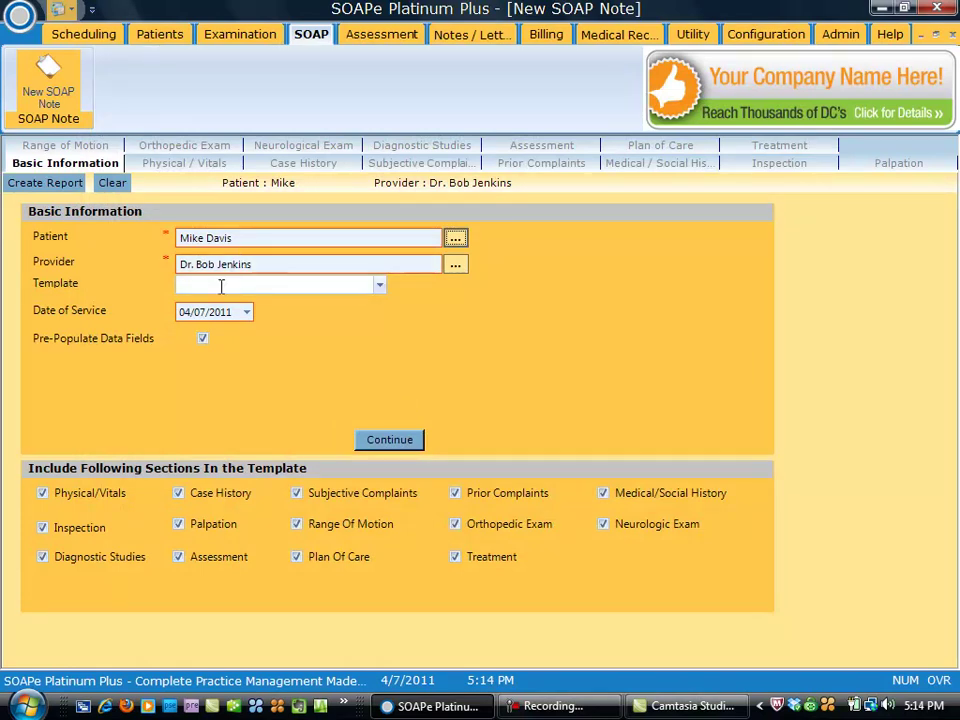
click(247, 312)
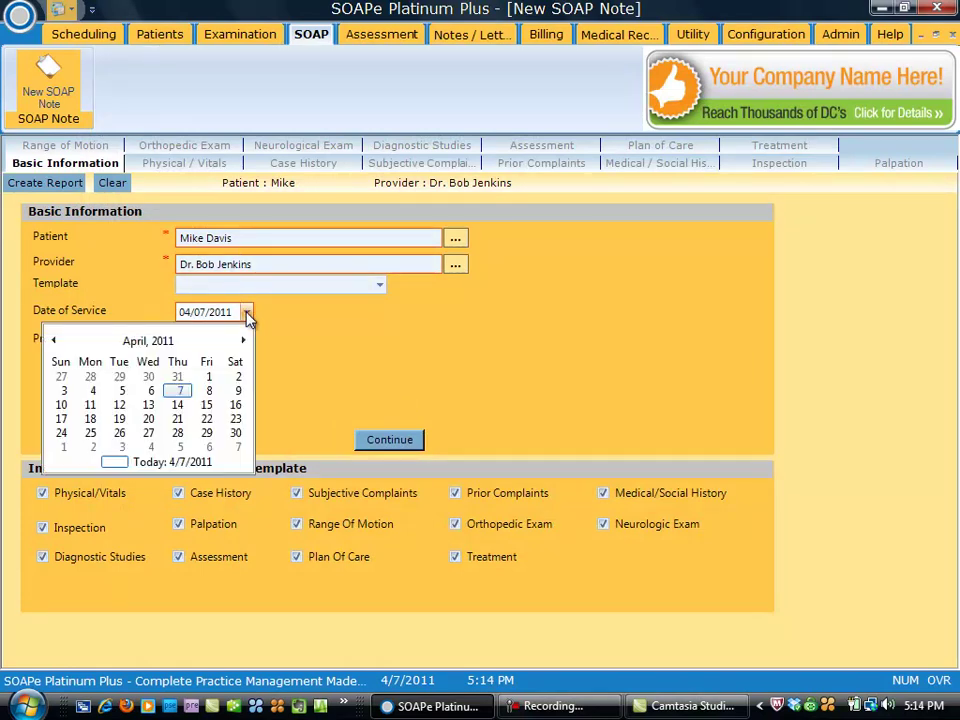
click(122, 398)
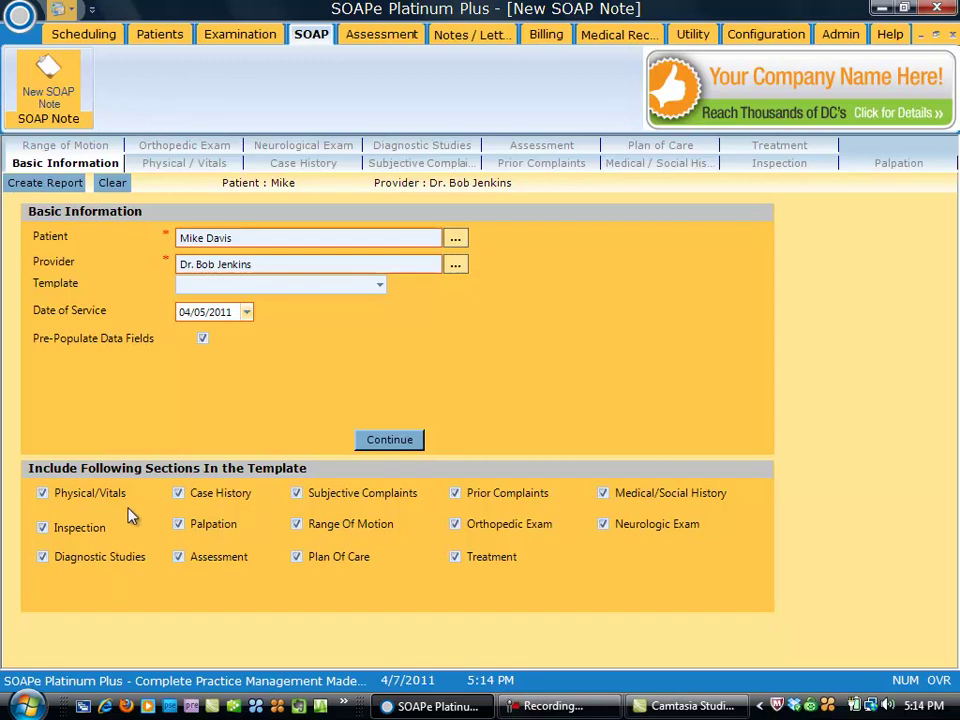
Exclude Physical/Vitals, Inspection, Diagnostic Studies, Range Of Motion, Prior Complaints, Orthopedic Exam, Medical/Social History and Neurologic Exam from the SOAP note and continue.
click(42, 494)
click(42, 527)
click(42, 557)
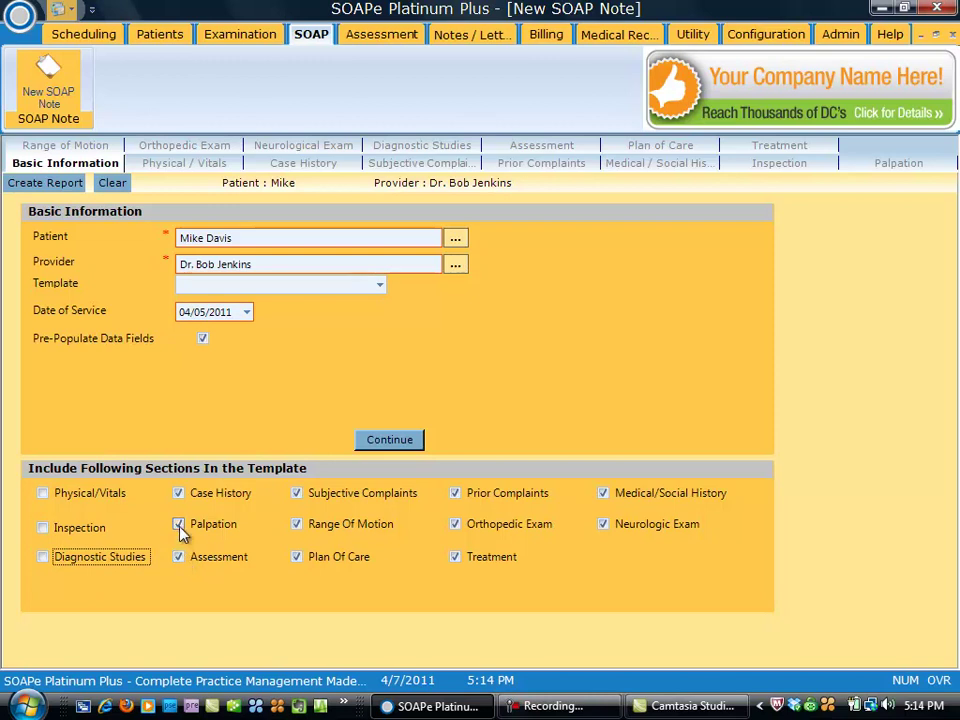
click(298, 527)
click(455, 494)
click(456, 524)
click(603, 493)
click(604, 524)
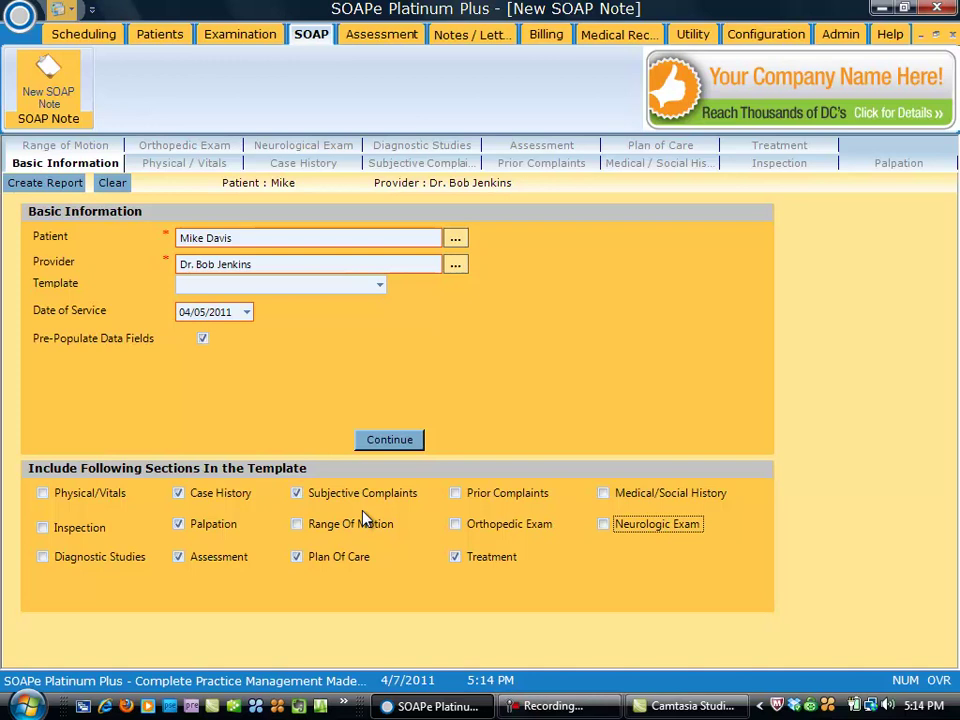
click(398, 443)
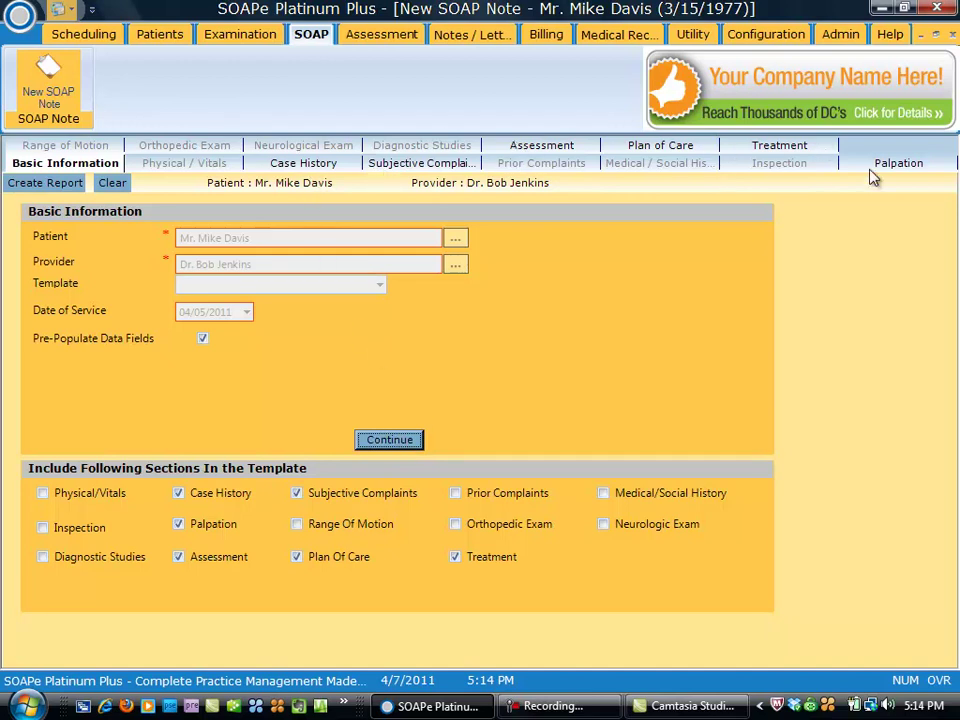
Set the severity of the cervical complaint to 5/10 in the subjective complaints.
click(406, 164)
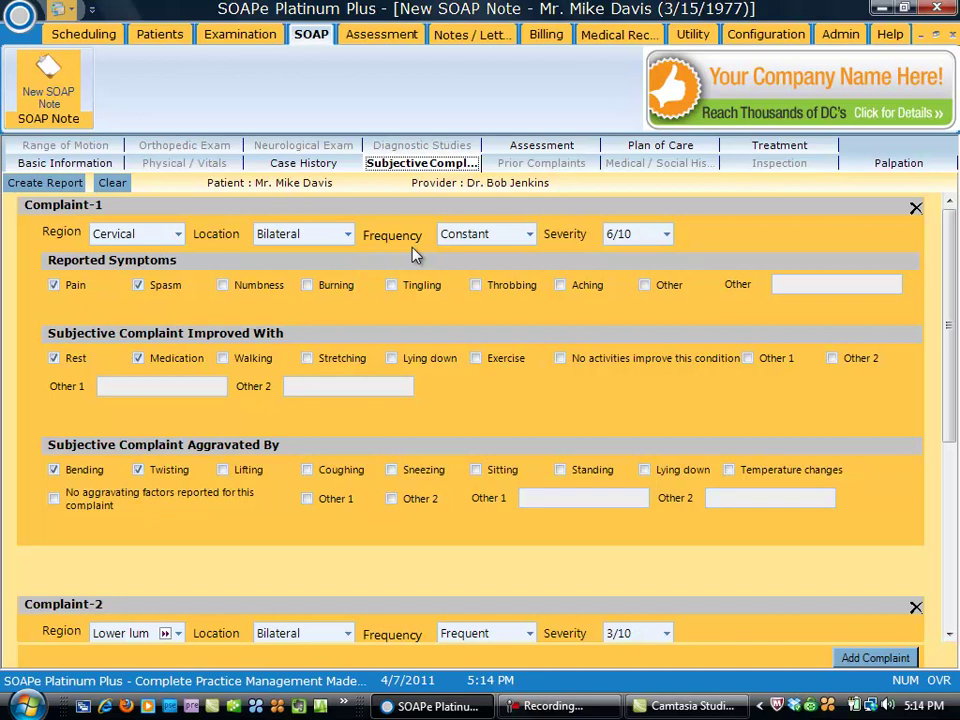
click(668, 236)
click(630, 304)
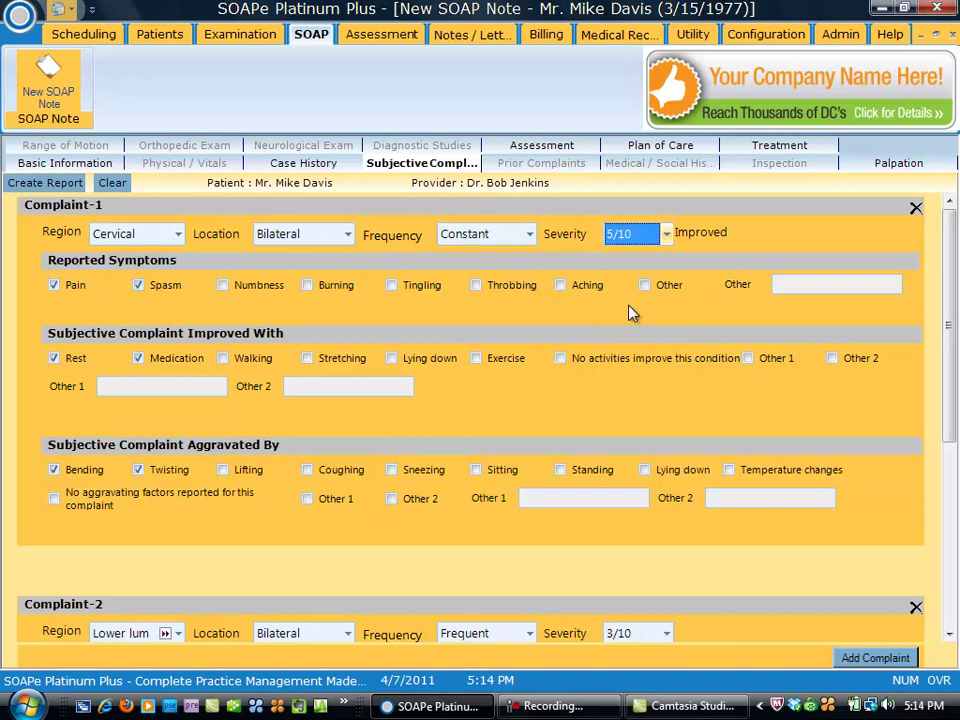
Remove the 99202 new patient exam from the treatment and create the SOAP note report, declining automatic bill generation.
click(790, 148)
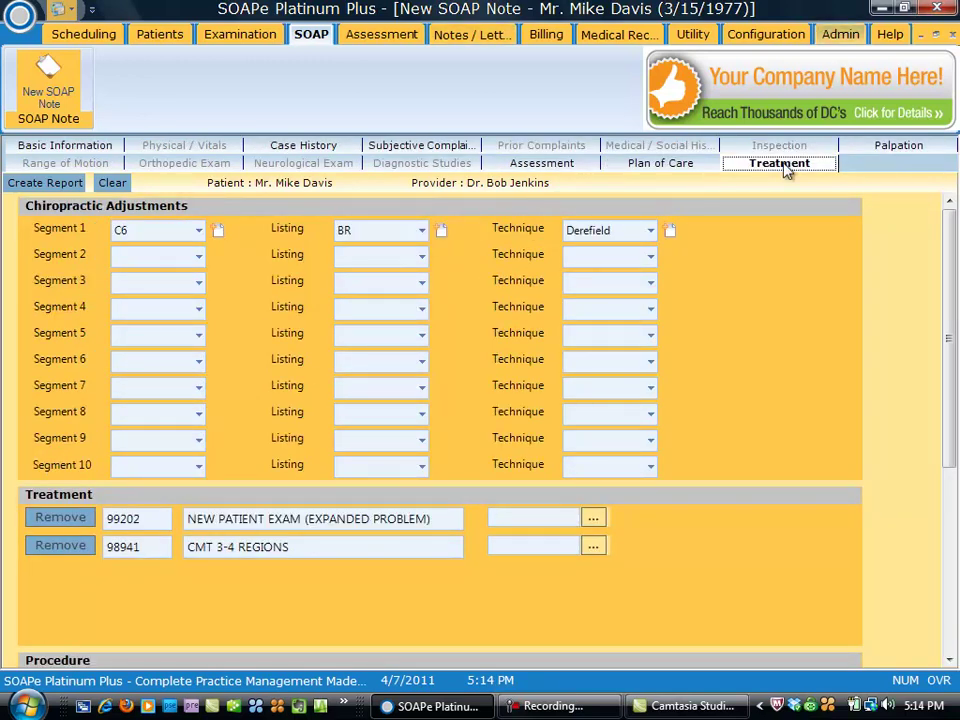
click(61, 519)
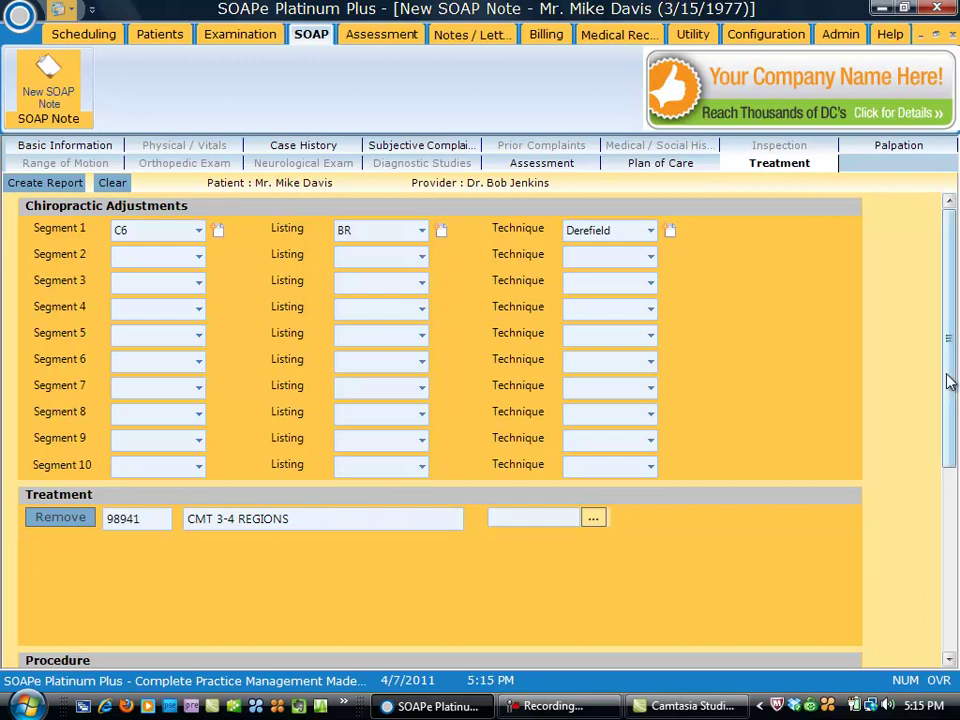
click(46, 188)
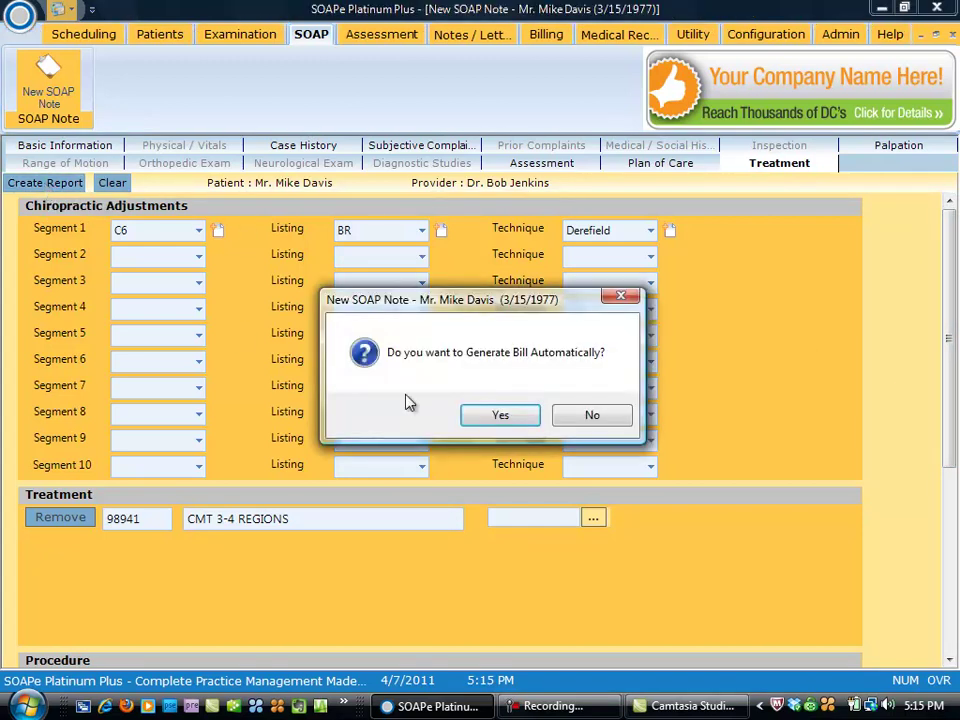
click(617, 420)
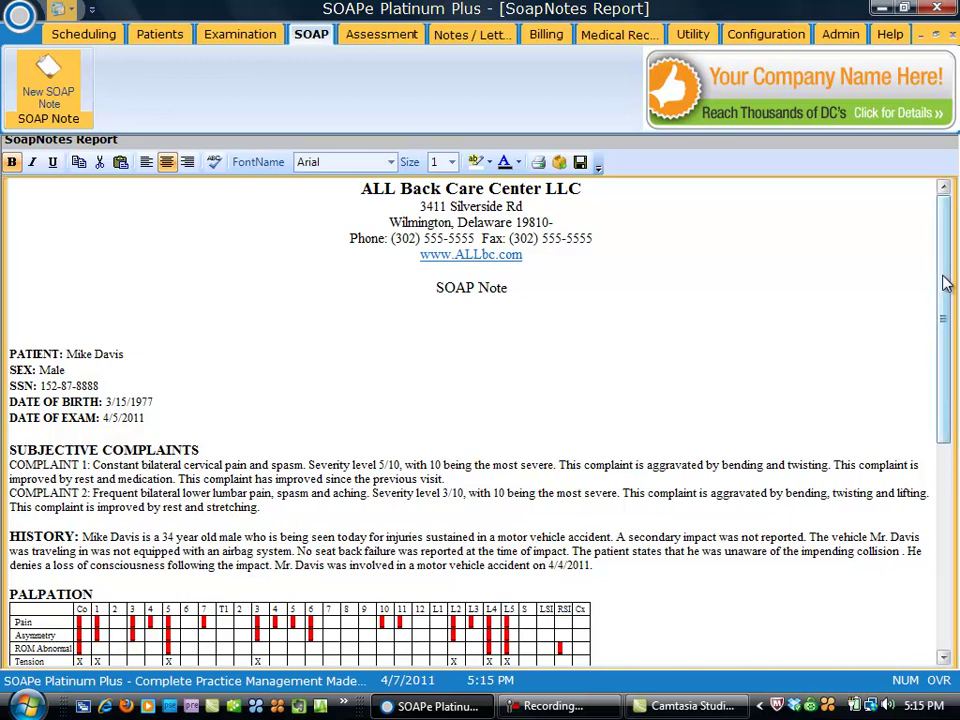
Delete the HISTORY paragraph and the leftover blank line above PALPATION in the SOAP note report.
drag(945, 283, 948, 355)
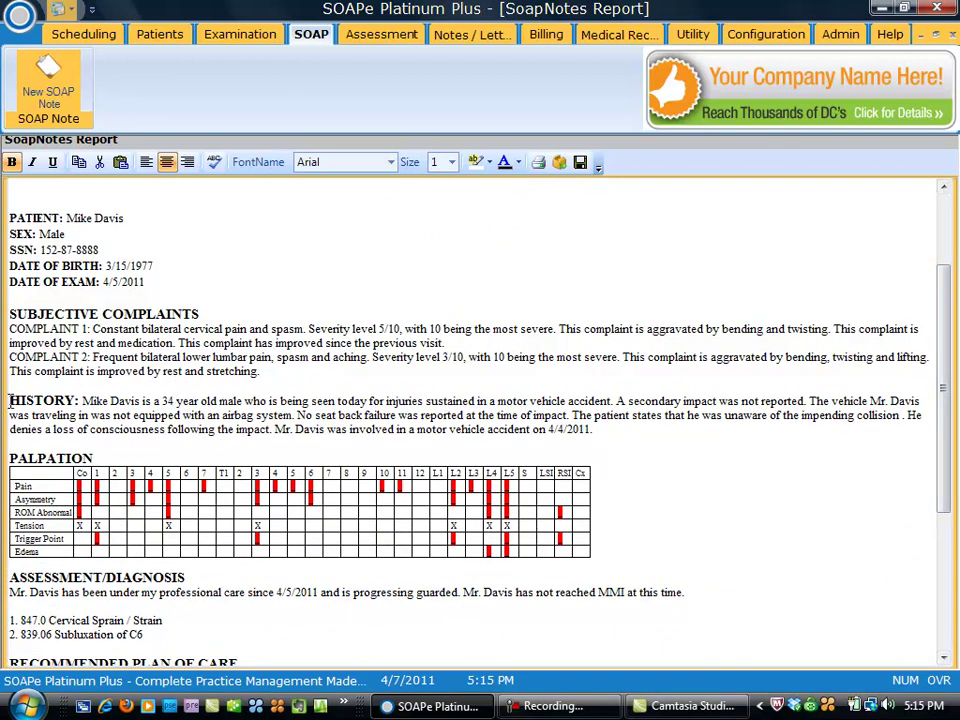
drag(9, 401, 607, 429)
key(Delete)
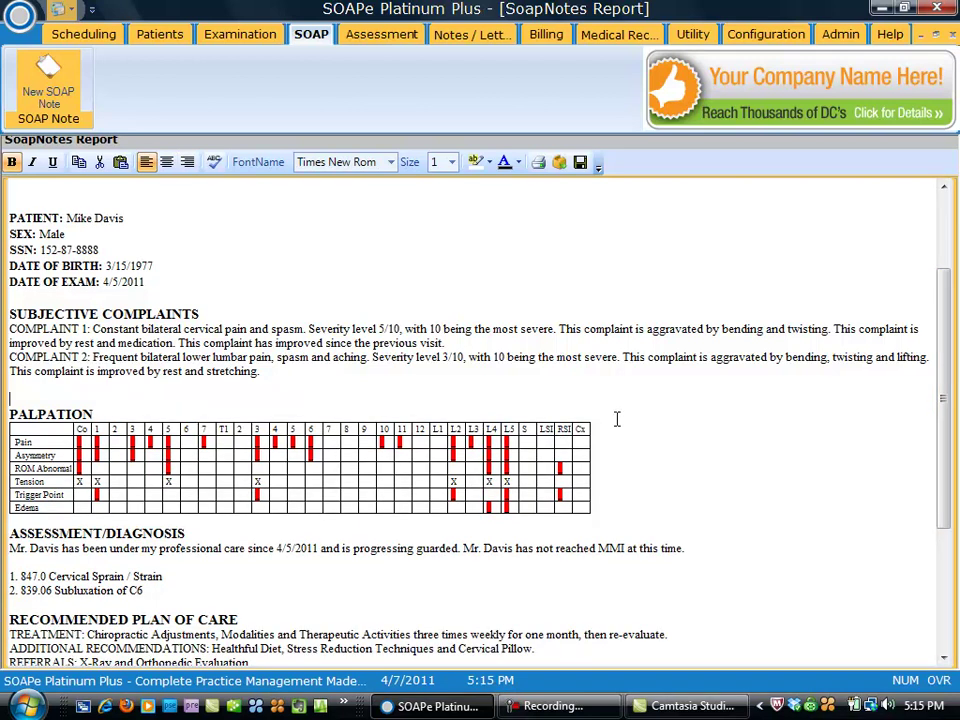
key(Delete)
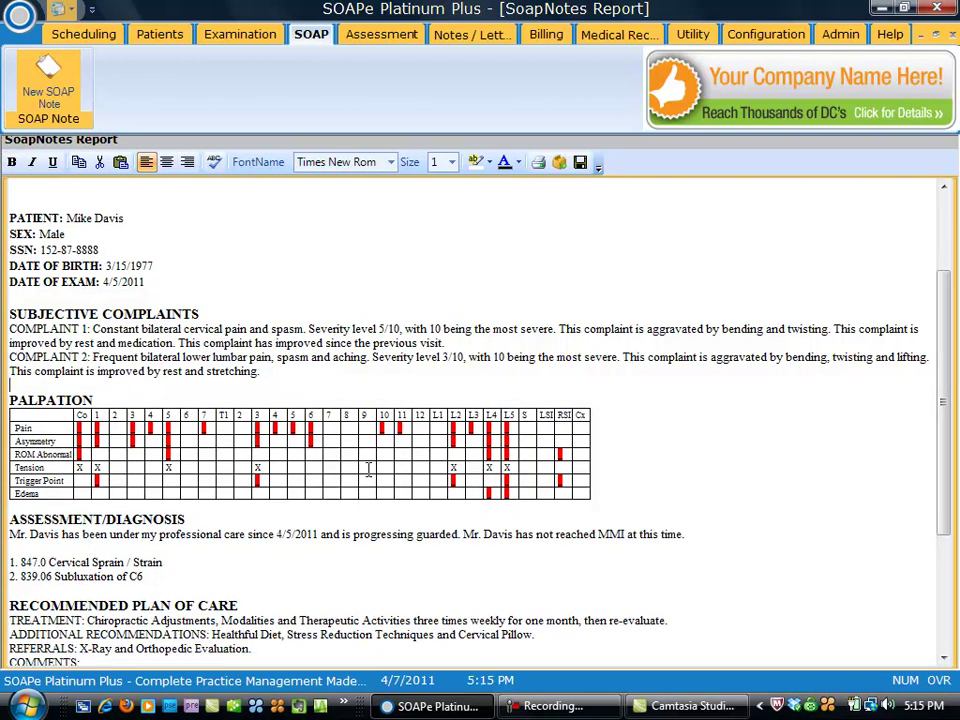
Review the remaining sections of the SOAP note report and save it.
scroll(368, 467, down, 5)
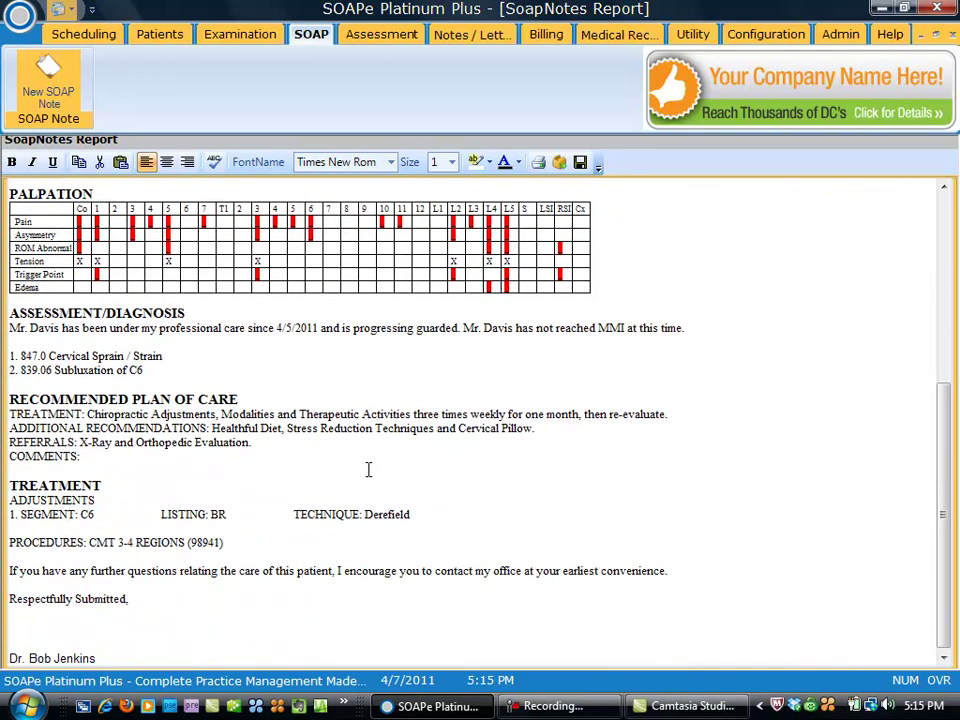
scroll(368, 469, up, 8)
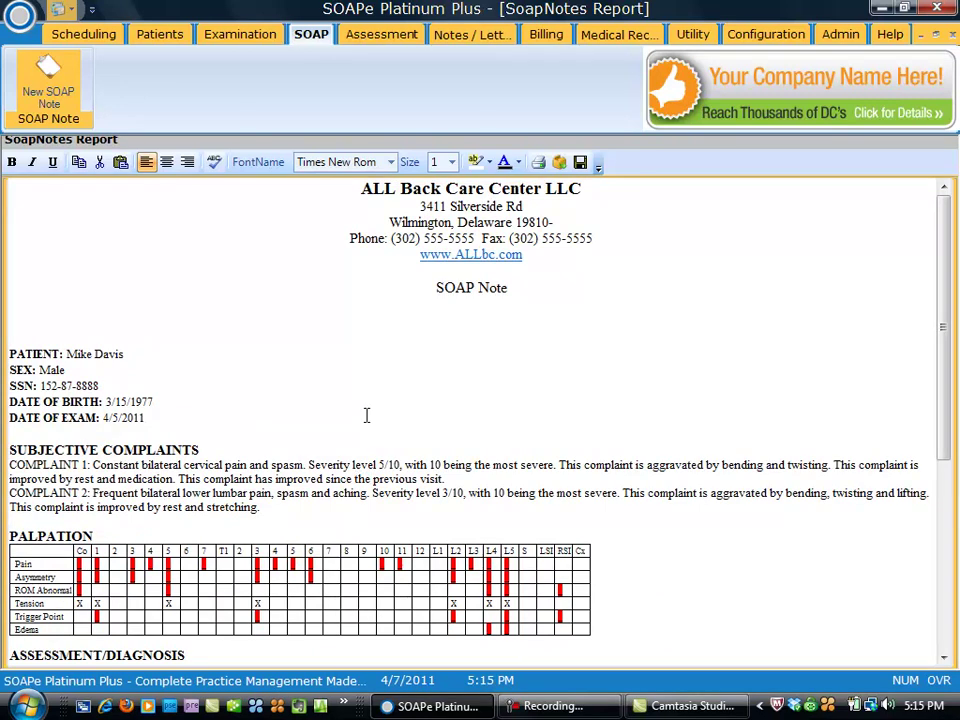
click(582, 165)
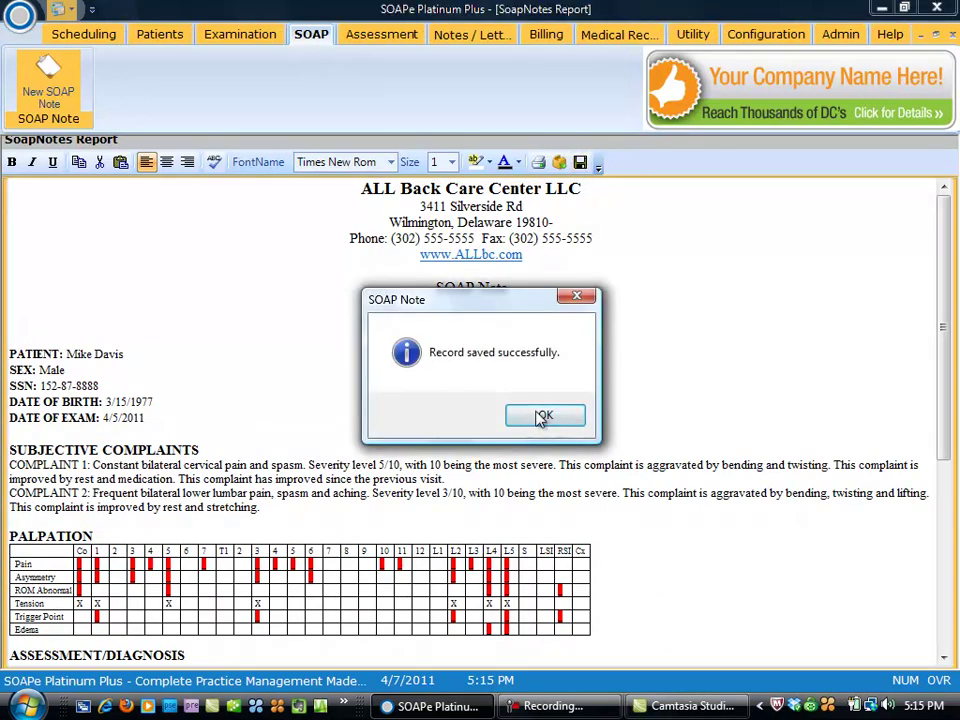
click(537, 420)
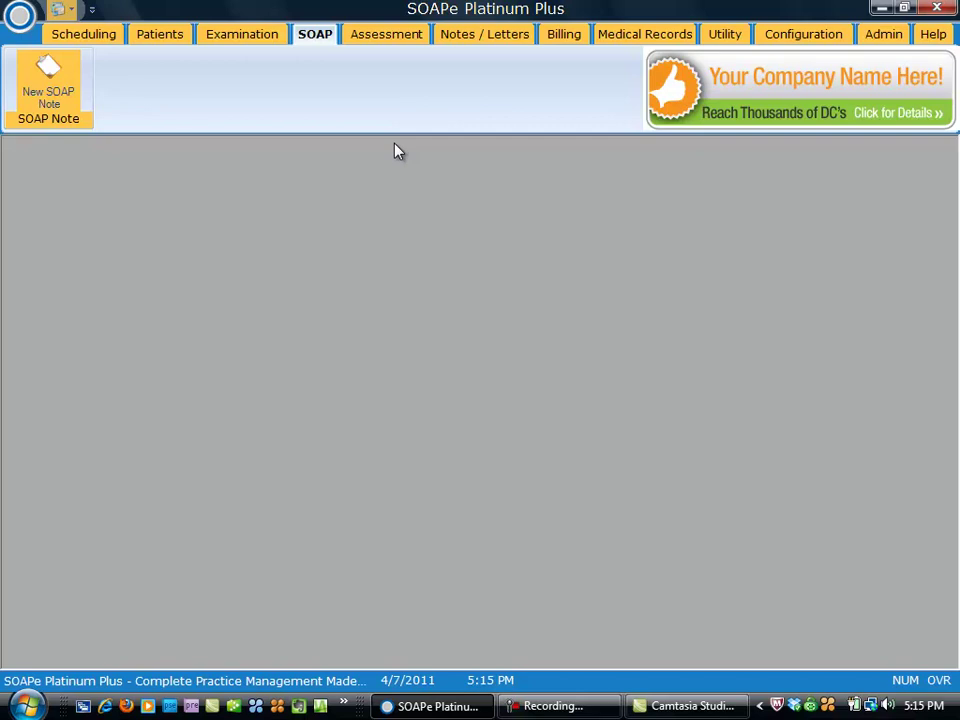
View the available Roland-Morris, Oswestry Disability and Neck Disability assessment questionnaires.
click(395, 38)
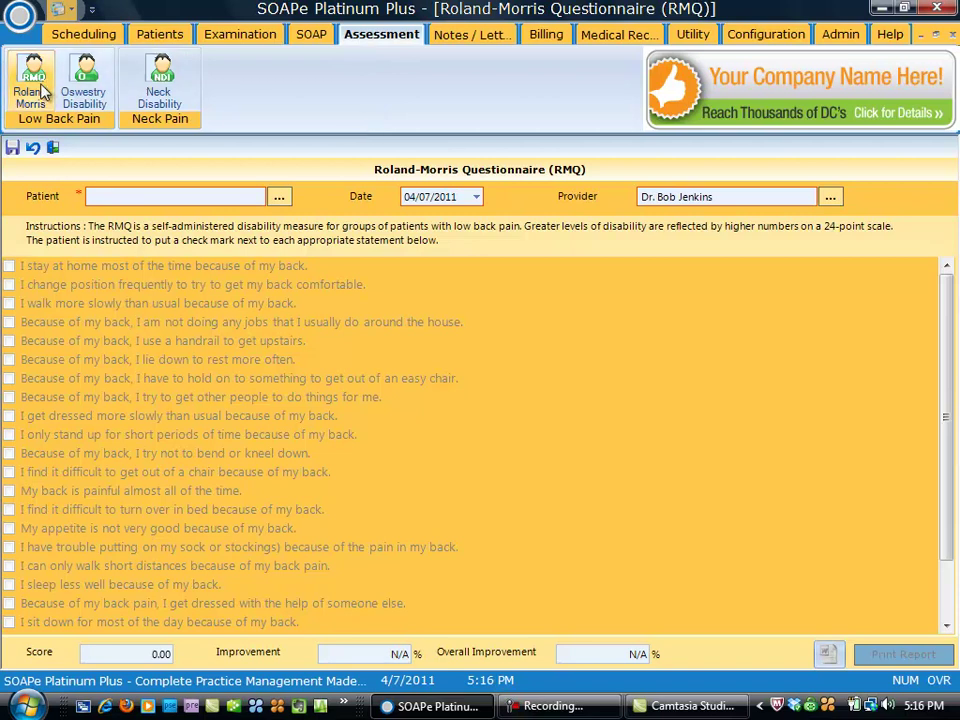
click(93, 90)
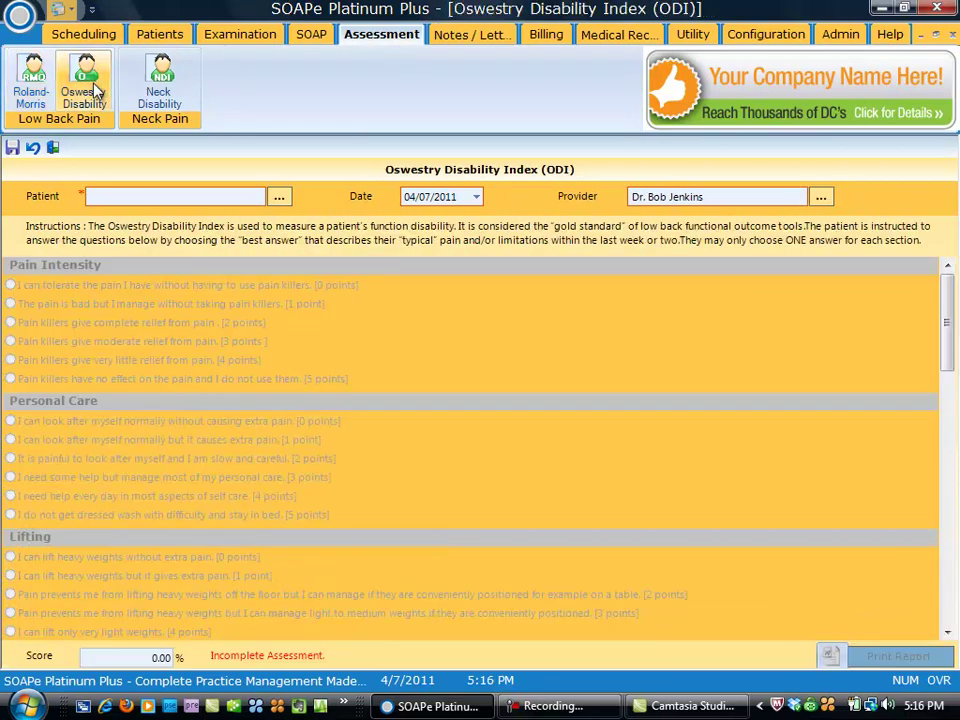
click(183, 100)
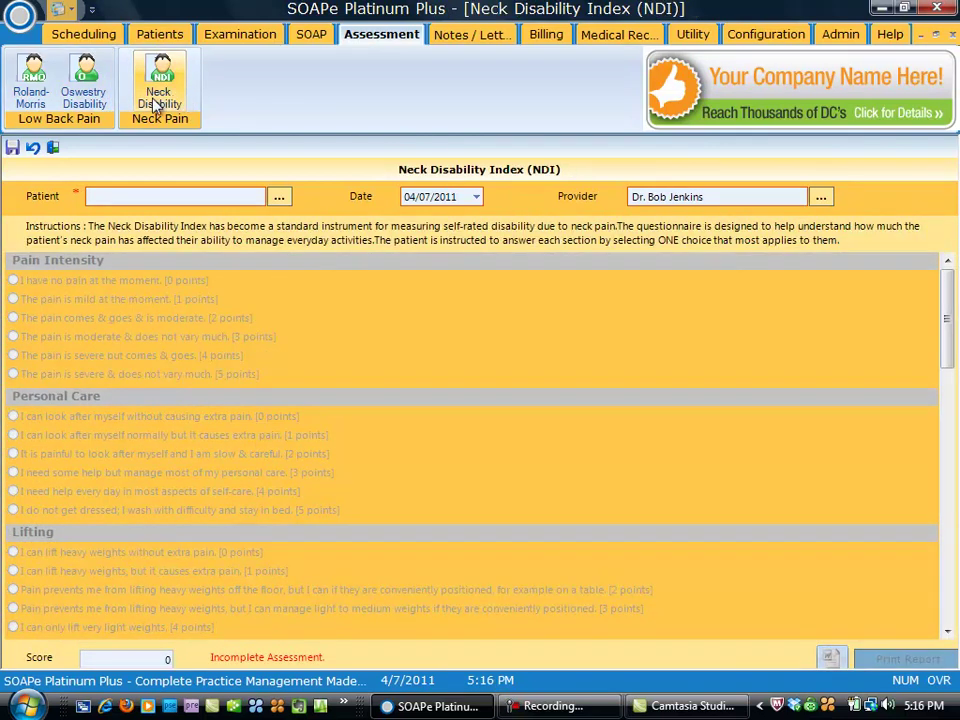
Start a Roland-Morris questionnaire for the motor vehicle accident patient with two total visits, dated 04/05/2011.
click(33, 100)
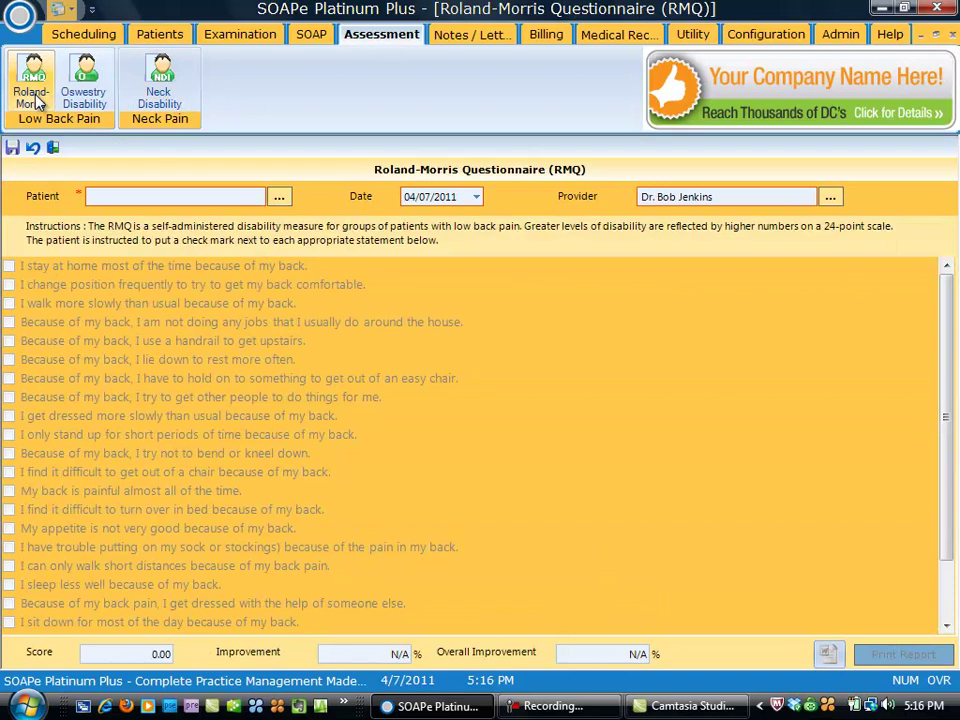
click(280, 199)
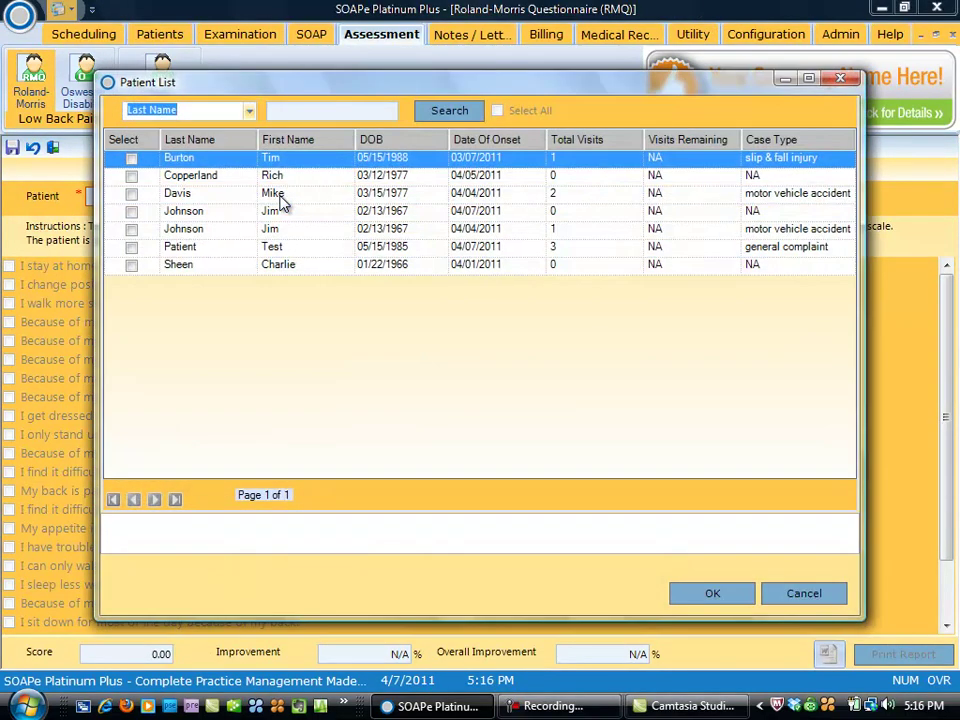
click(131, 195)
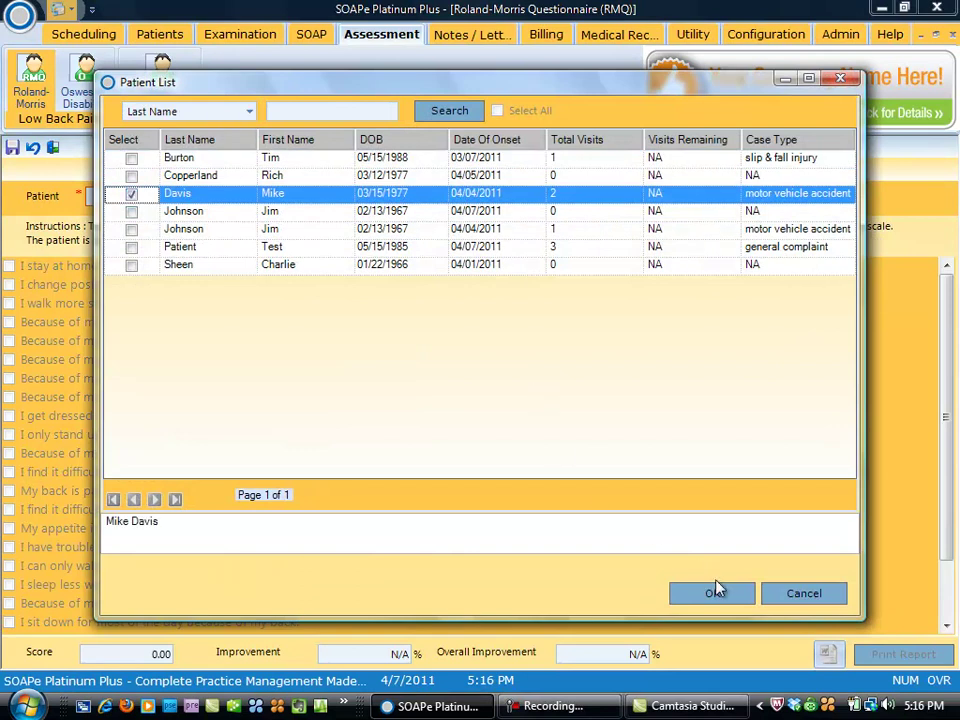
click(712, 594)
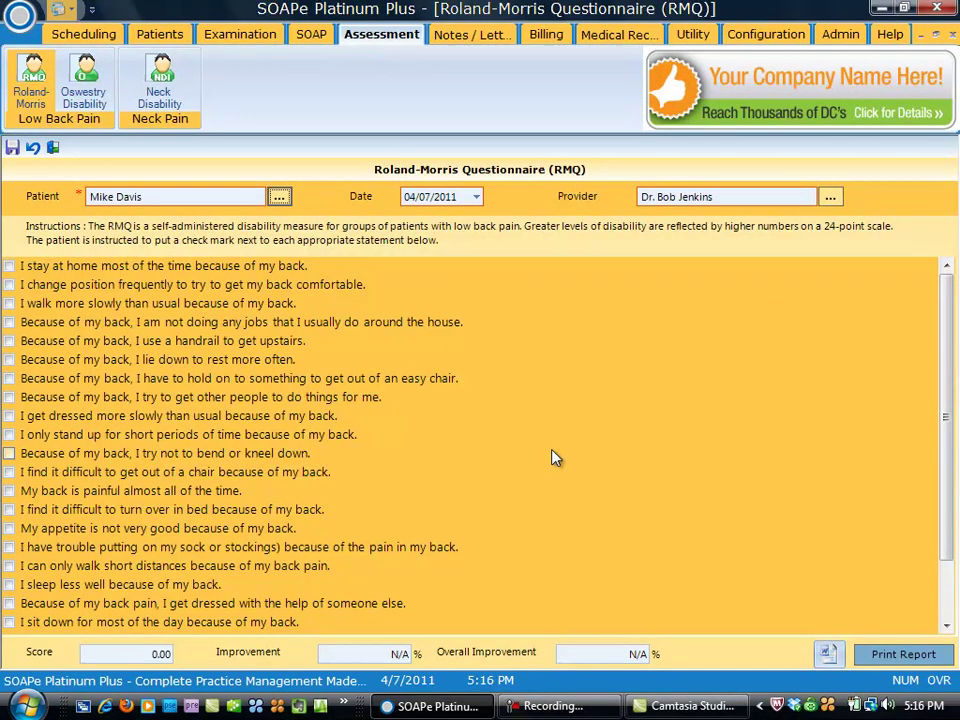
click(477, 198)
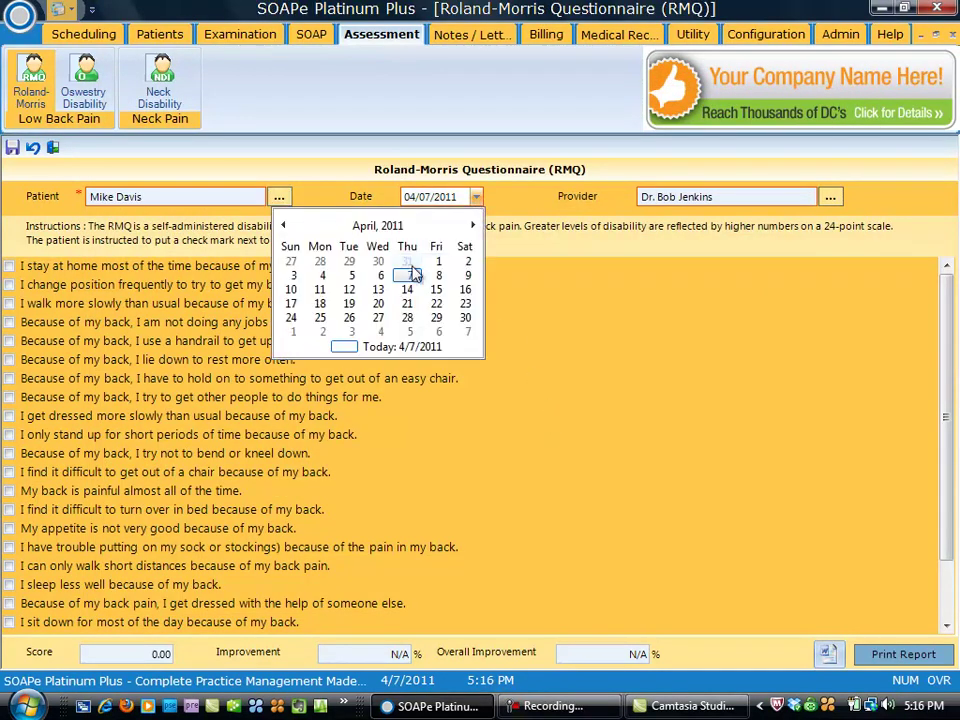
click(350, 276)
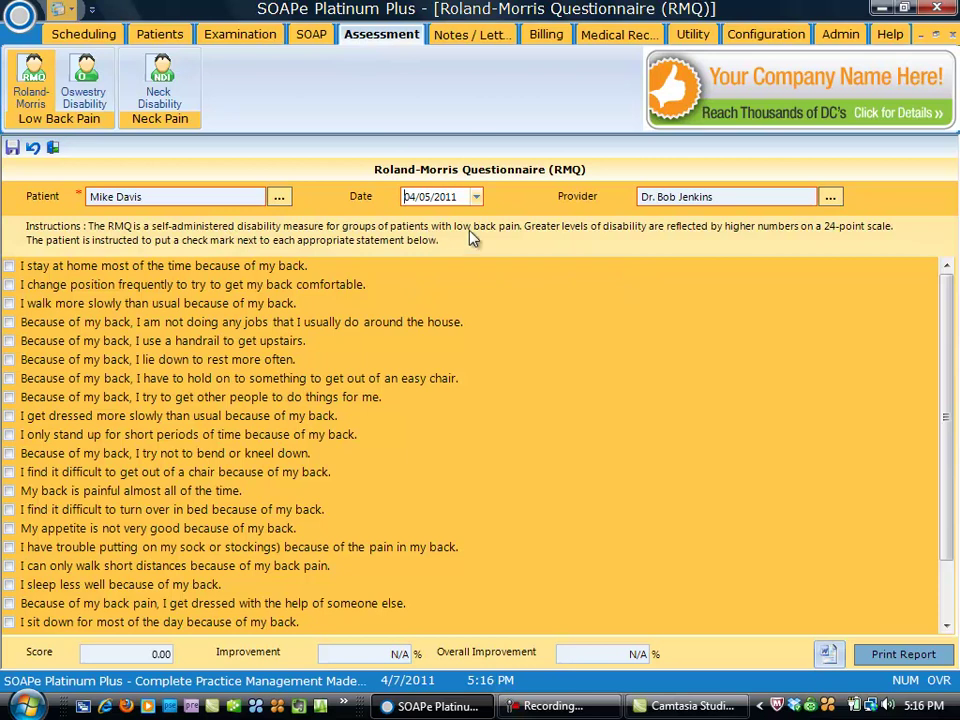
Check the statements on staying home, not doing usual jobs, holding on to leave easy chairs, difficulty leaving chairs, putting on socks, and avoiding heavy jobs.
click(10, 267)
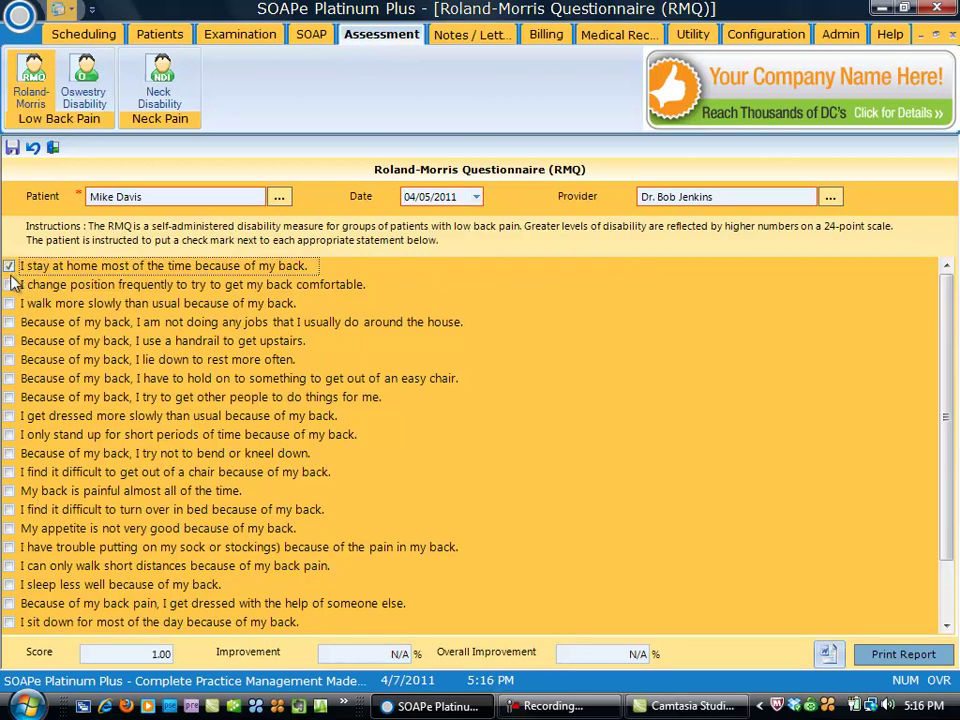
click(10, 322)
click(10, 379)
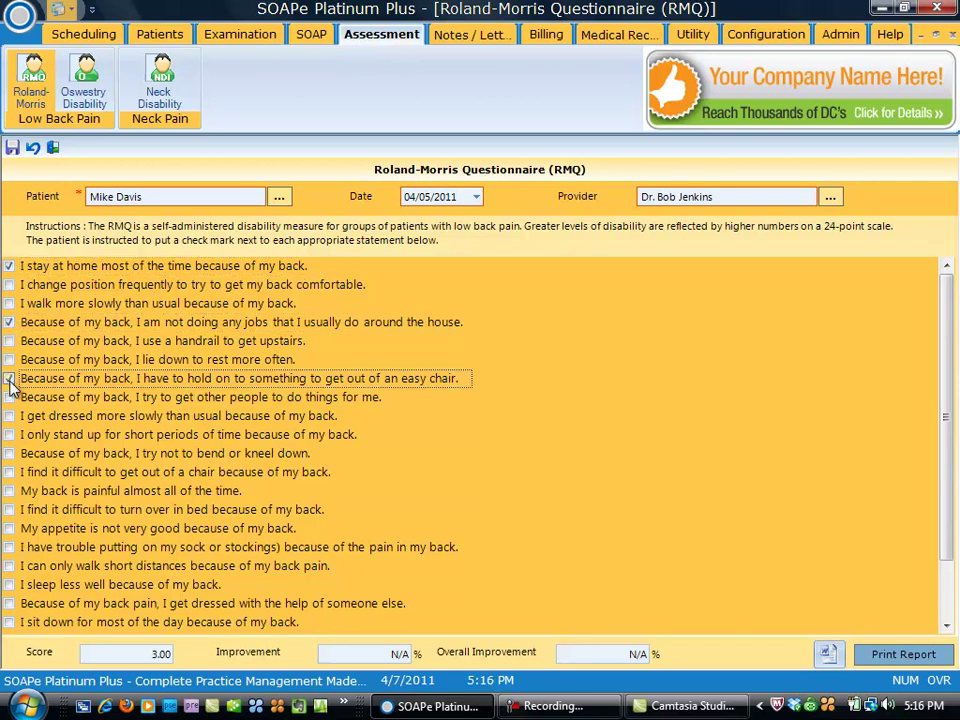
click(10, 473)
click(9, 547)
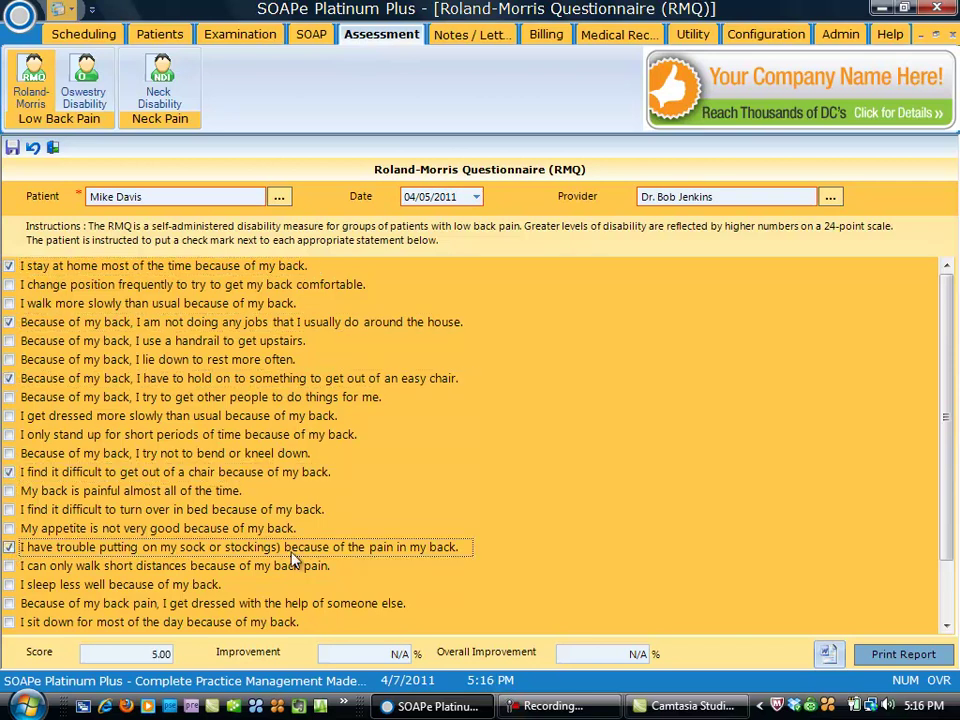
drag(951, 479, 945, 540)
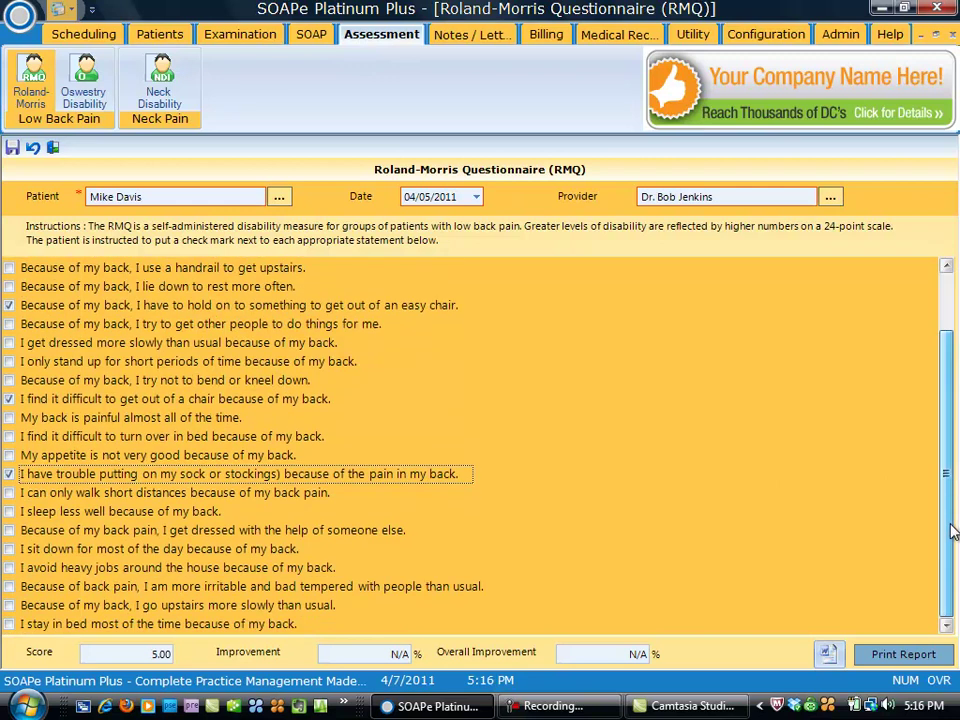
click(10, 568)
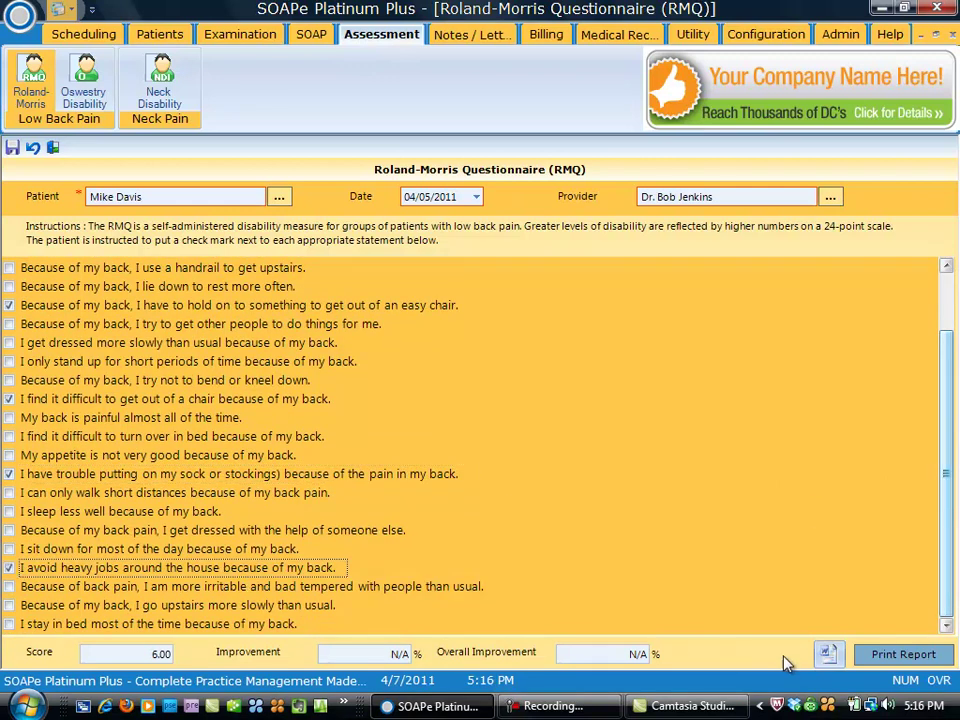
Save the completed Roland-Morris questionnaire with its print report and review the previewed answers, score and improvement figures.
click(903, 655)
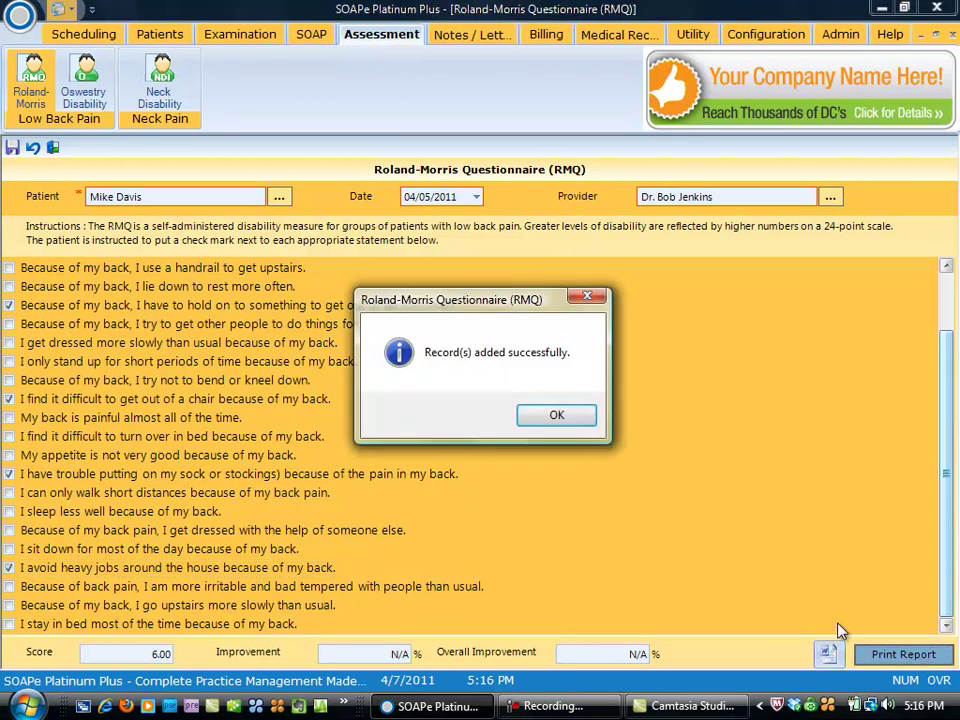
click(574, 418)
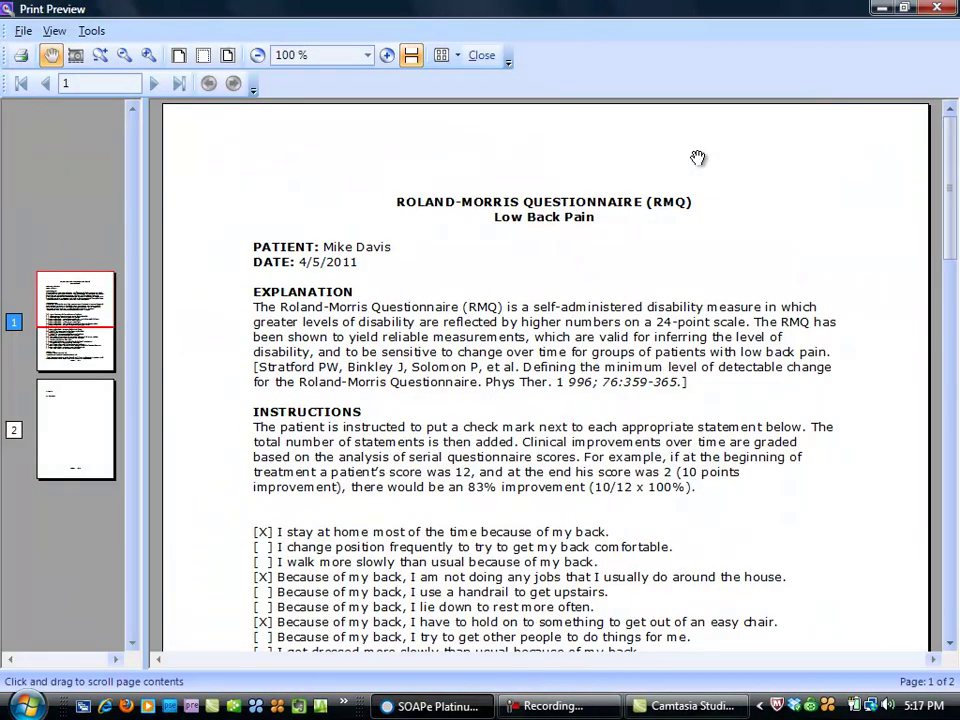
click(698, 161)
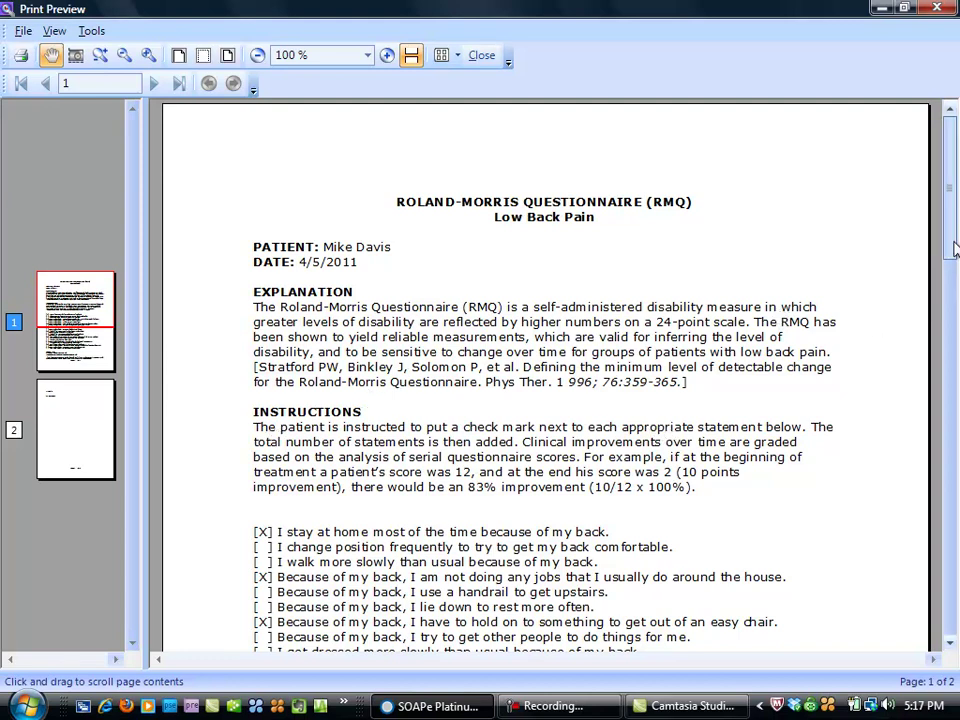
drag(953, 249, 955, 384)
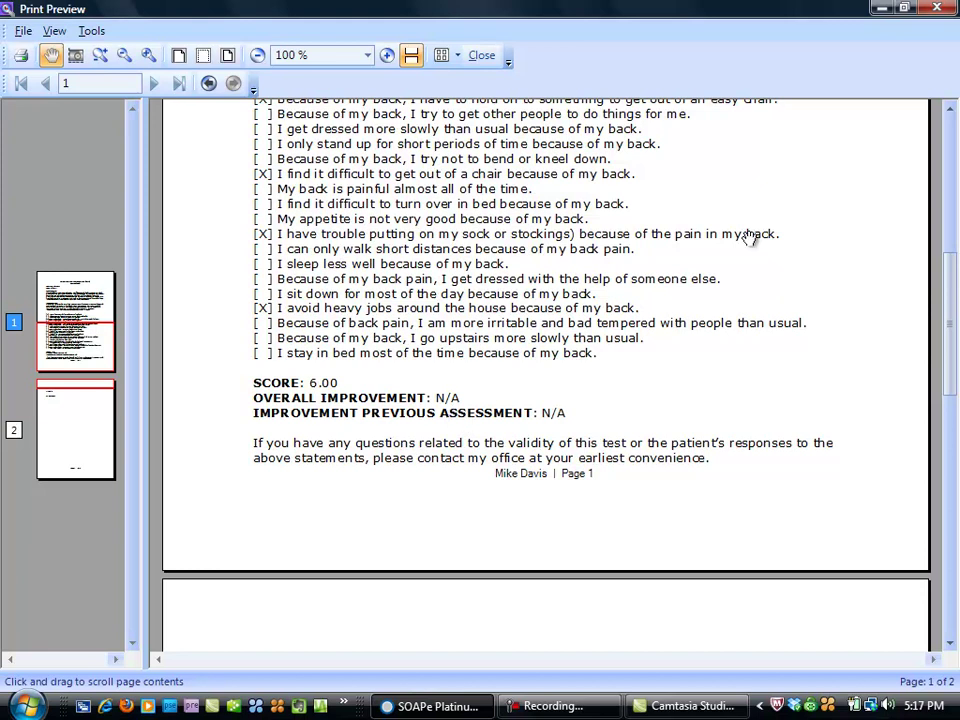
drag(953, 291, 953, 191)
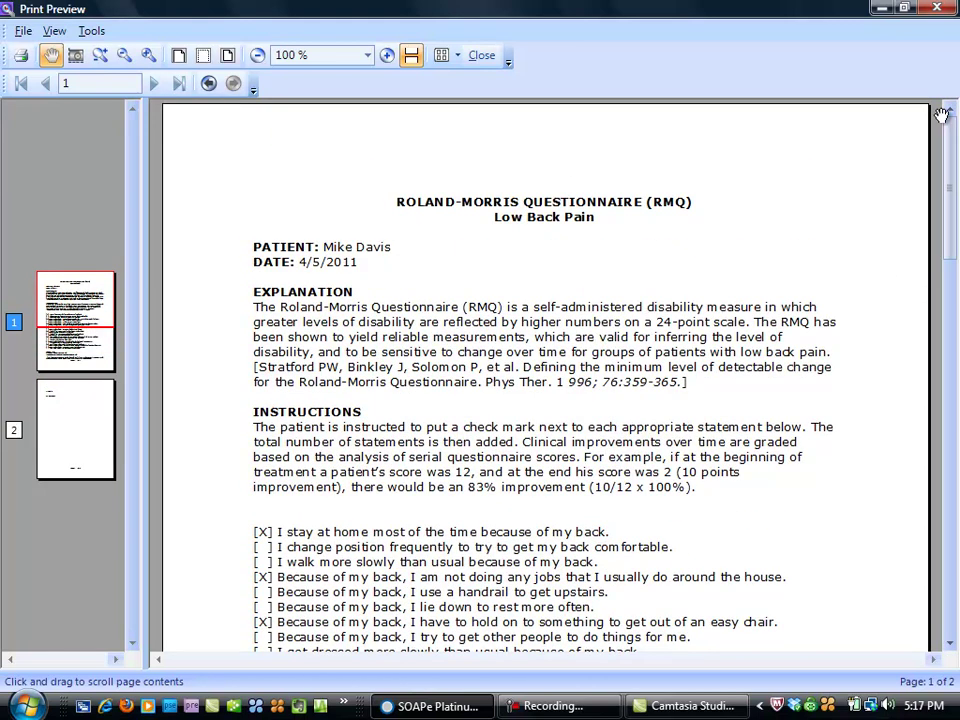
Start an Oswestry Disability Index for the motor vehicle accident patient with two total visits, dated 04/05/2011.
click(938, 9)
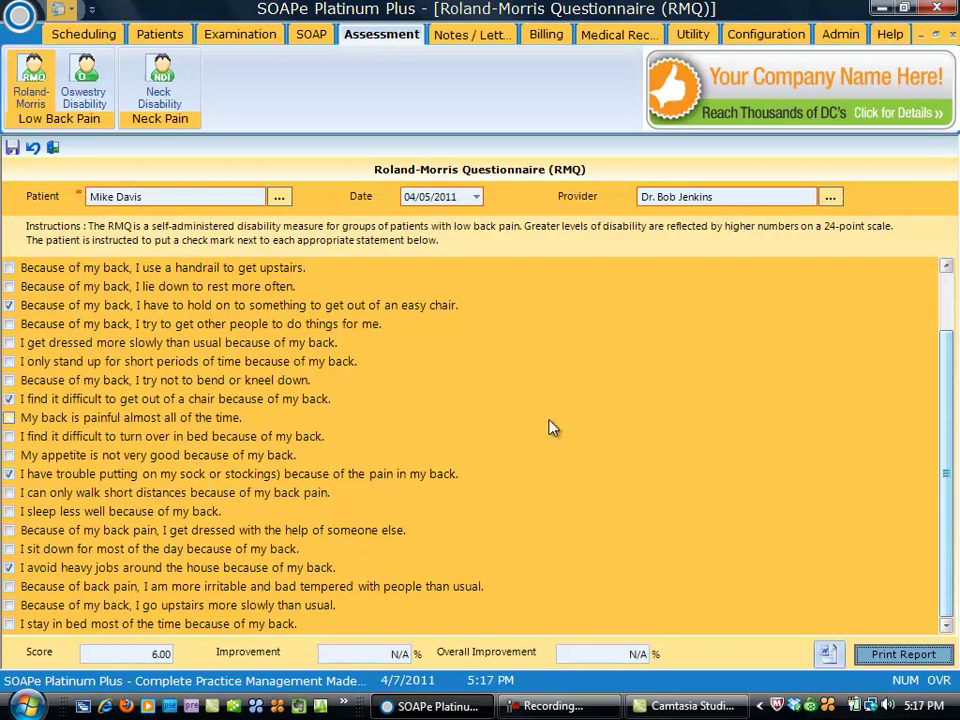
click(78, 72)
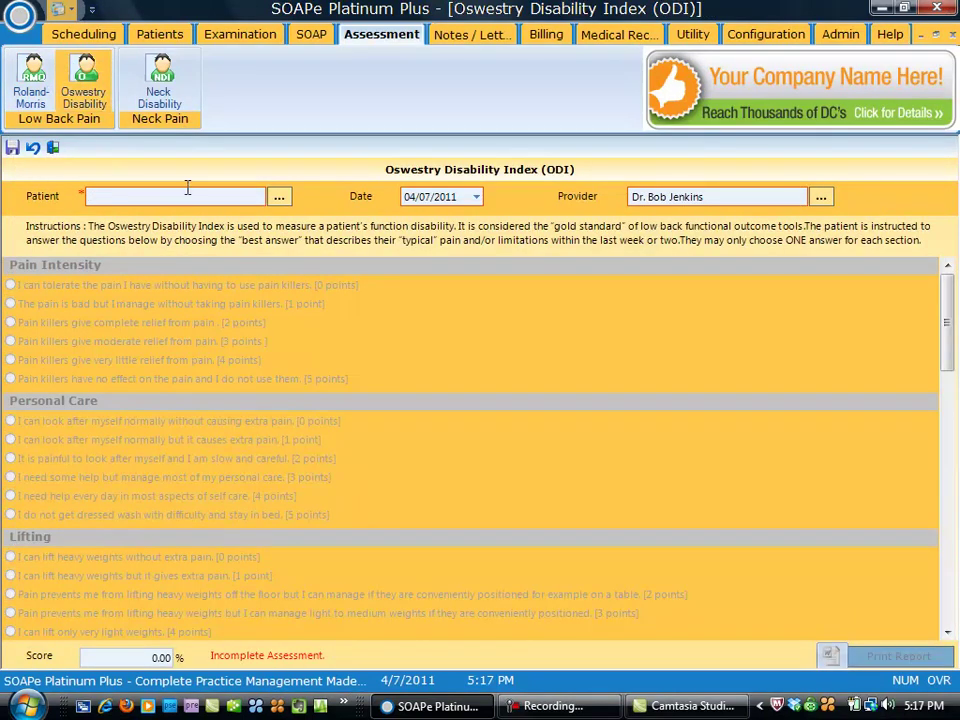
click(279, 196)
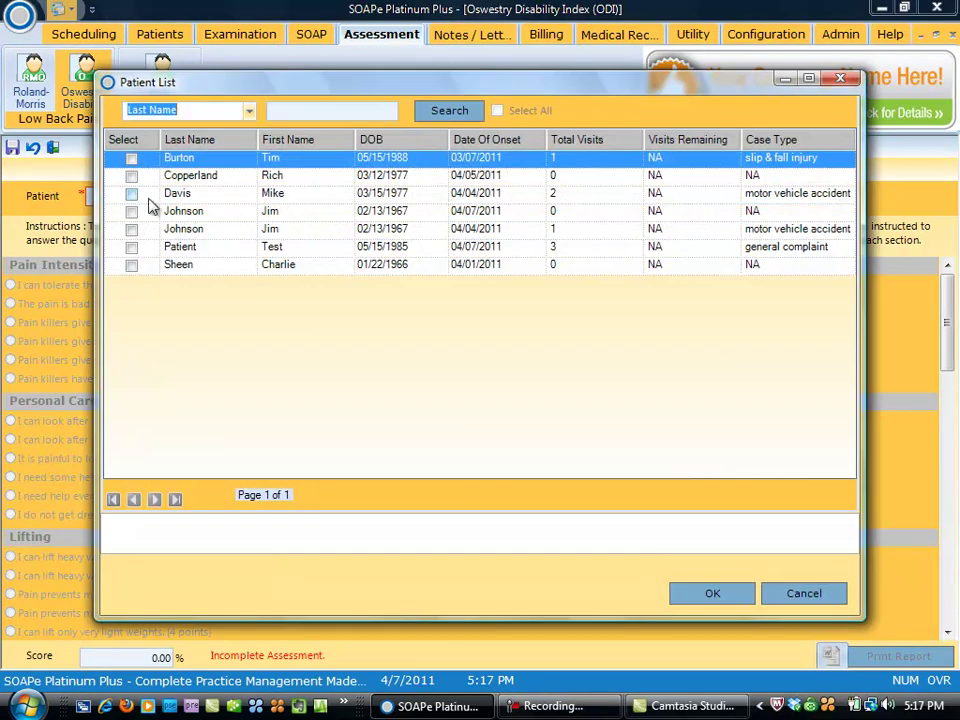
click(131, 193)
click(714, 594)
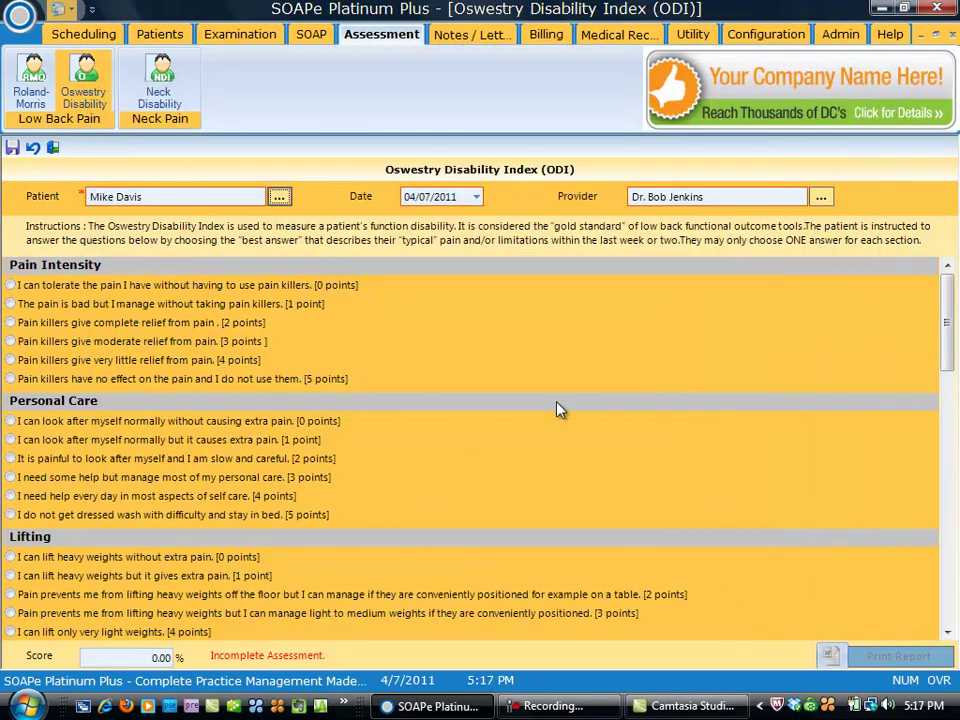
click(476, 199)
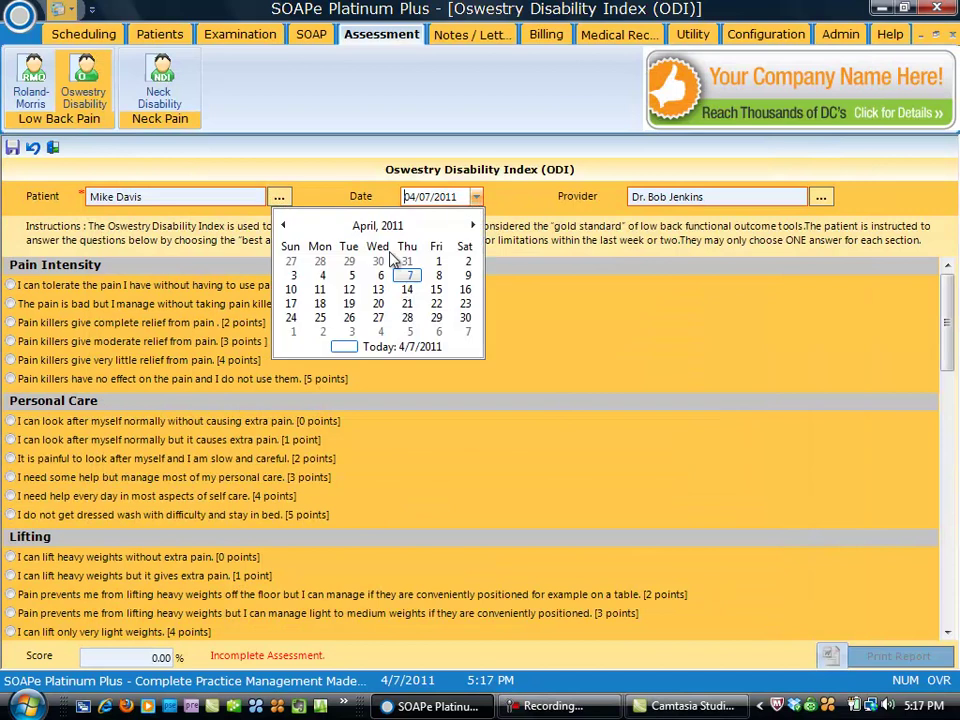
click(354, 274)
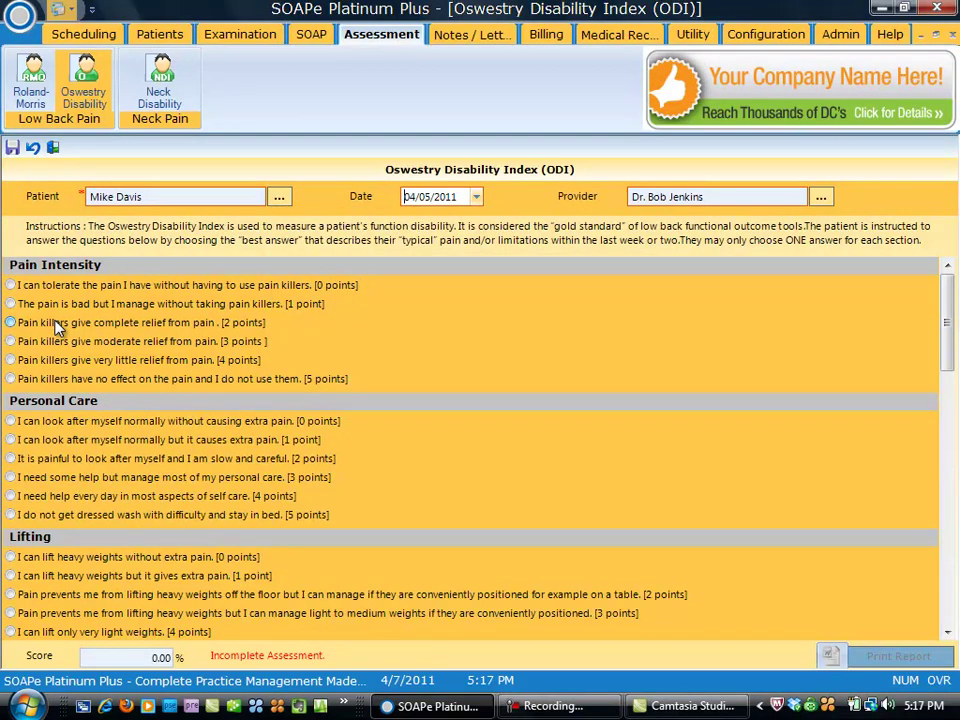
Answer every Oswestry section, including complete relief from pain killers, extra pain with personal care and lifting, normal social life, and journeys over 2 hours.
click(10, 304)
click(11, 322)
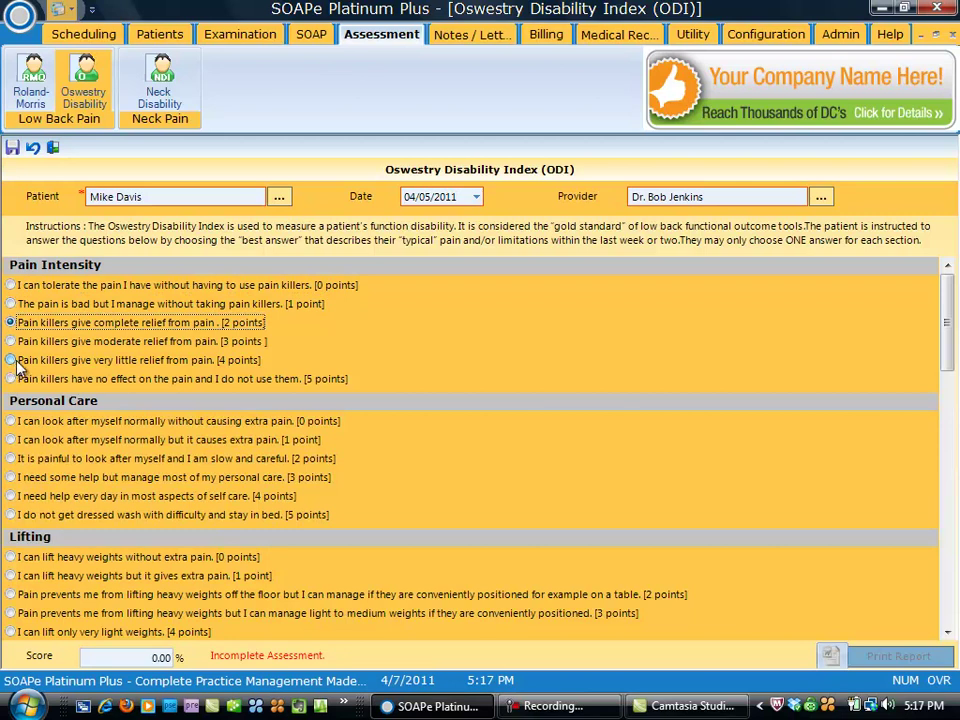
click(11, 440)
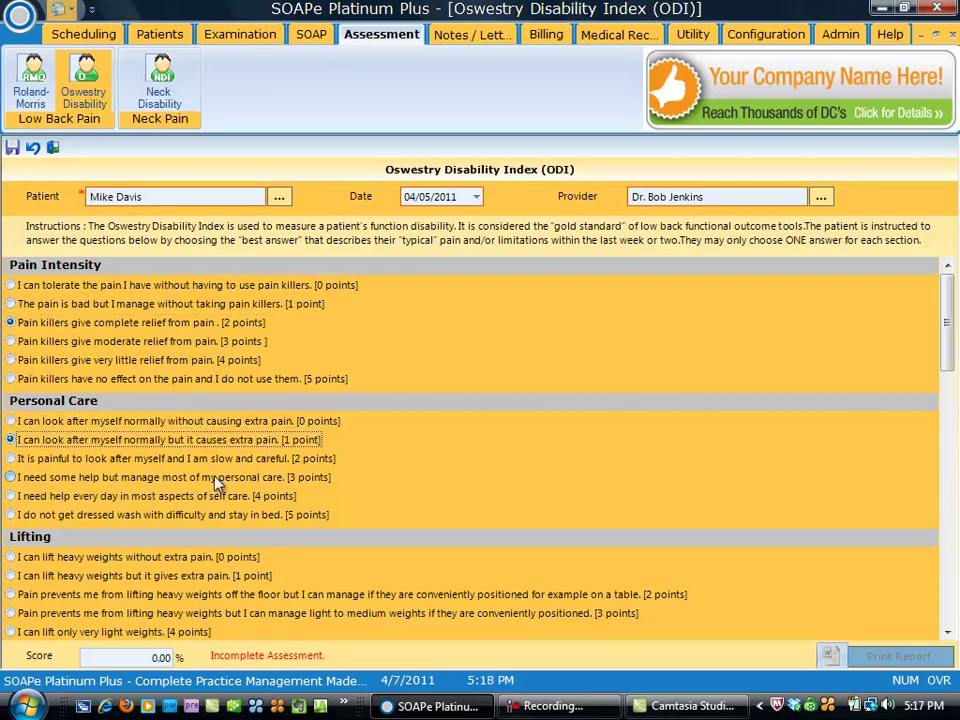
click(11, 557)
drag(939, 326, 945, 354)
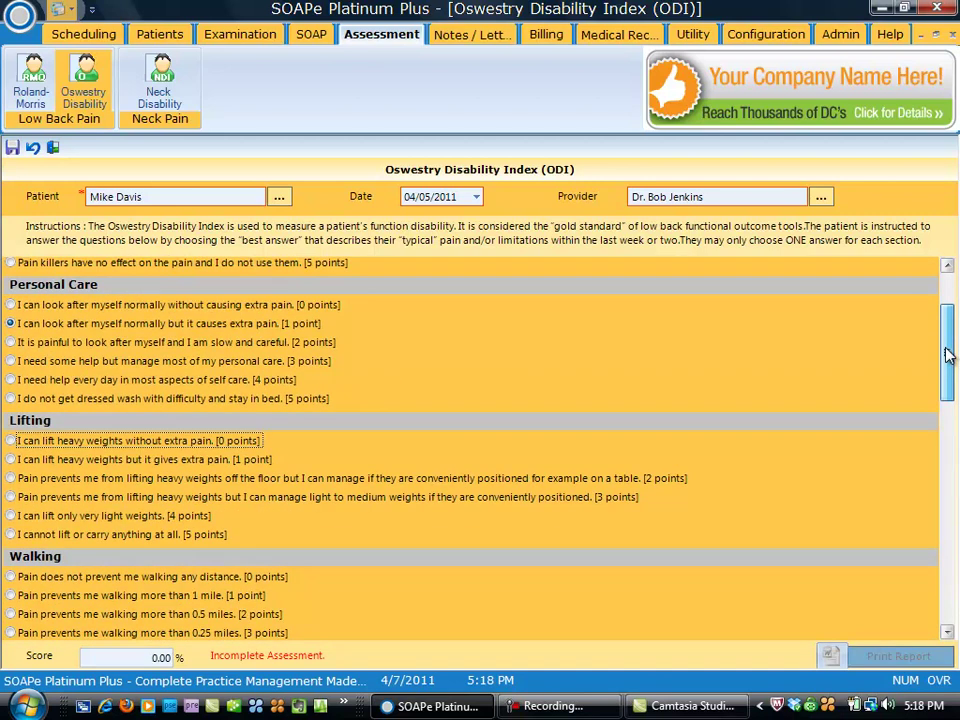
click(11, 460)
click(11, 576)
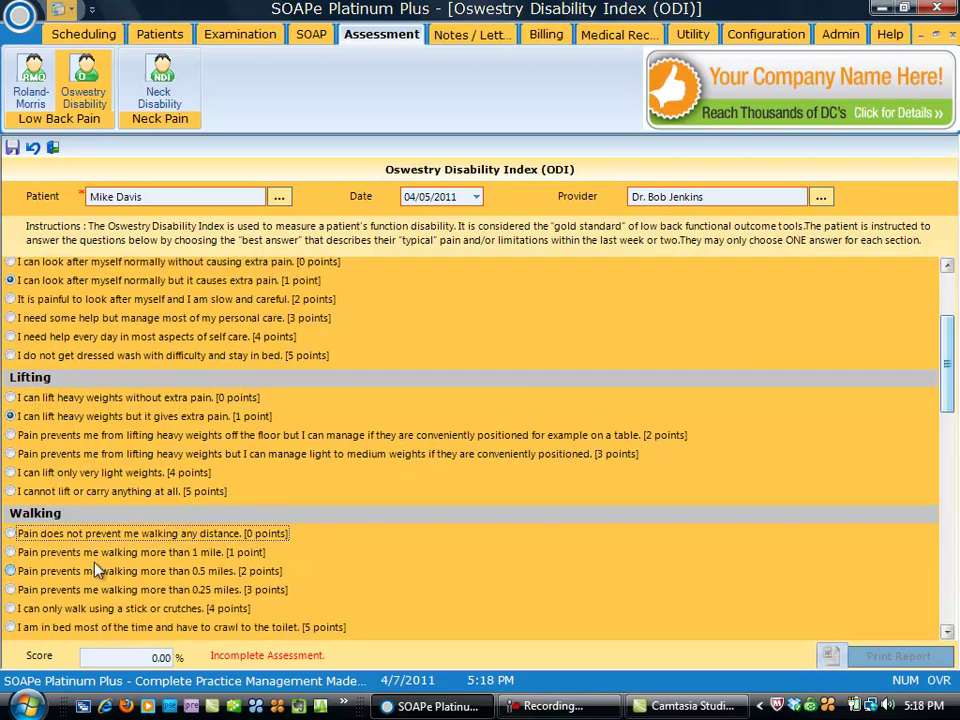
drag(945, 400, 940, 575)
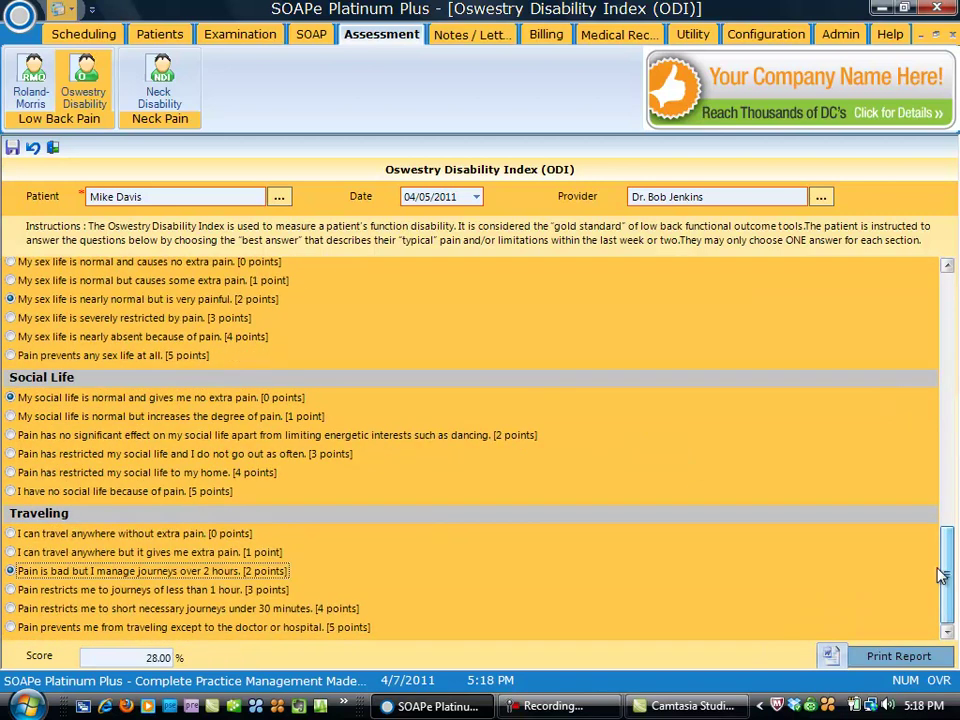
Save the completed Oswestry assessment with its print report and review the previewed score against the disability percentage ranges.
click(900, 660)
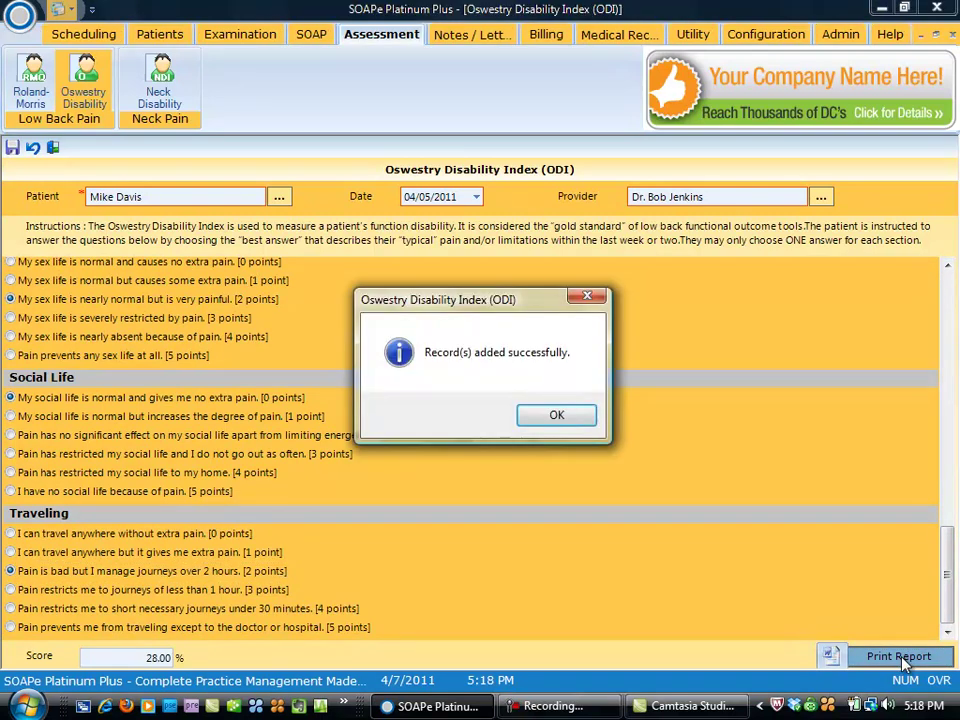
click(564, 417)
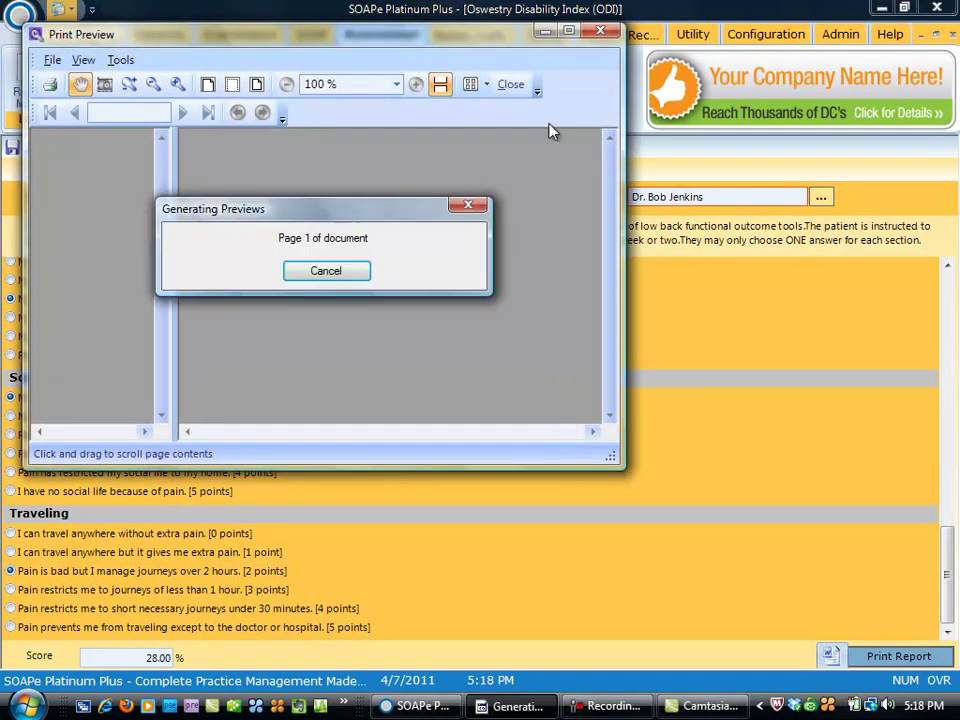
click(568, 33)
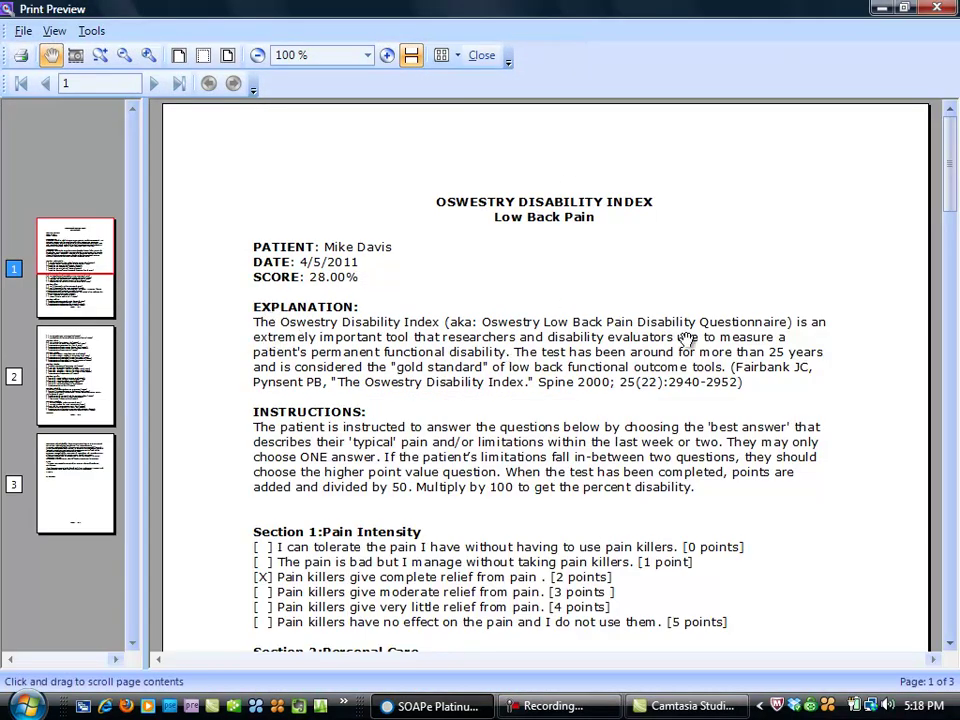
drag(950, 210, 932, 536)
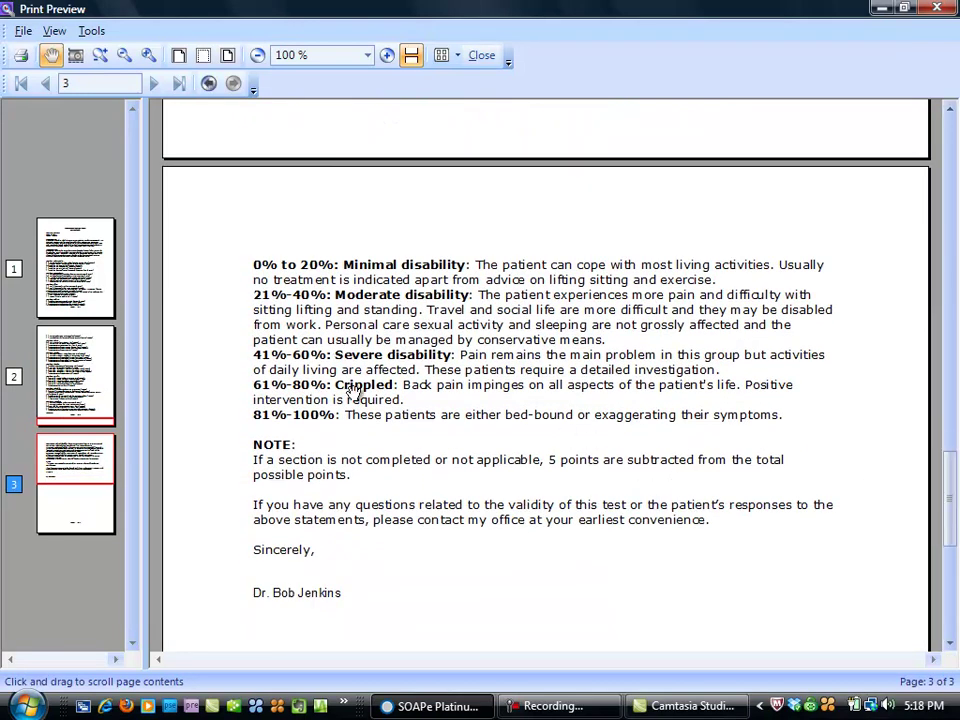
drag(952, 512, 949, 189)
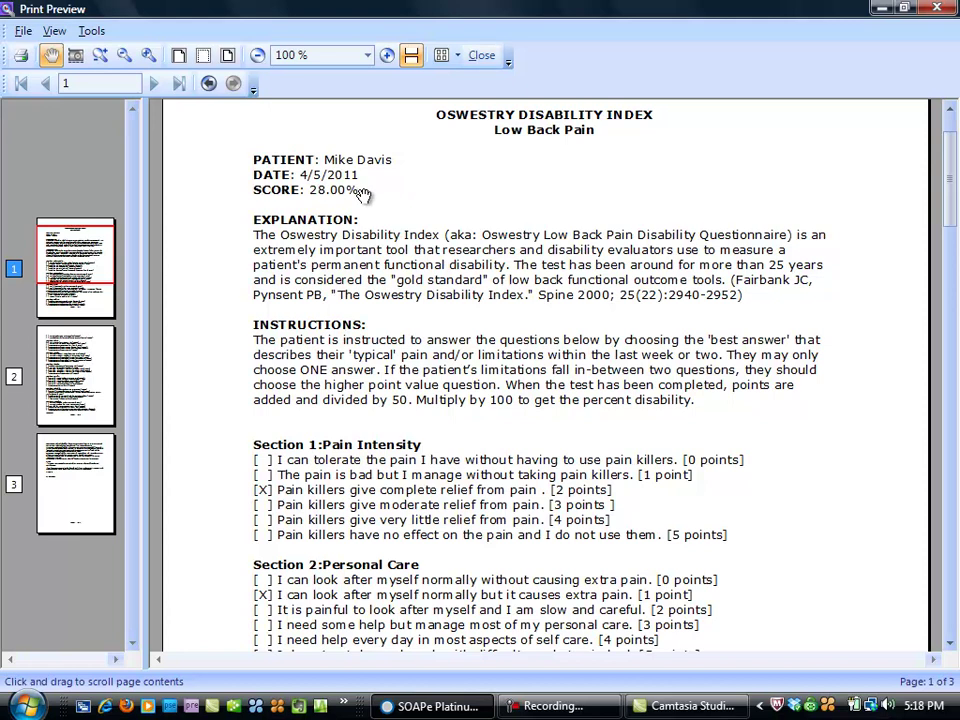
drag(951, 180, 957, 484)
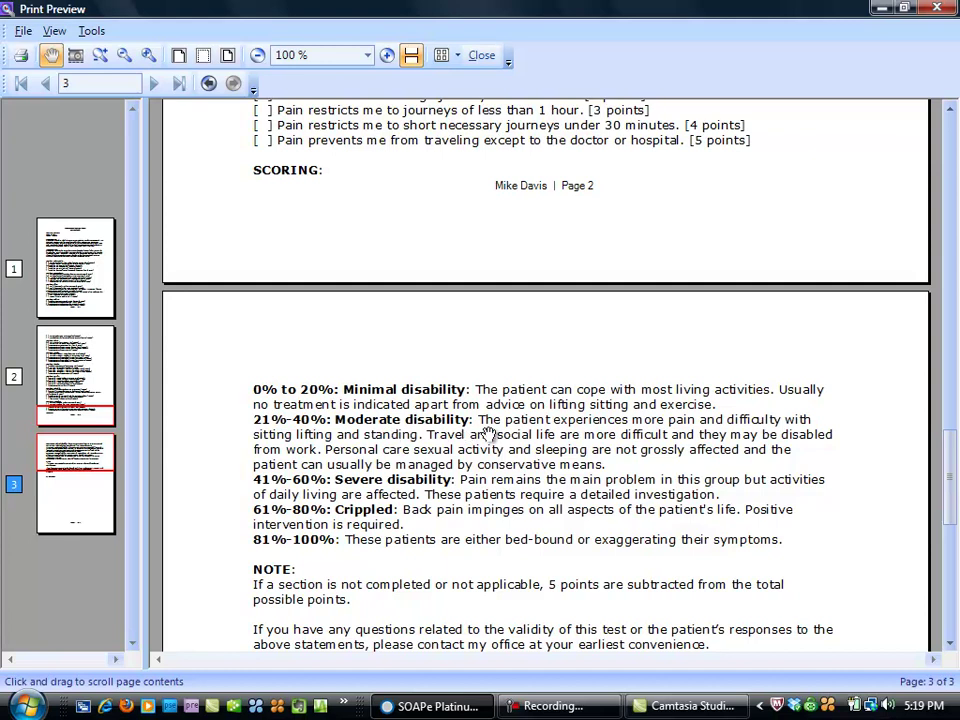
click(940, 10)
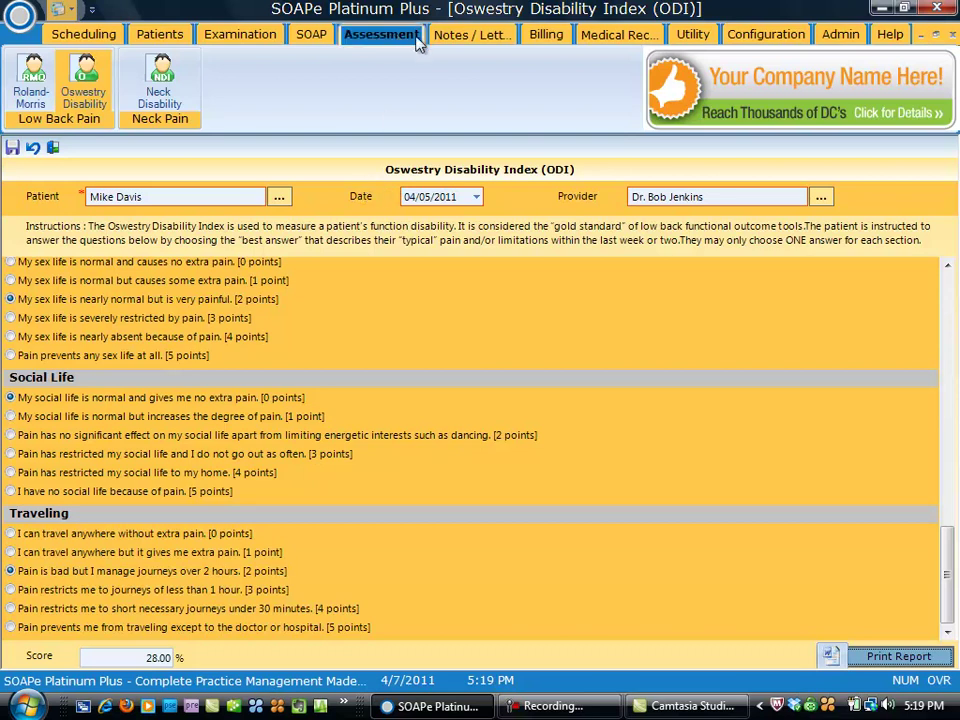
Generate a Birthday Greetings letter for the motor vehicle accident patient with two total visits, review its text and save it to the patient's record.
click(491, 35)
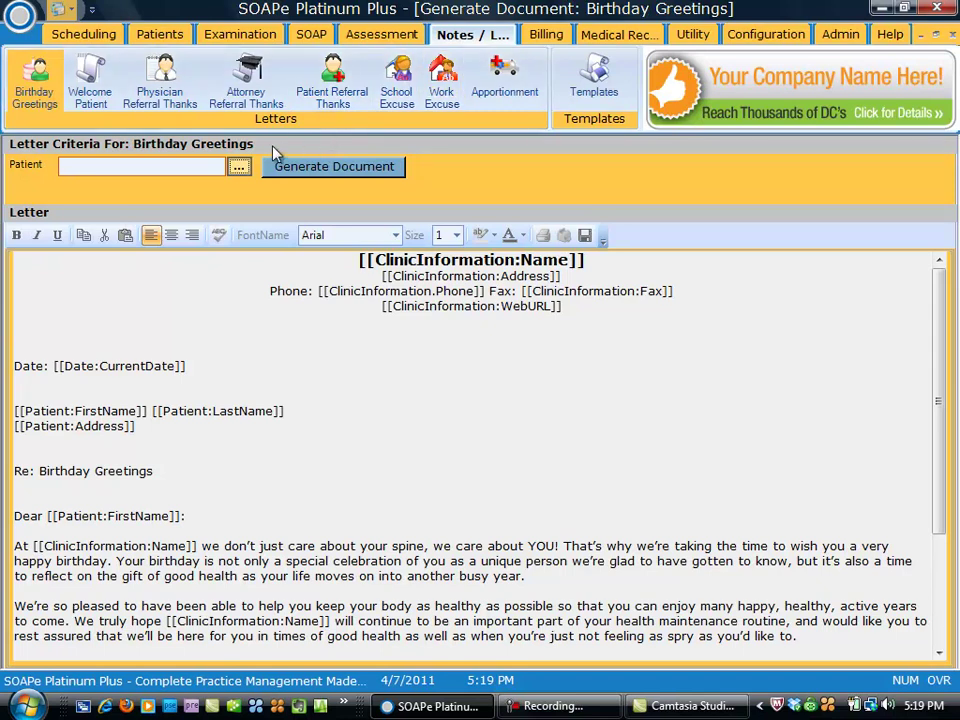
click(239, 170)
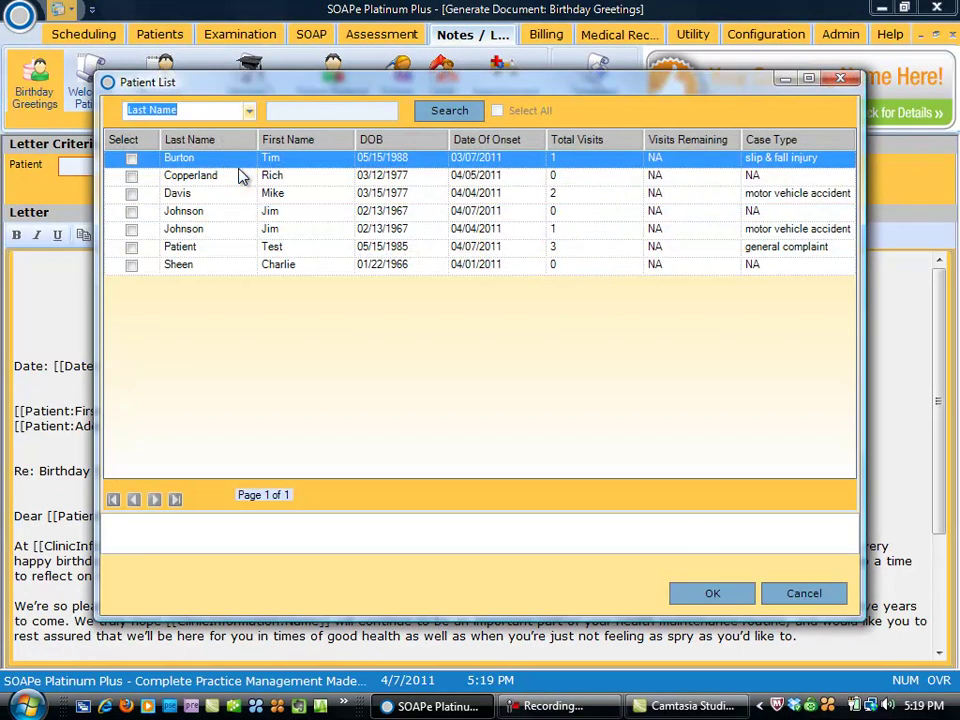
click(131, 193)
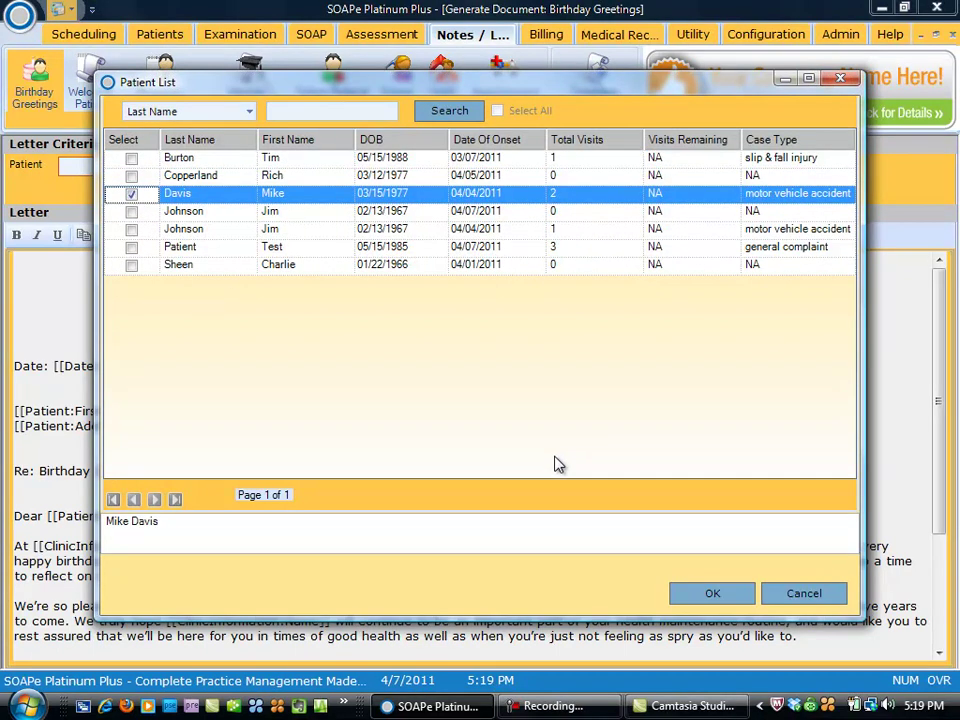
click(722, 597)
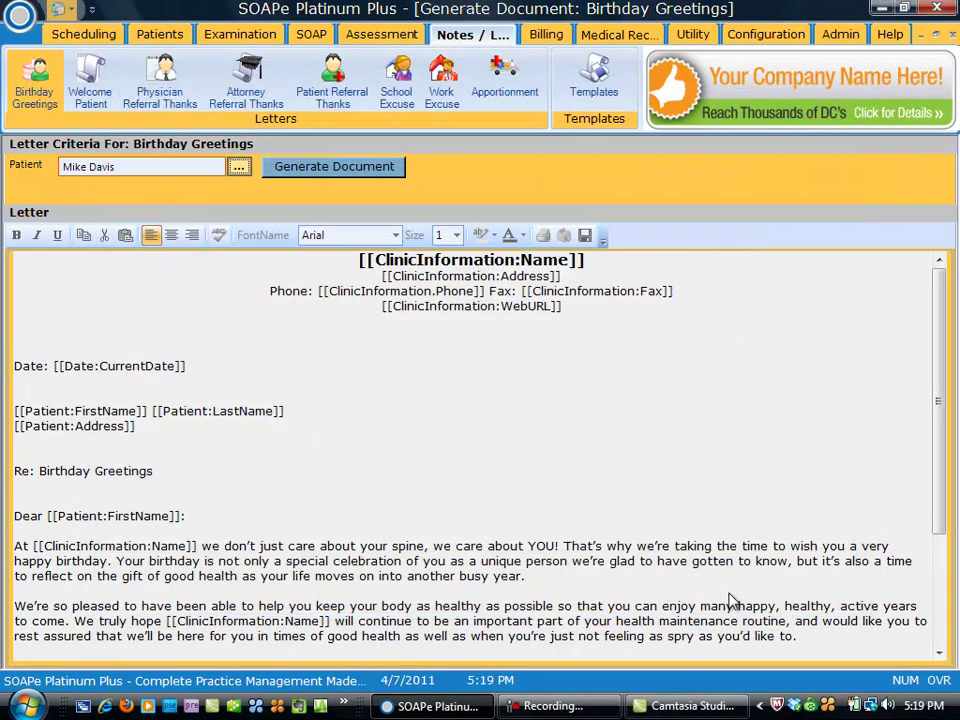
click(338, 173)
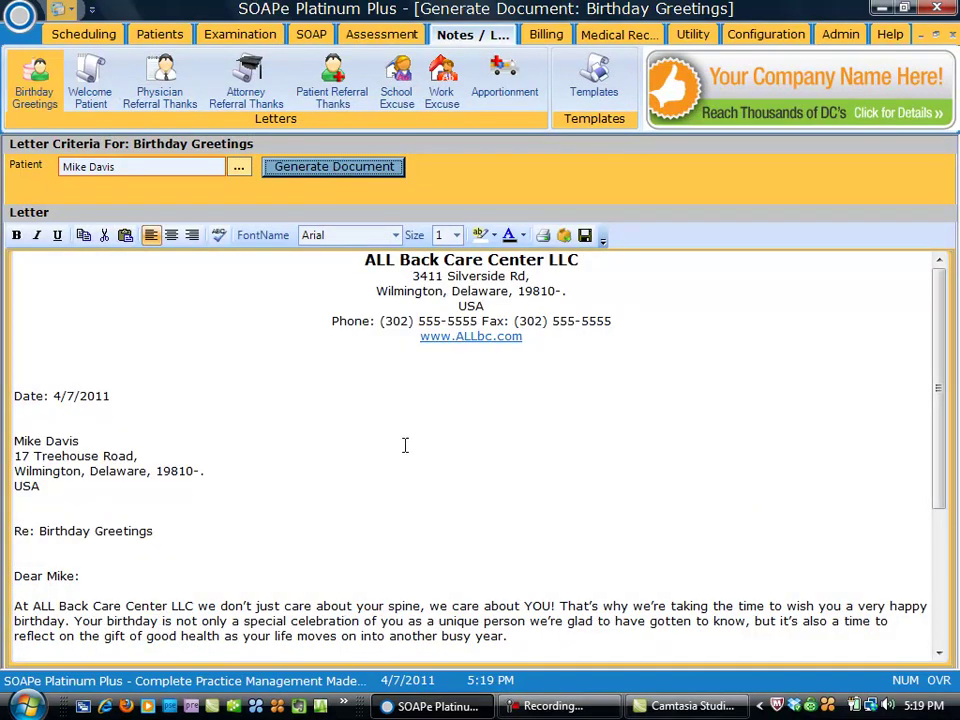
drag(941, 382, 941, 535)
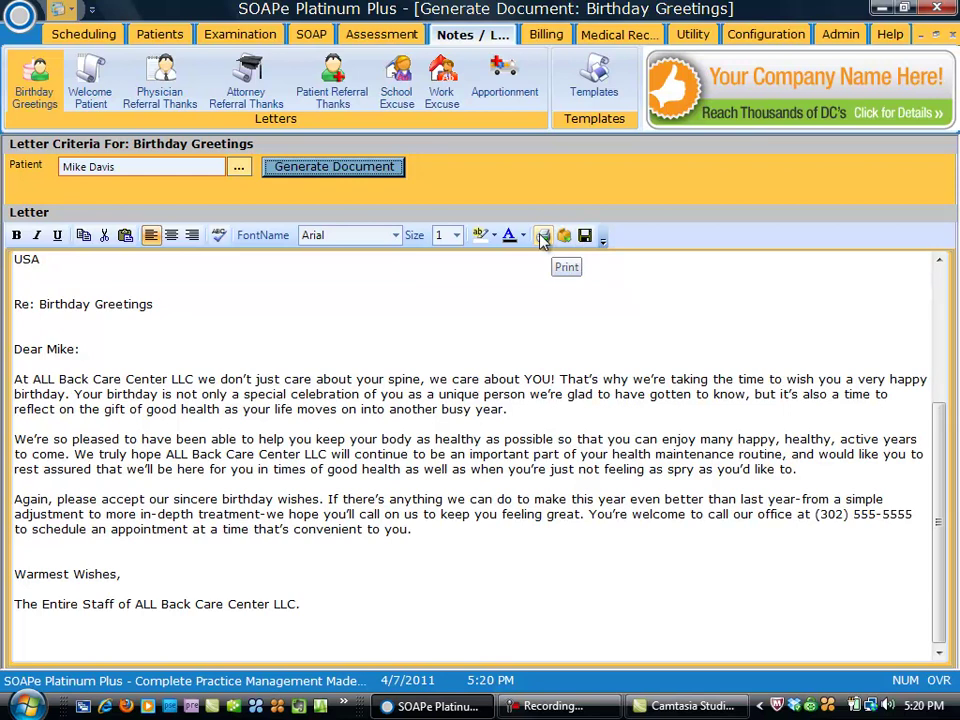
click(585, 235)
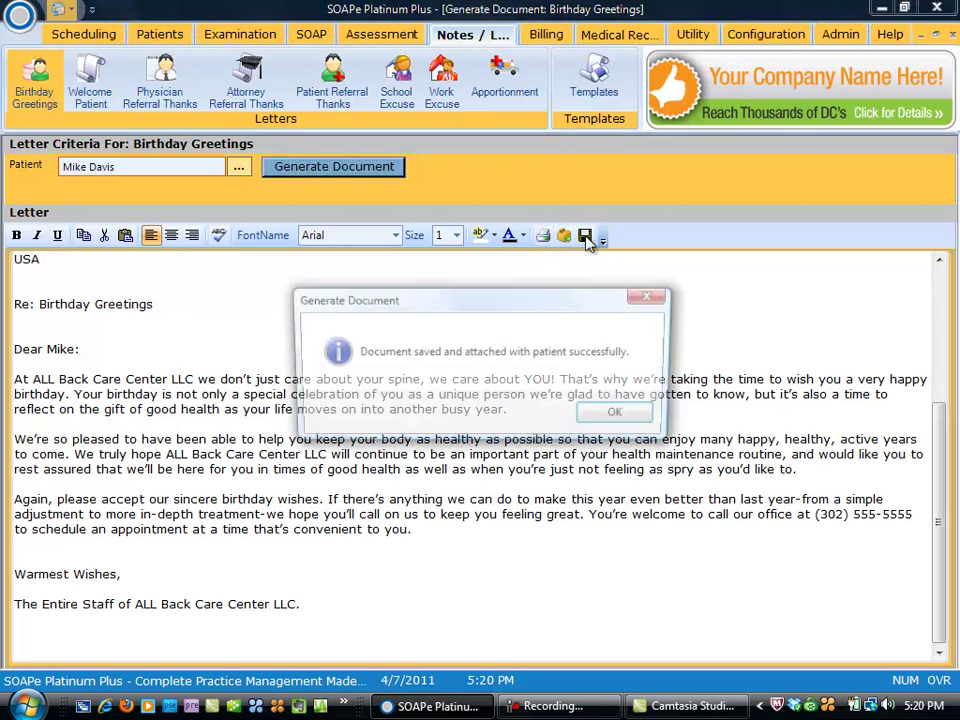
click(603, 418)
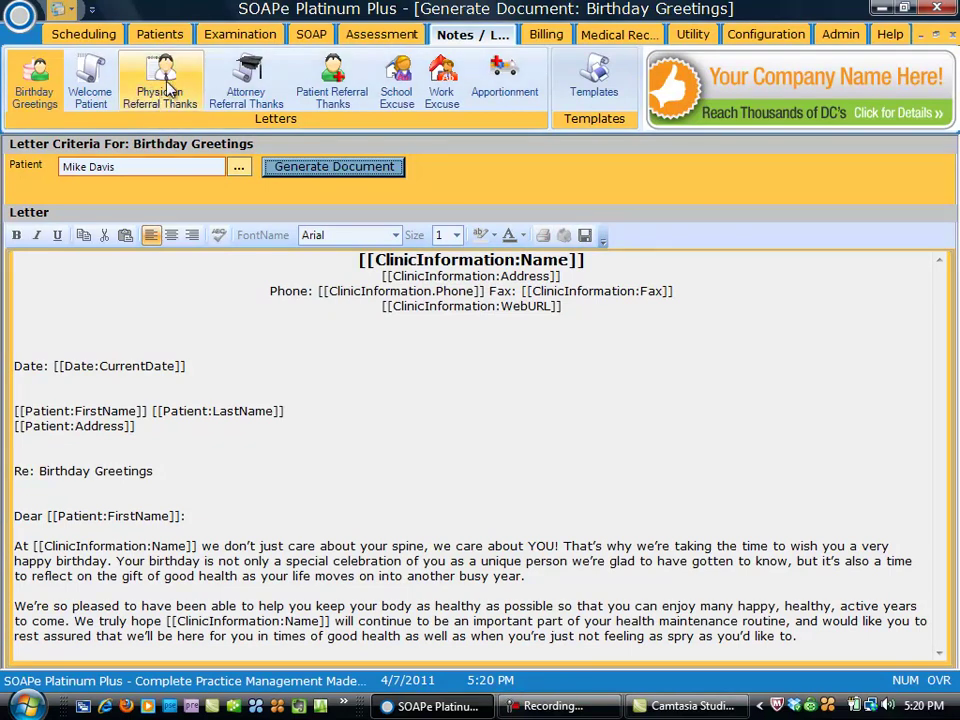
Generate a New Patient Welcome Letter for the same motor vehicle accident patient, read it through and save it to the patient's record.
click(91, 88)
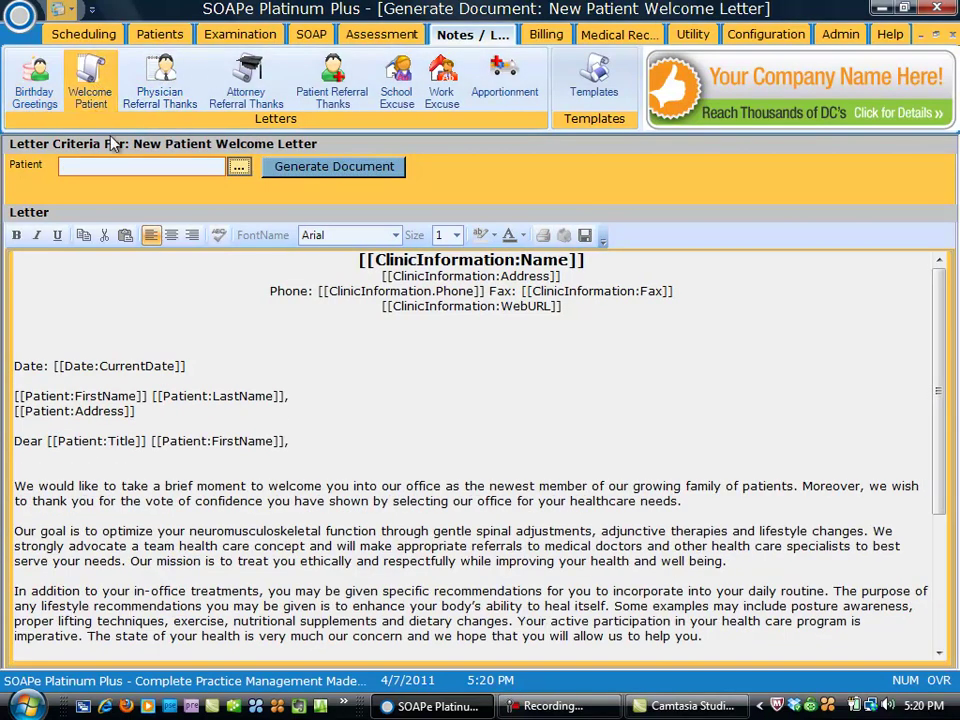
click(239, 167)
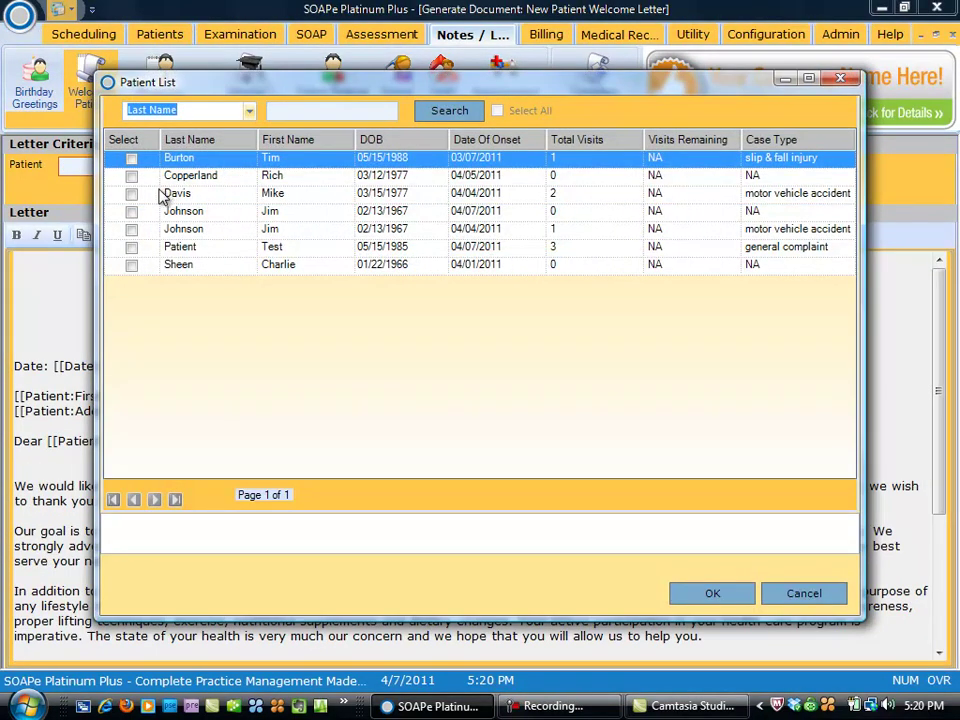
click(131, 193)
click(710, 592)
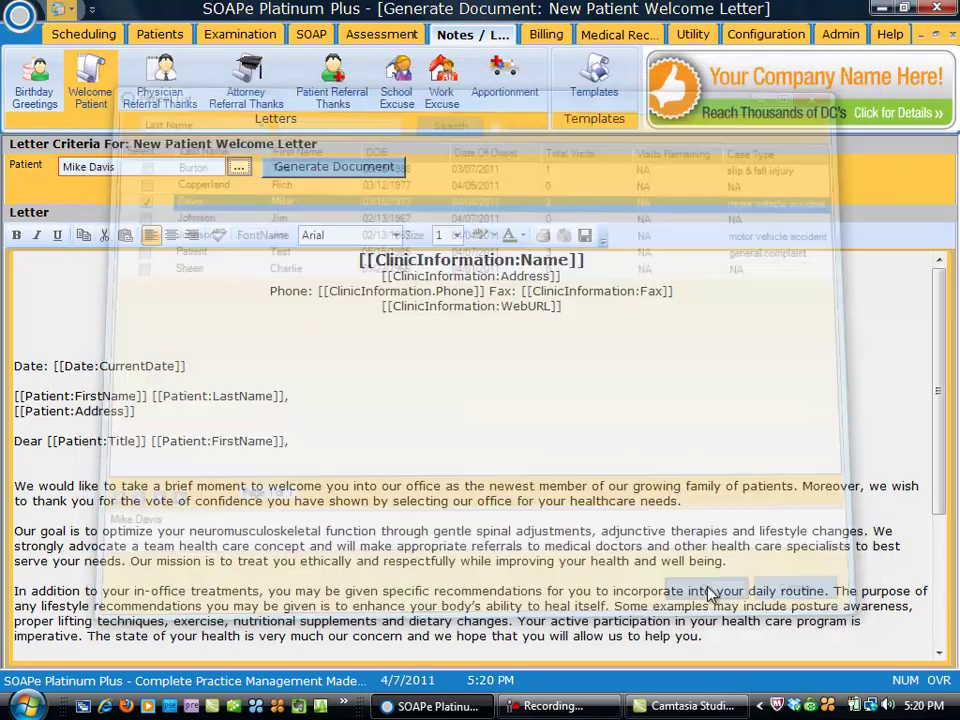
click(378, 170)
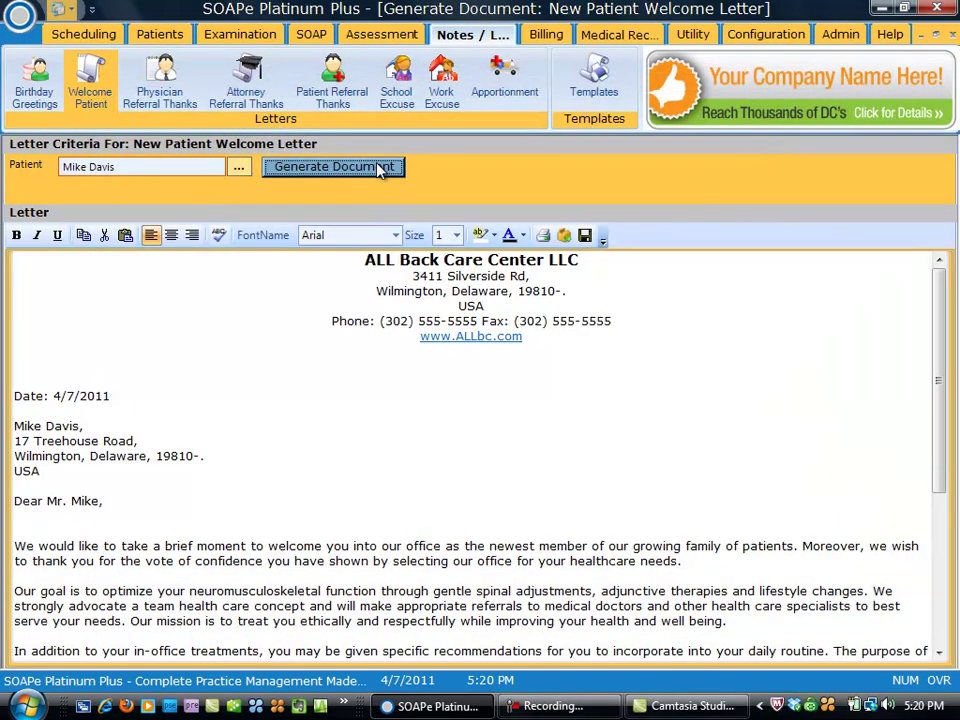
drag(945, 433, 945, 537)
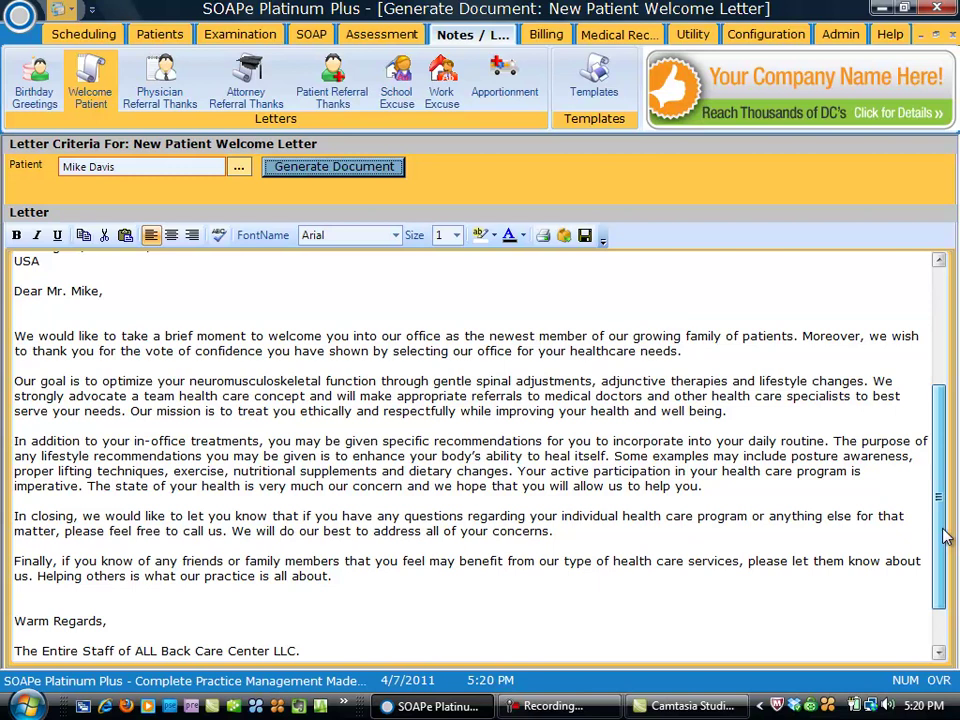
drag(943, 530, 937, 388)
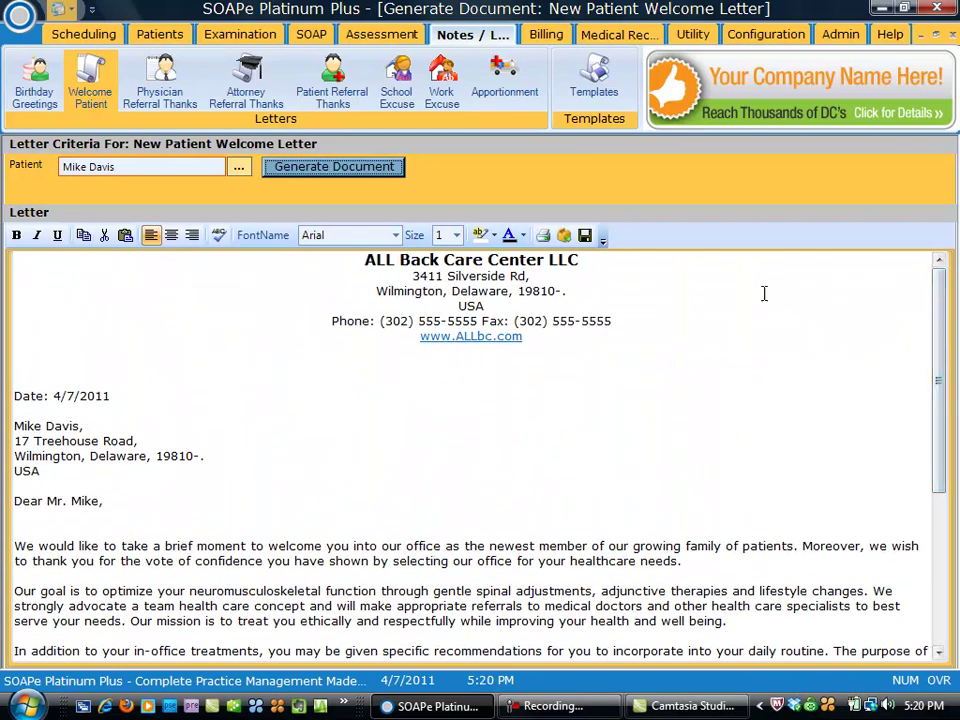
click(587, 238)
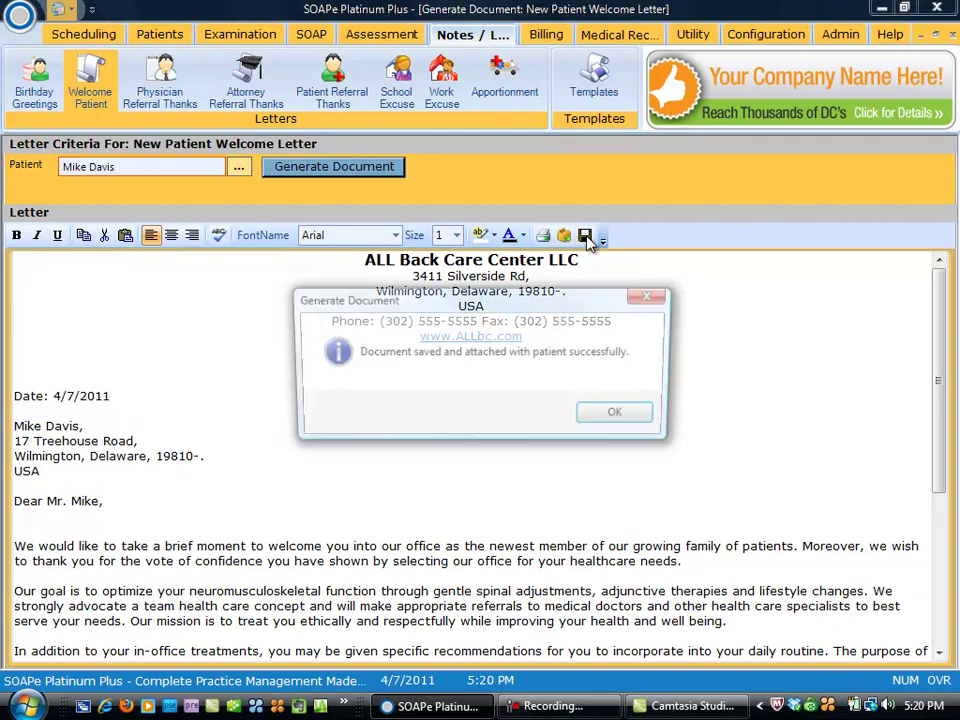
click(605, 417)
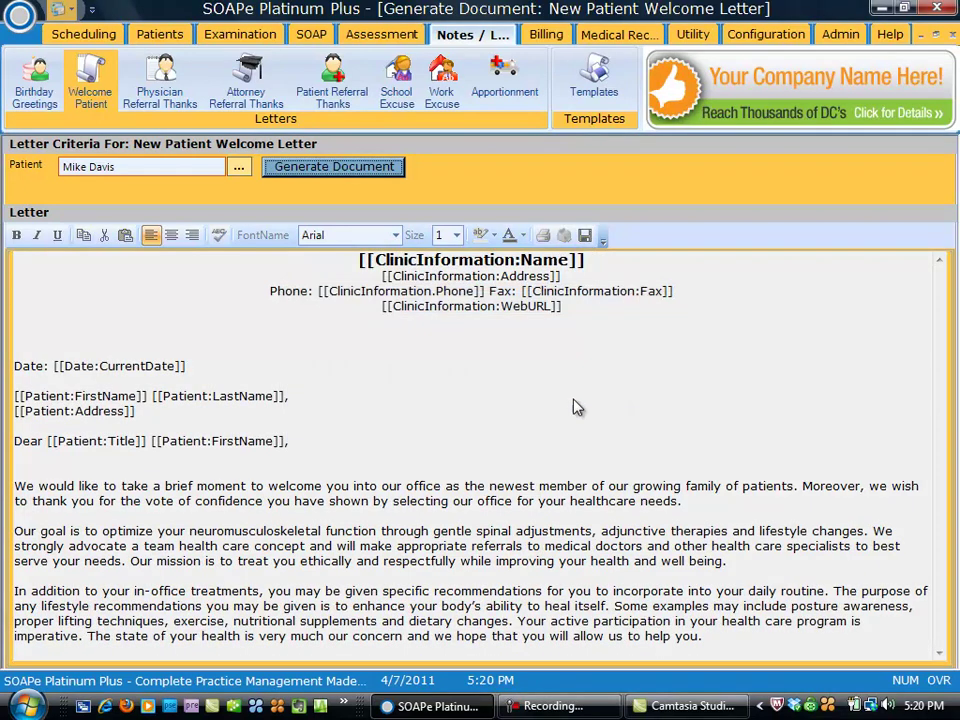
View the Physician, Attorney and Patient Referral Thanks letter templates and the criteria each one requires.
click(165, 90)
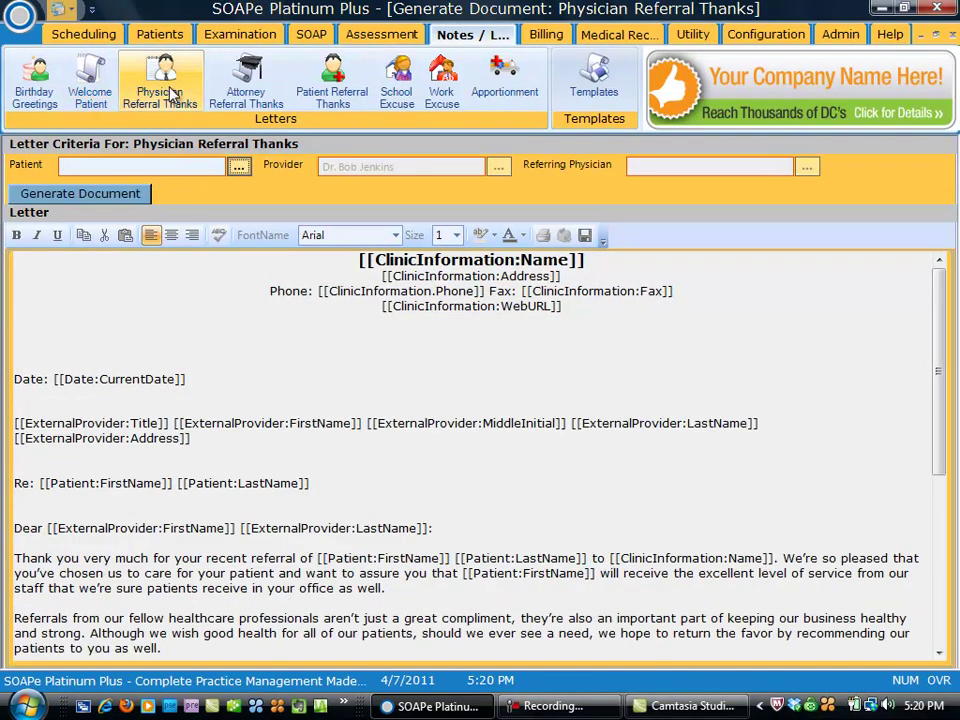
click(249, 90)
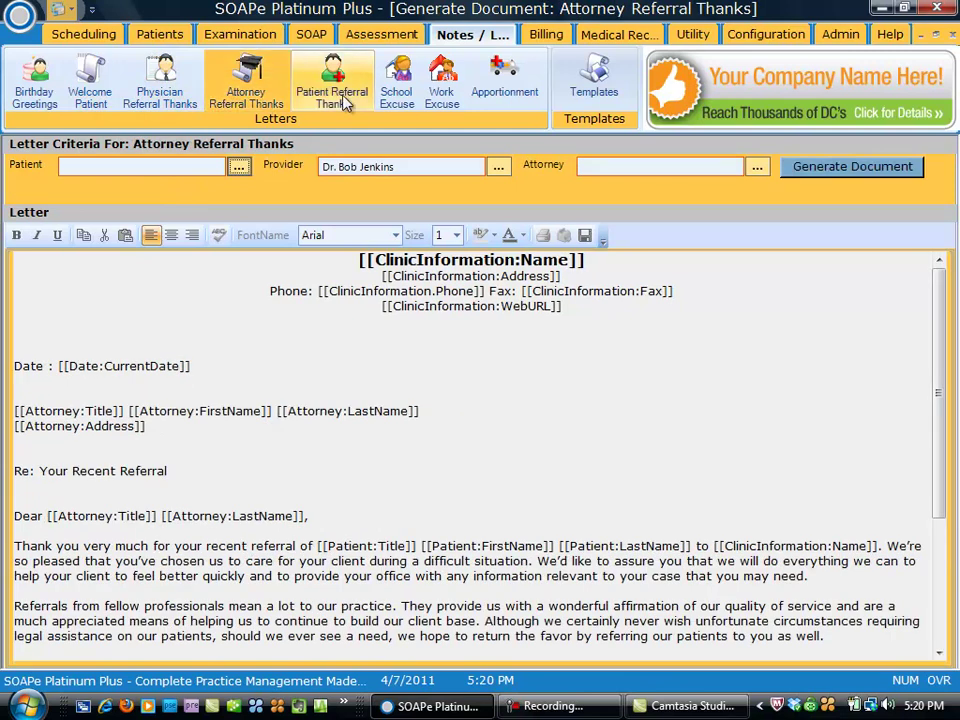
click(335, 90)
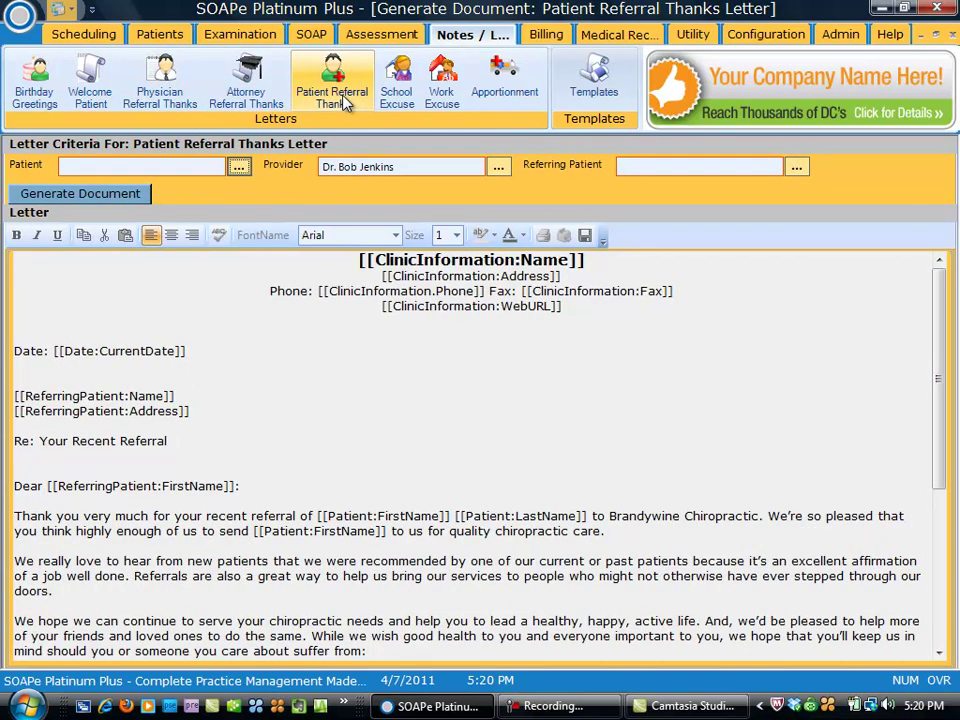